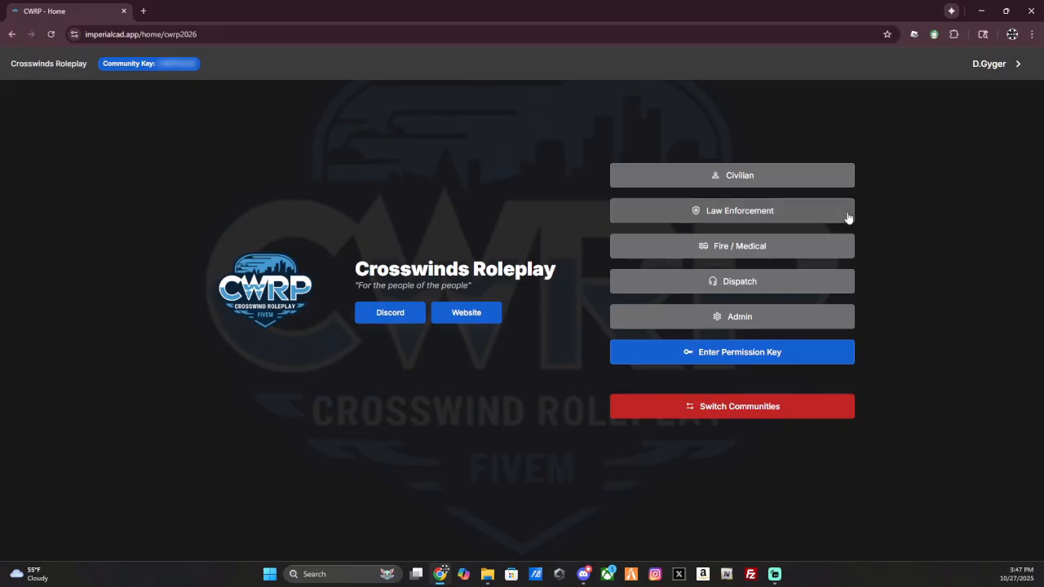
- Log in to the Law Enforcement MDT as unit 2-Adam-2 with the Blaine County Sheriffs Office department
left_click(786, 210)
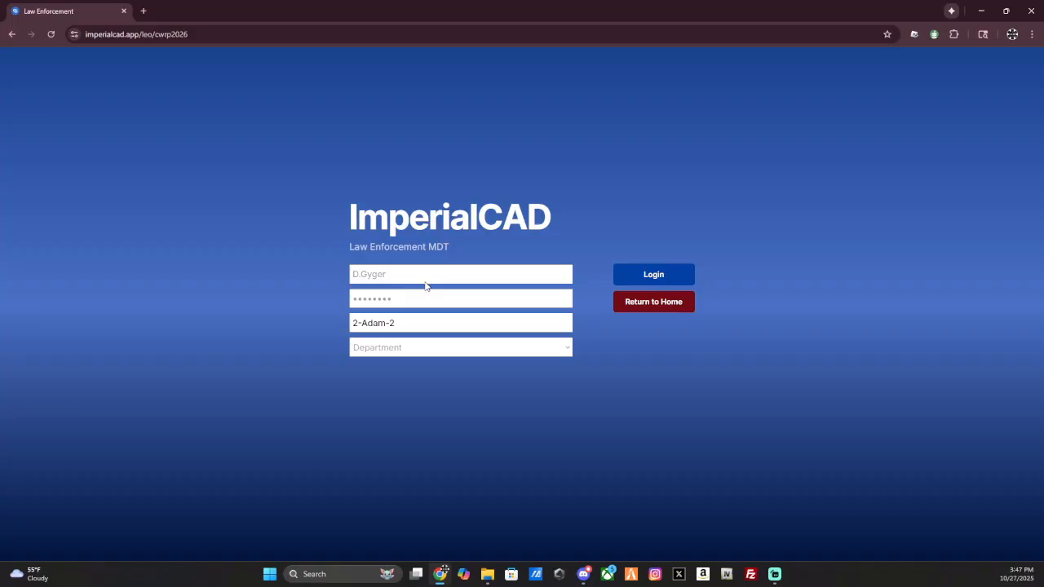
left_click(424, 329)
left_click(459, 351)
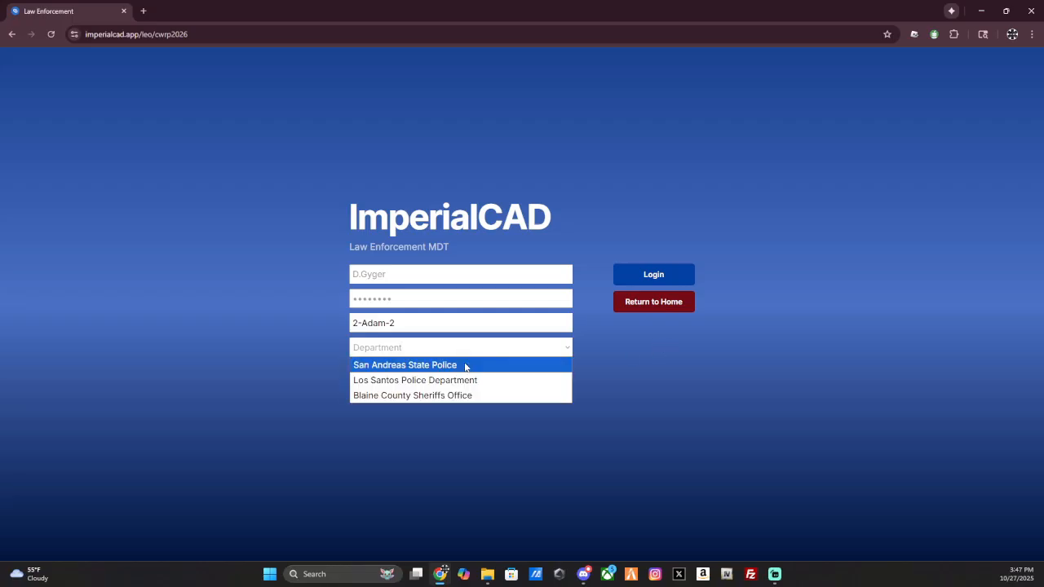
left_click(432, 397)
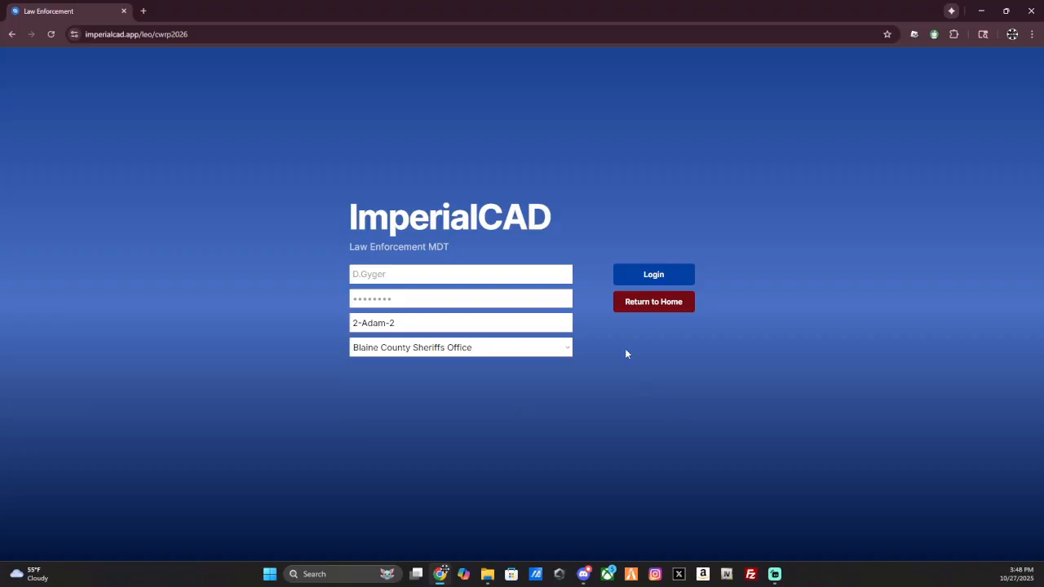
left_click(646, 274)
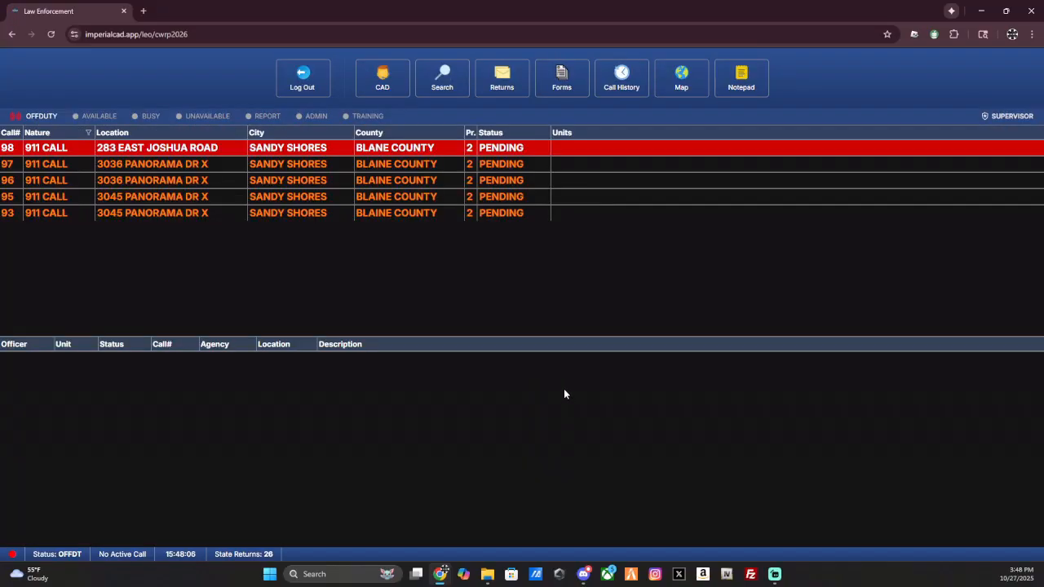
- Go on duty and set the unit's status to Admin
left_click(36, 116)
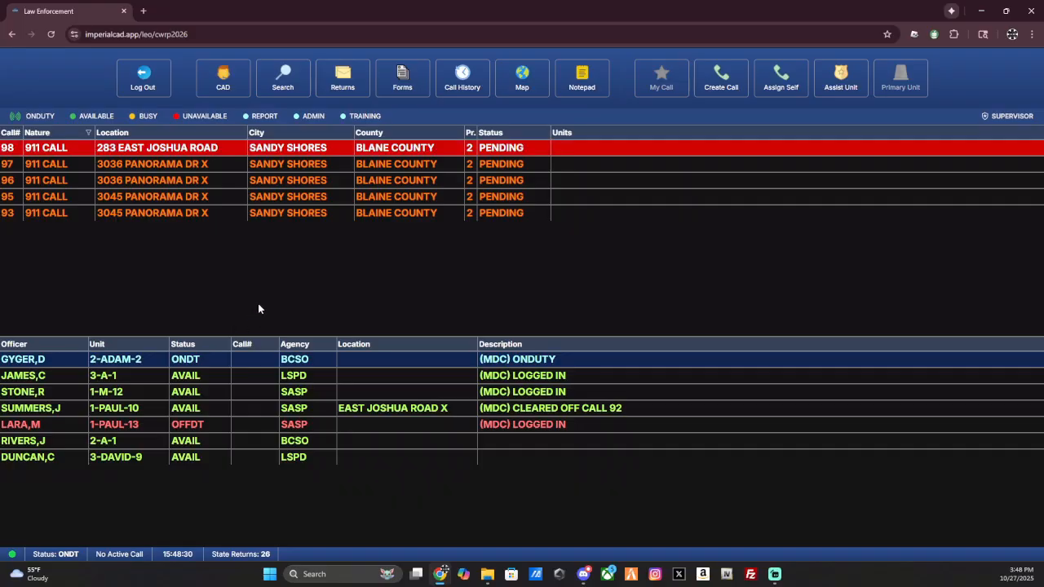
left_click(309, 116)
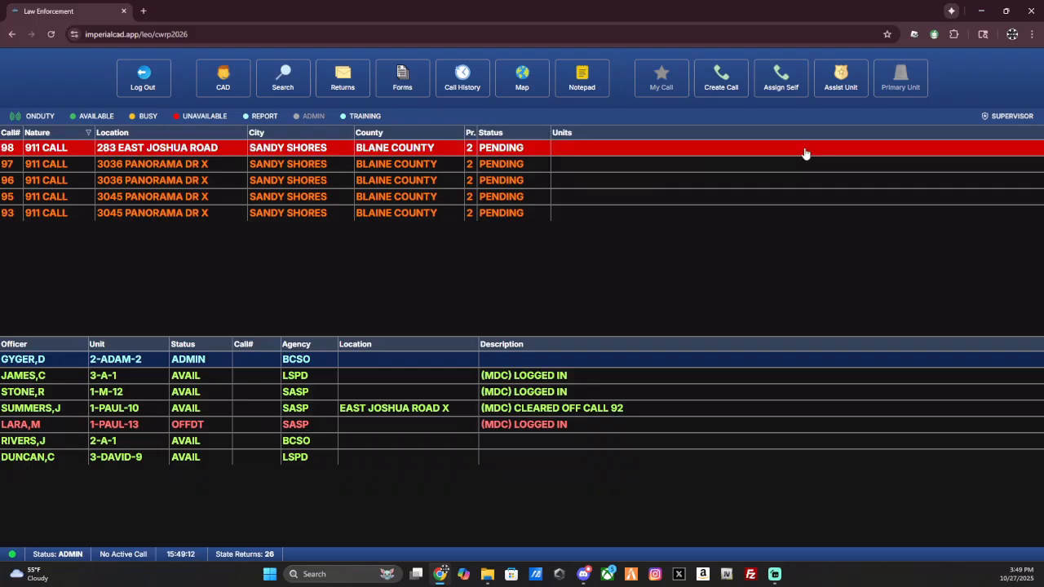
- Open pending 911 call 98 and attach your own unit to it without a status description
left_click(395, 149)
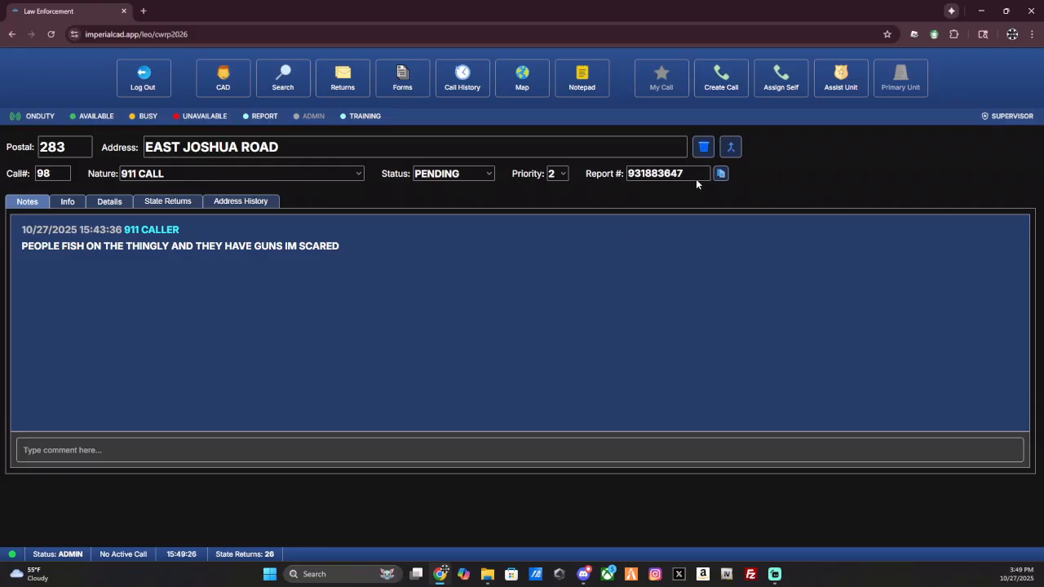
left_click(783, 82)
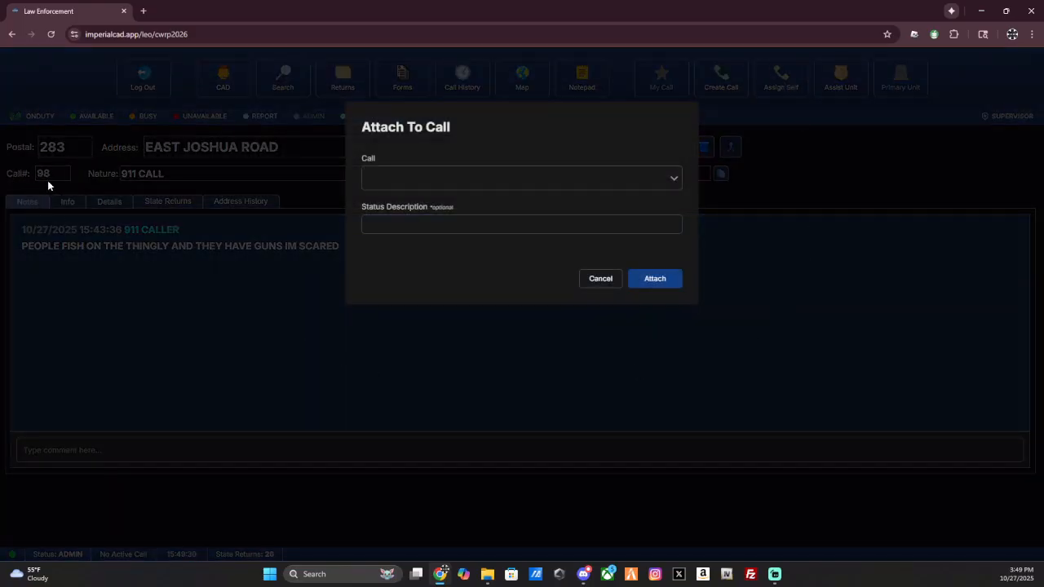
left_click(452, 189)
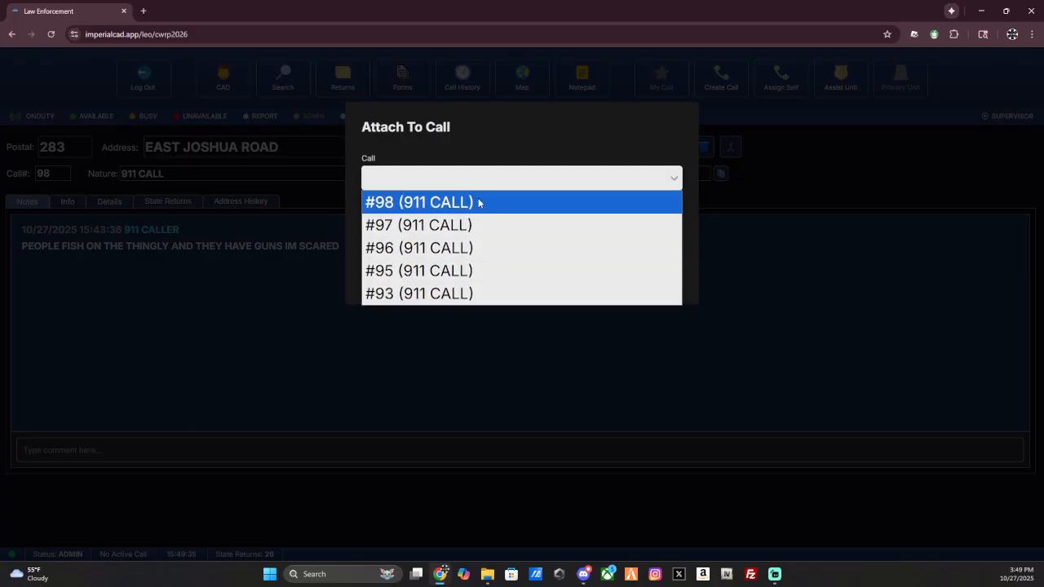
left_click(407, 205)
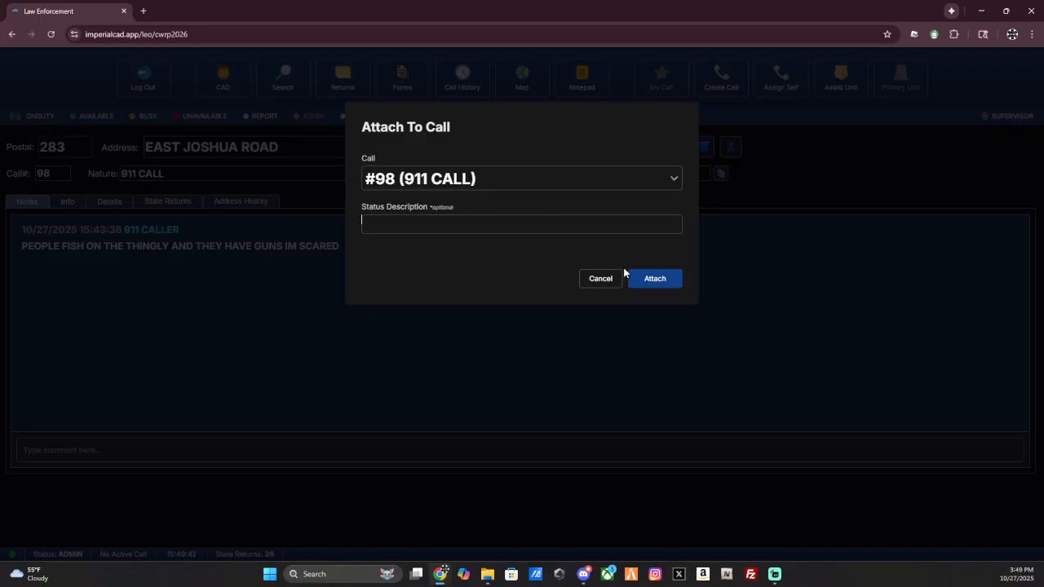
left_click(656, 281)
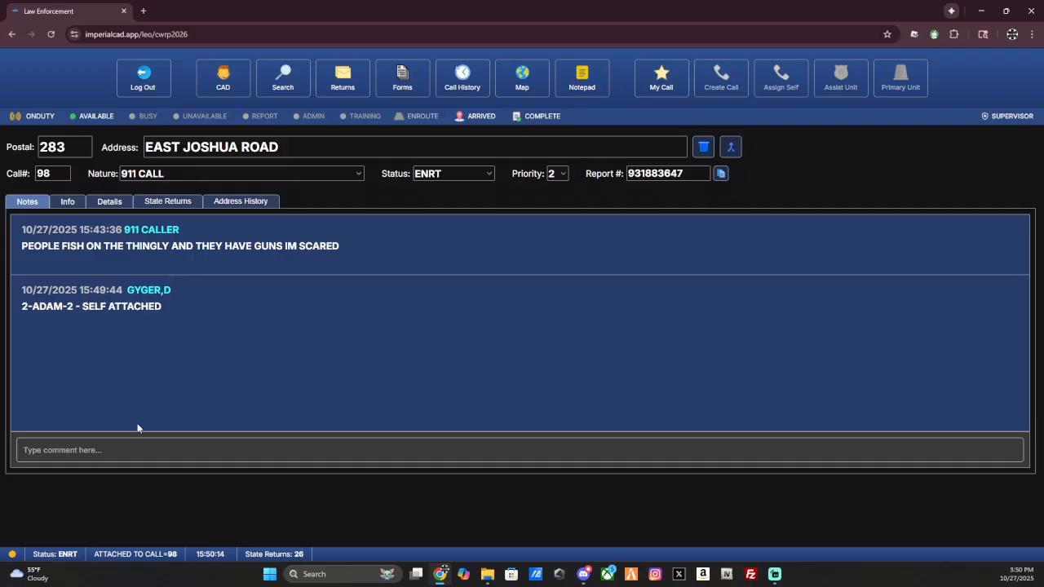
- Add the comment "Test" to the notes of call 98
left_click(90, 450)
type("Test")
key("Return")
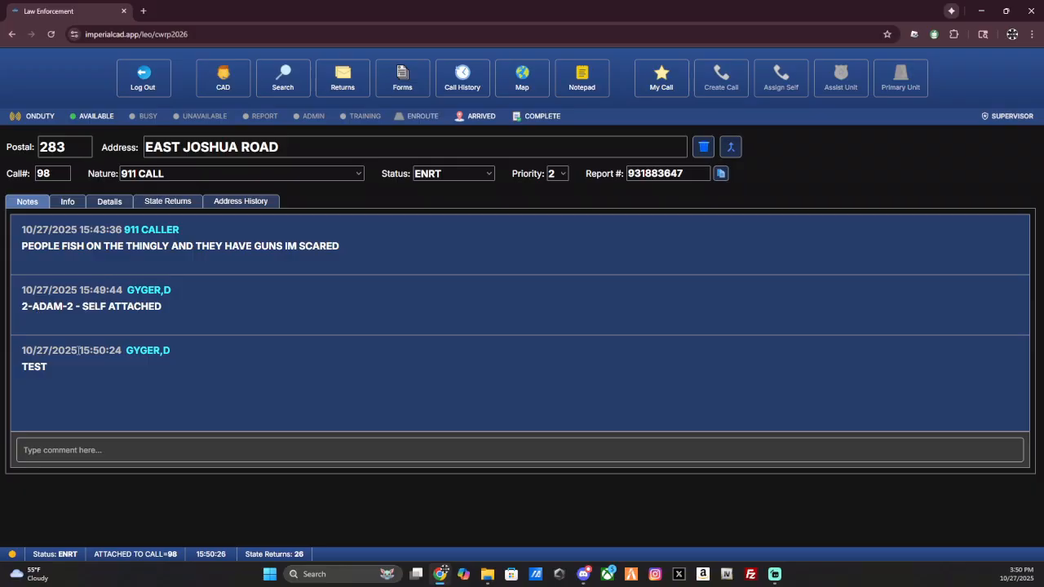
- Examine call 98's contact info, incident details, state returns and address history
left_click(68, 207)
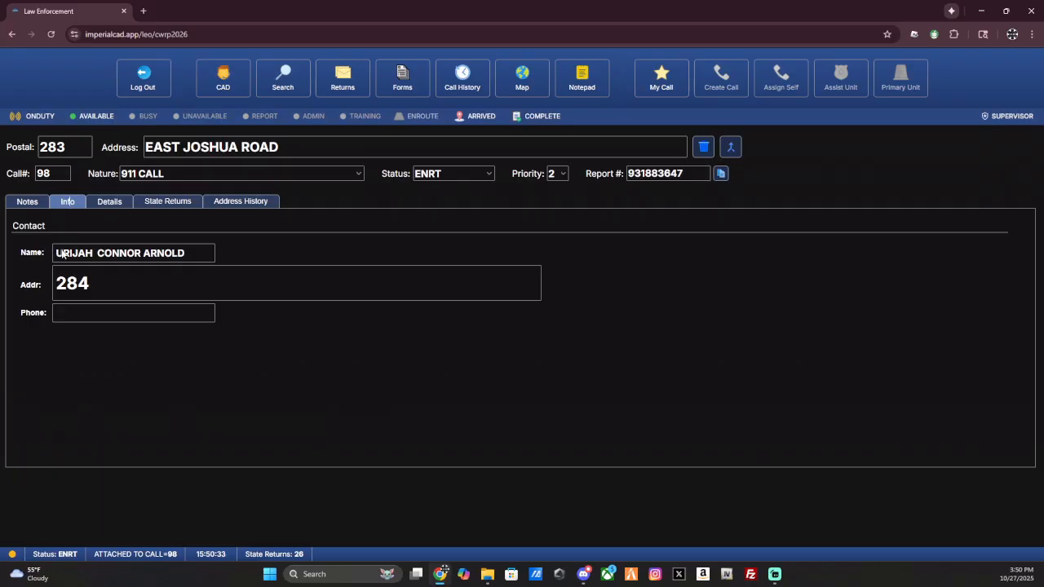
left_click_drag(57, 256, 193, 258)
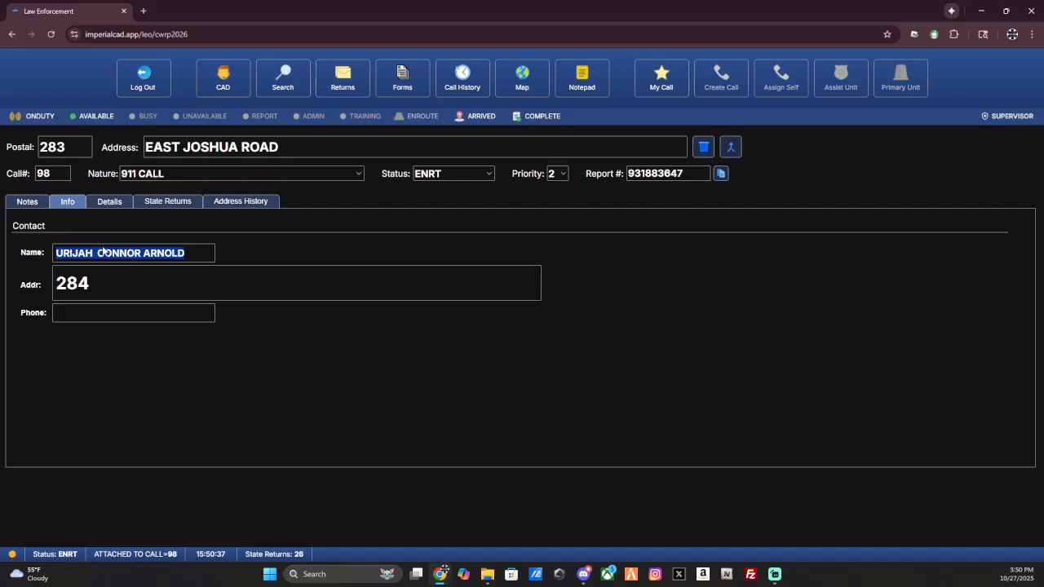
left_click(95, 286)
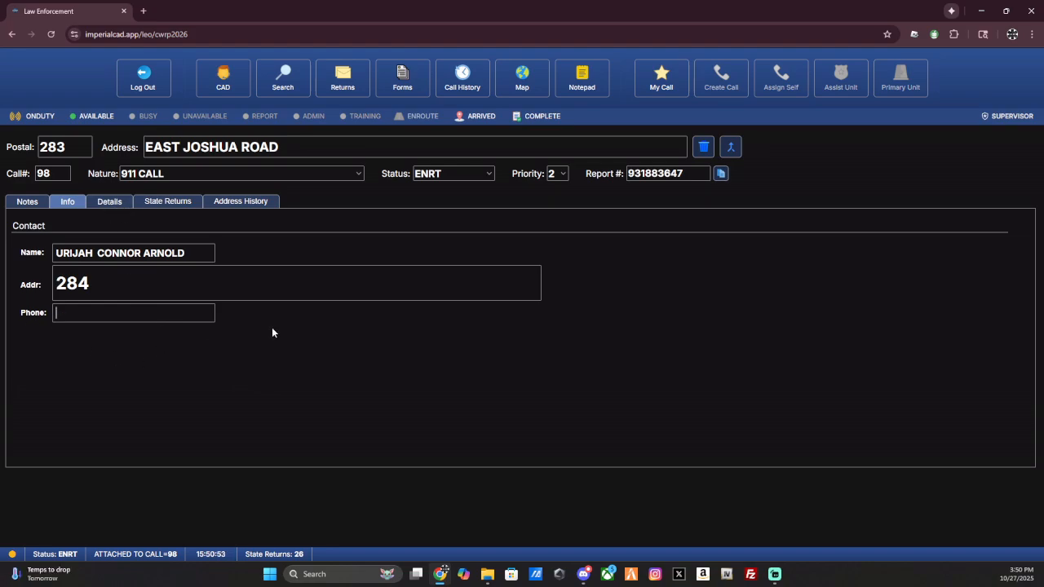
left_click(109, 204)
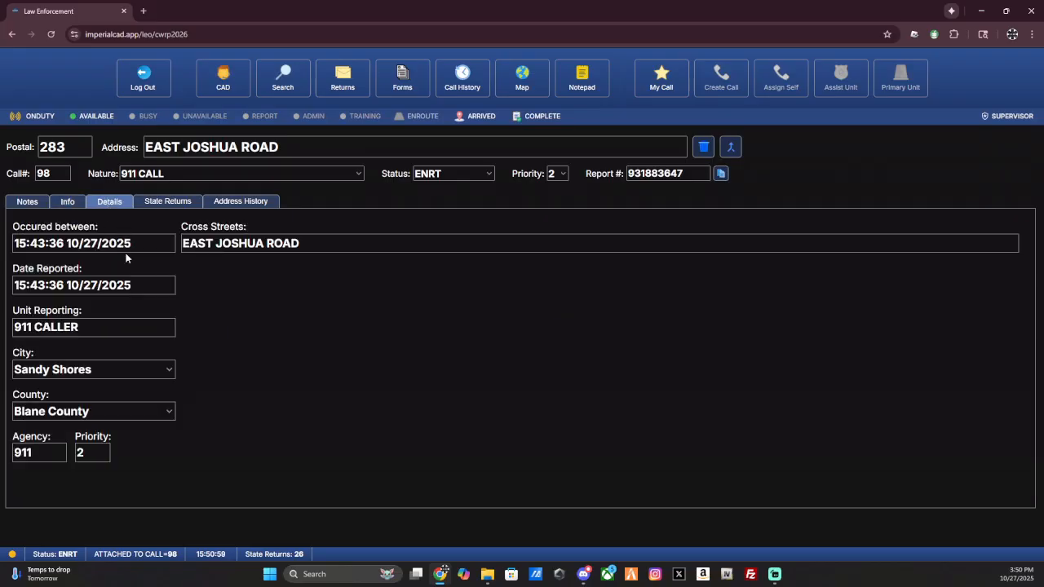
left_click(25, 243)
left_click(165, 204)
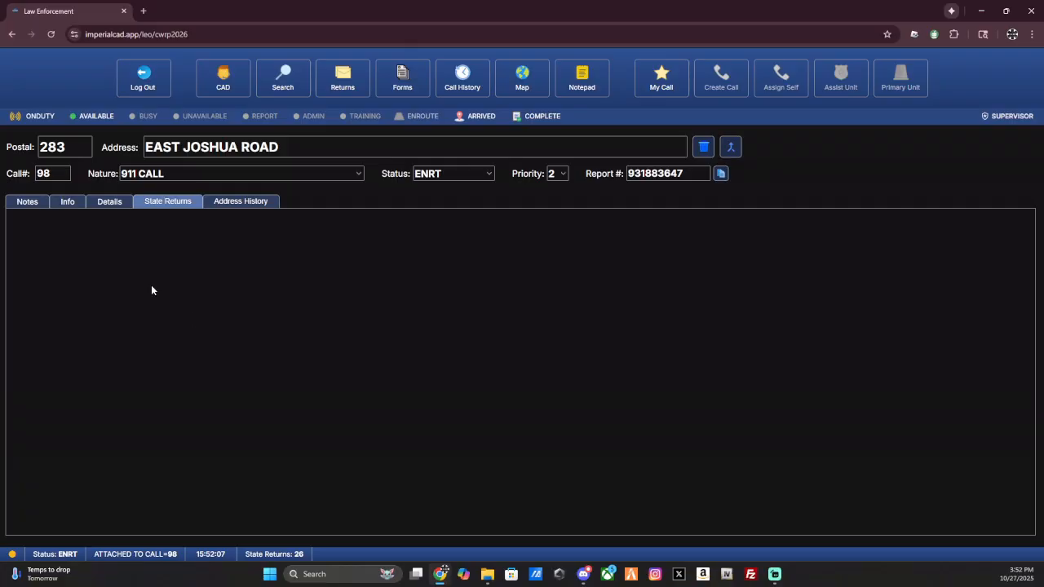
left_click(247, 204)
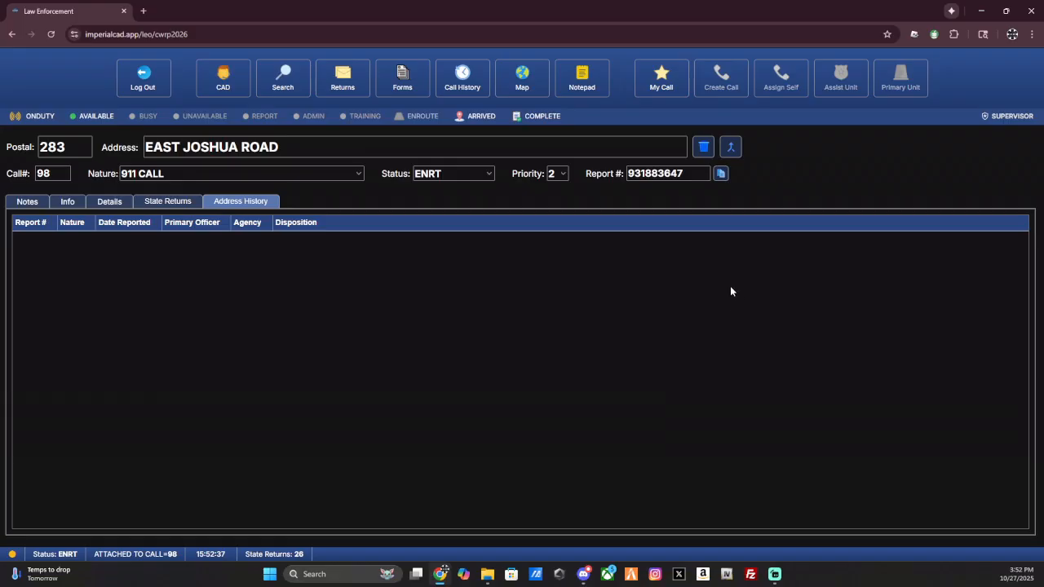
- Set the status of call 98 to Closed and go back to its notes
left_click(468, 173)
left_click(456, 220)
left_click(36, 203)
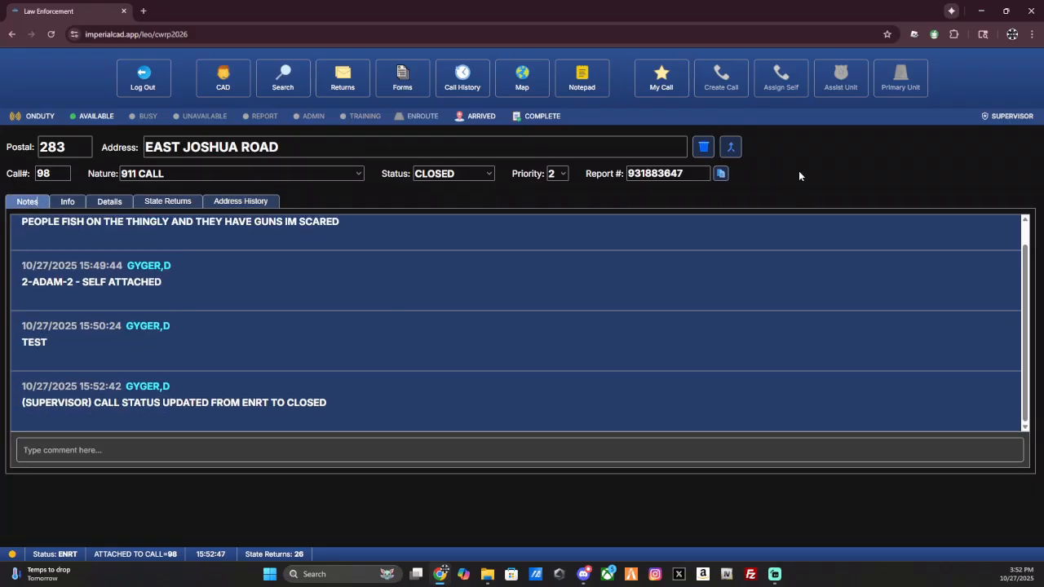
- Mark call 98 complete, accept its closure as the primary unit, and return to the CAD overview
left_click(535, 117)
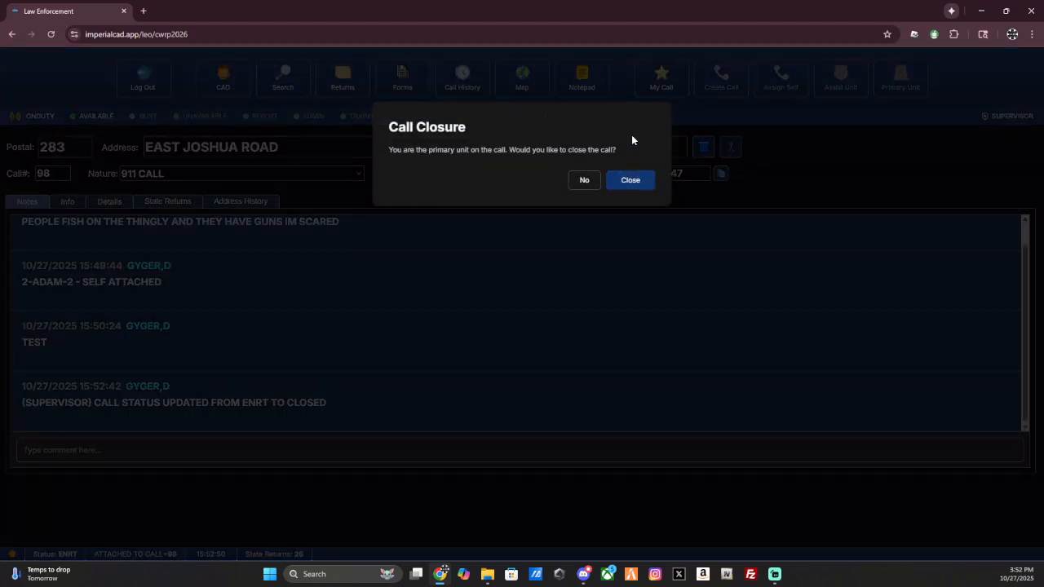
left_click(621, 180)
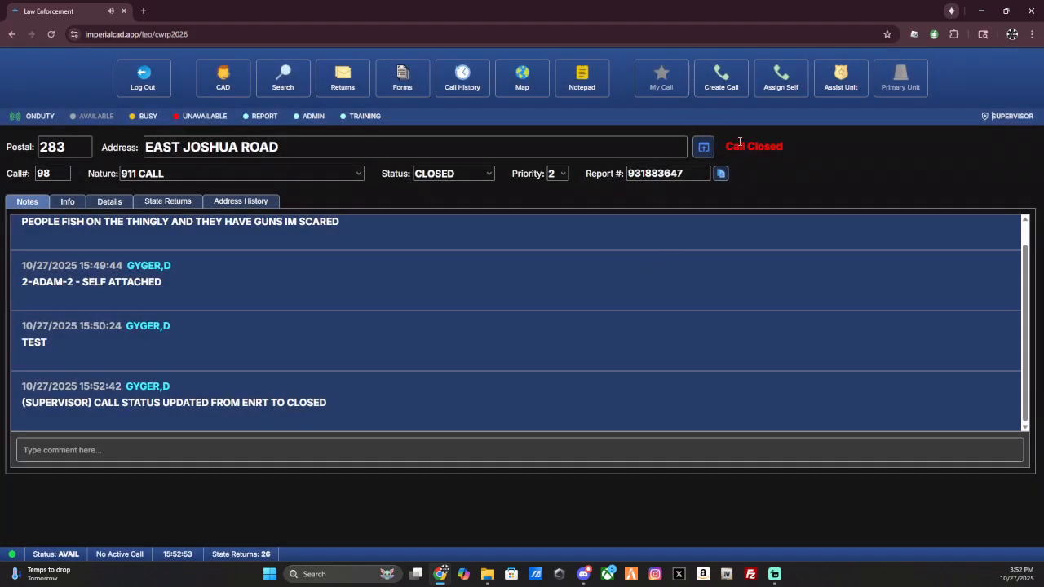
left_click_drag(724, 148, 788, 151)
left_click(756, 162)
left_click(218, 75)
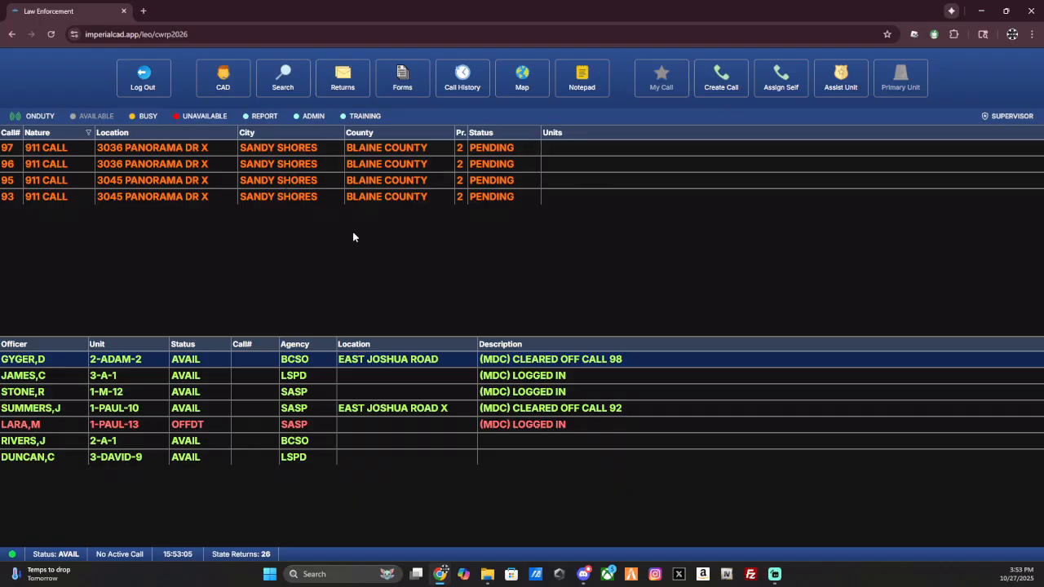
- Run a name search using the subject's first and last name, leaving the other criteria blank
left_click(281, 75)
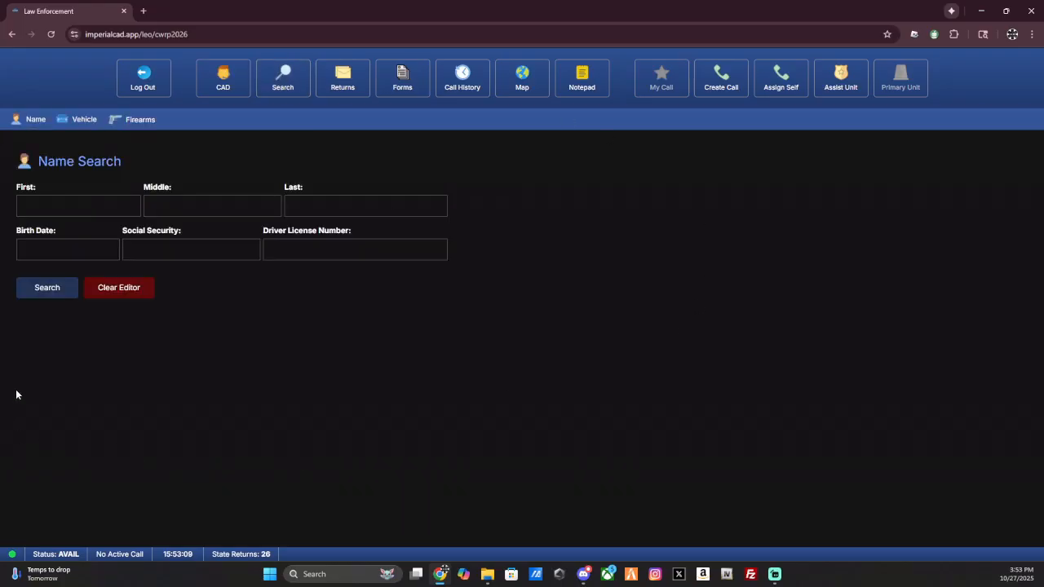
left_click(82, 205)
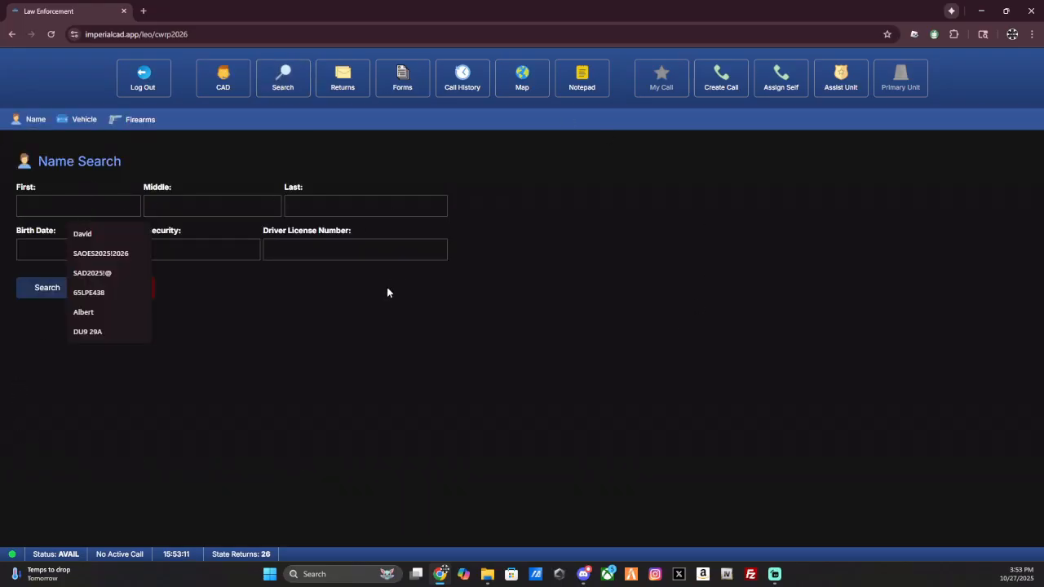
left_click(95, 234)
left_click(182, 209)
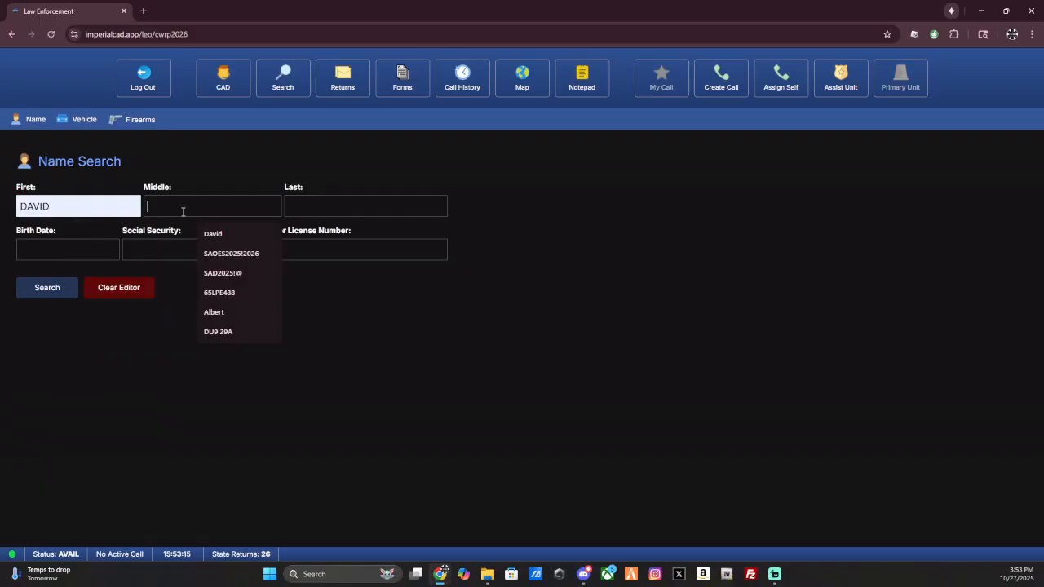
left_click(321, 207)
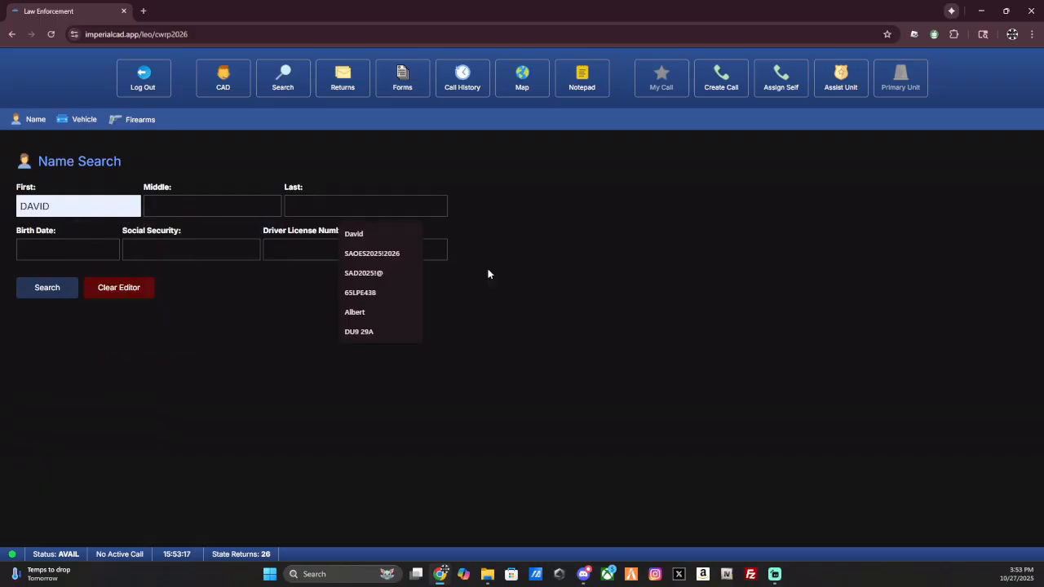
type("GYGER")
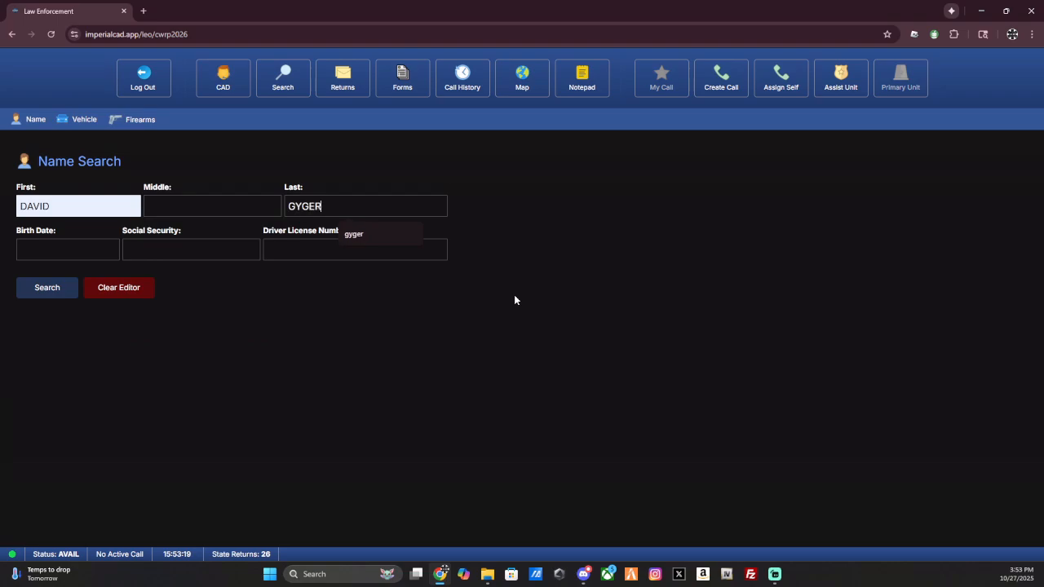
left_click(514, 300)
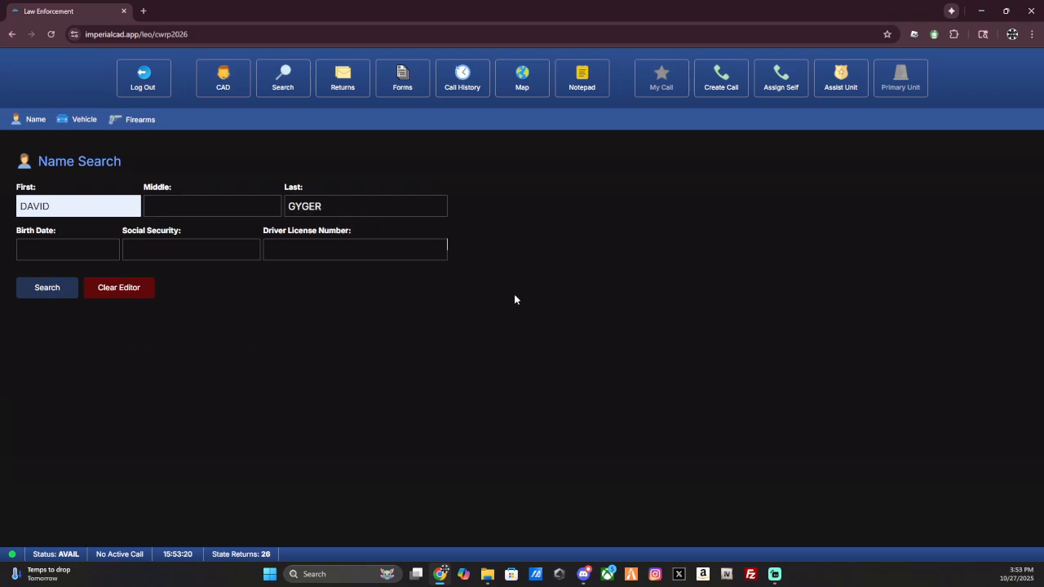
left_click(48, 296)
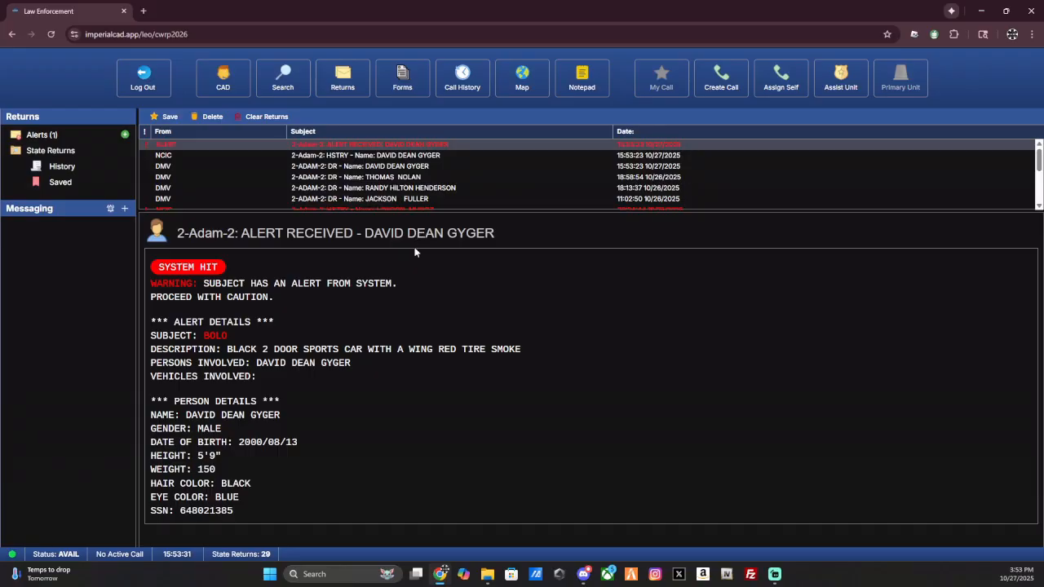
- Examine the subject's NCIC criminal history return and the license statuses in the DMV return
left_click(344, 157)
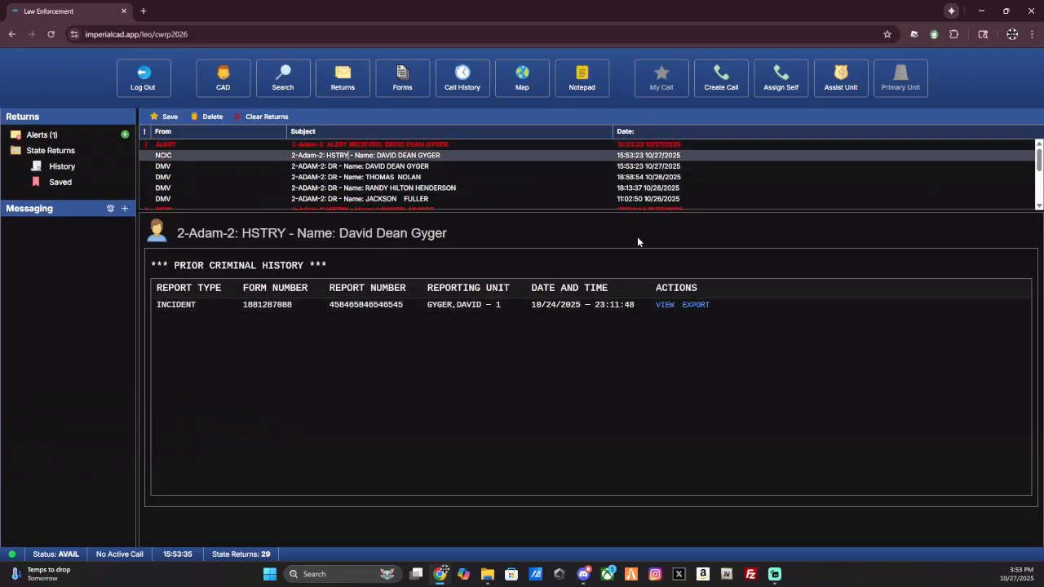
left_click(396, 166)
scroll(383, 336, "down", 3)
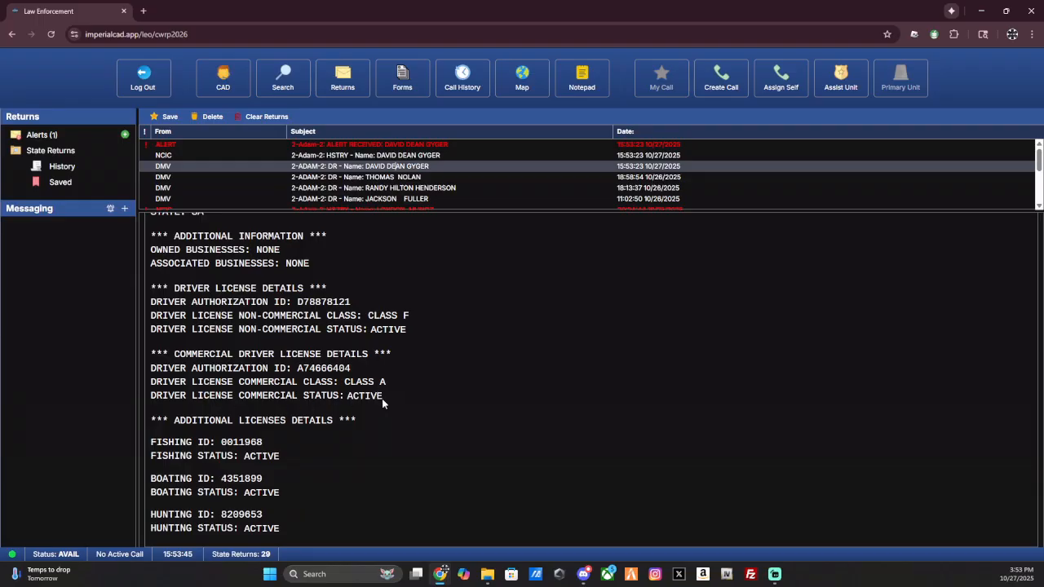
double_click(389, 330)
left_click(344, 339)
scroll(371, 414, "up", 2)
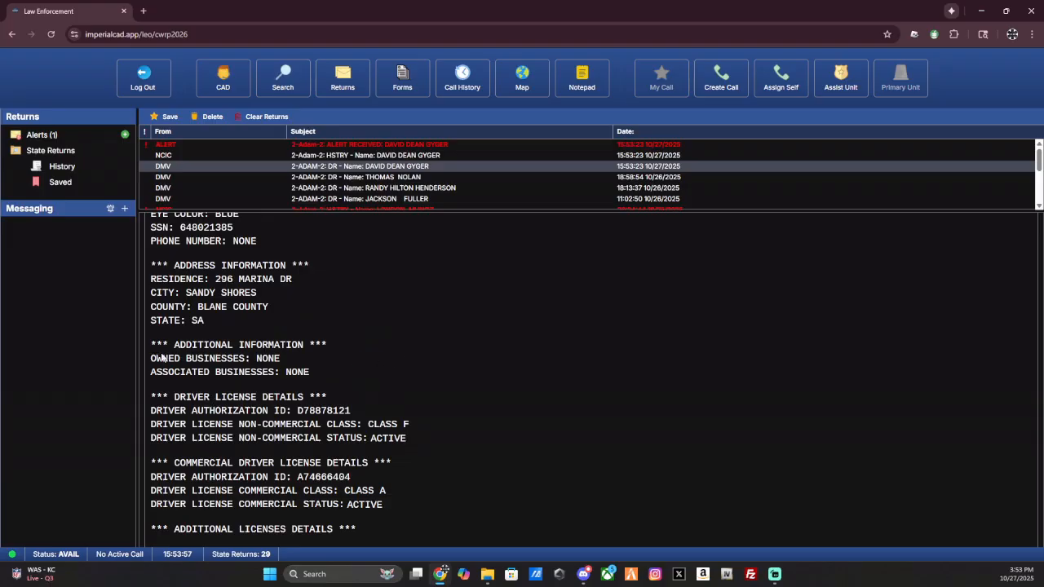
- Review the business affiliations, address information and personal driver details in the subject's DMV return
left_click_drag(161, 359, 245, 360)
double_click(266, 358)
double_click(303, 373)
left_click(340, 371)
scroll(328, 351, "up", 2)
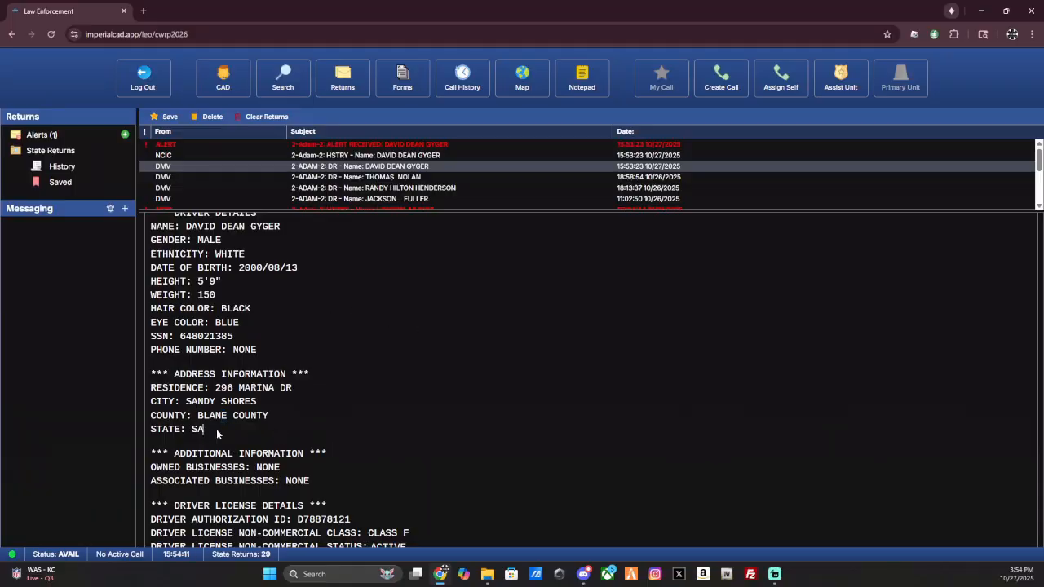
scroll(374, 422, "up", 1)
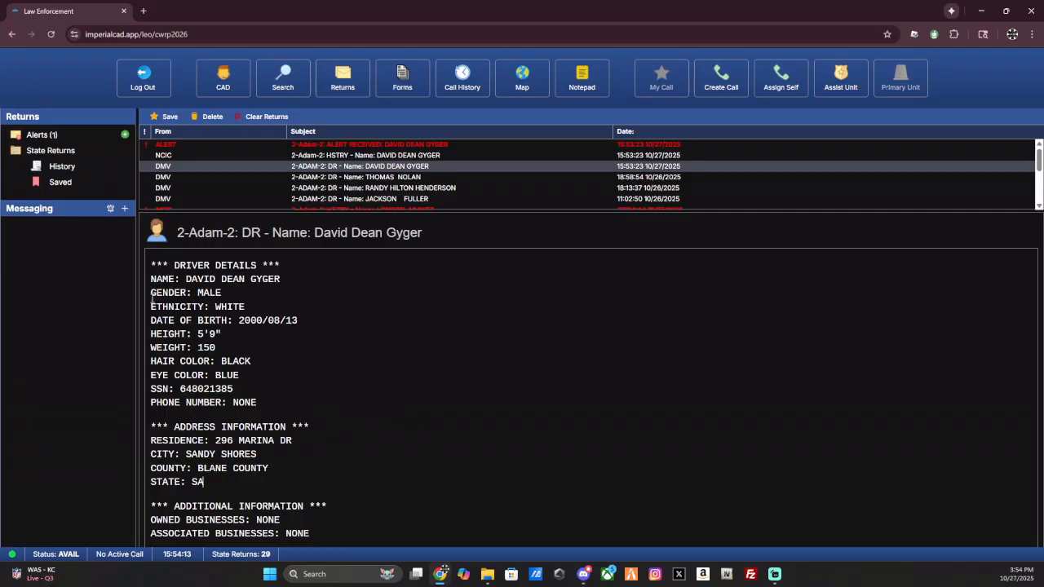
left_click_drag(152, 295, 346, 403)
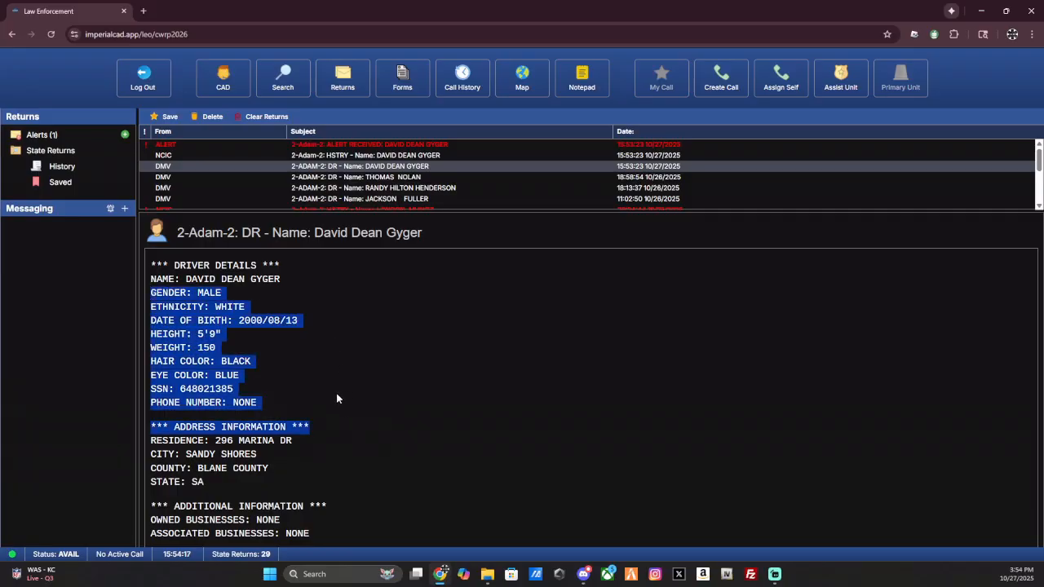
- Check the personal details in the subject's DMV return and open the incident report from the NCIC prior criminal history
left_click_drag(299, 304, 272, 293)
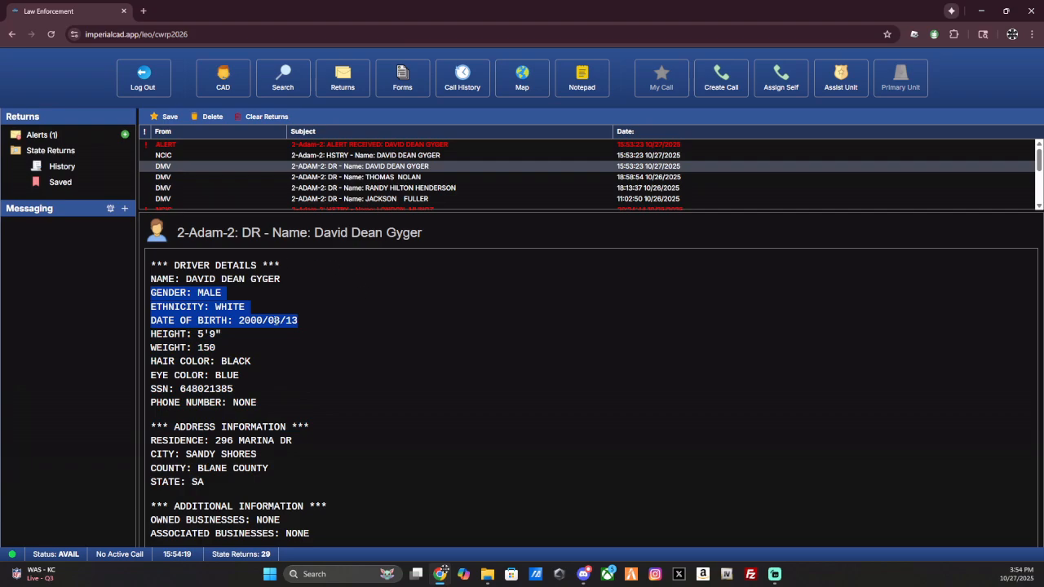
left_click(219, 348)
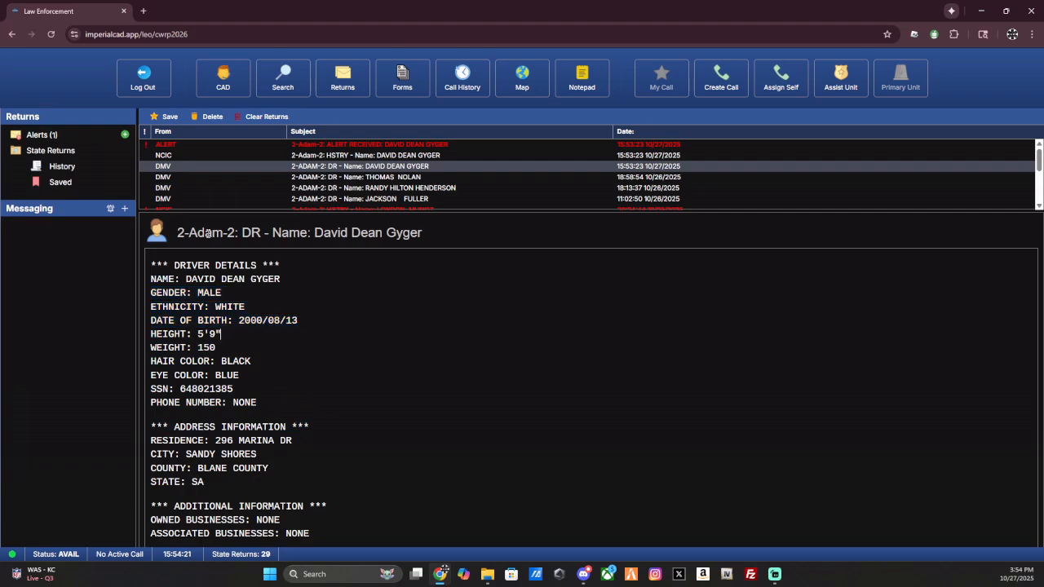
left_click(382, 155)
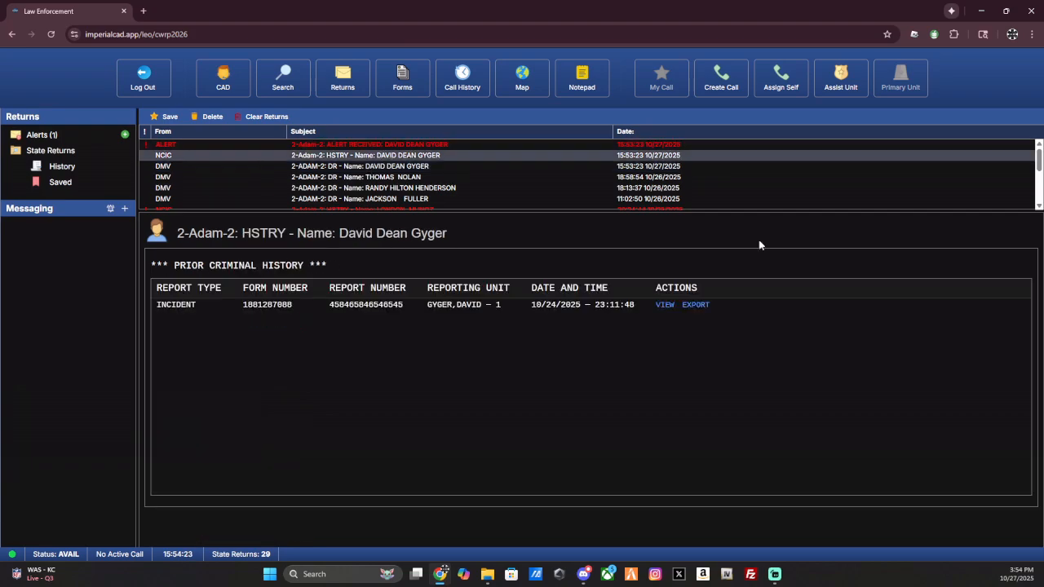
left_click(664, 305)
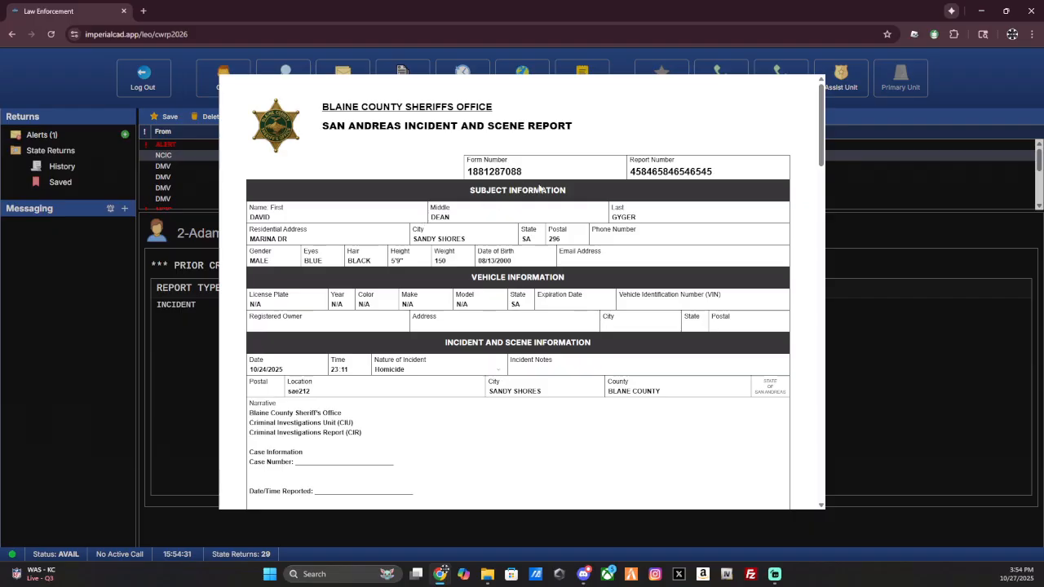
- Examine the incident report from the subject information through the narrative sections to the officer certification, and close it
scroll(498, 228, "down", 2)
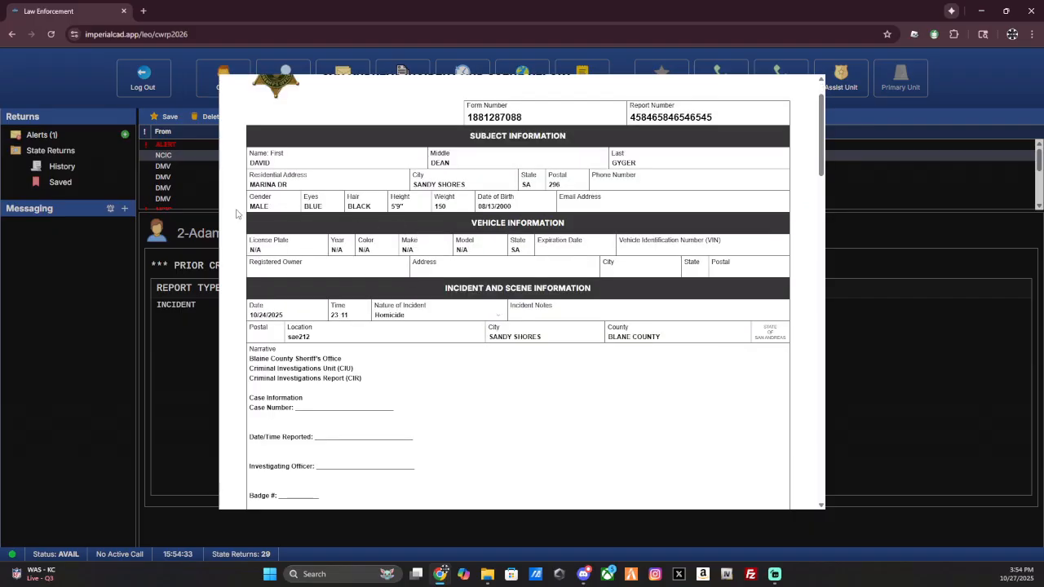
scroll(473, 225, "down", 9)
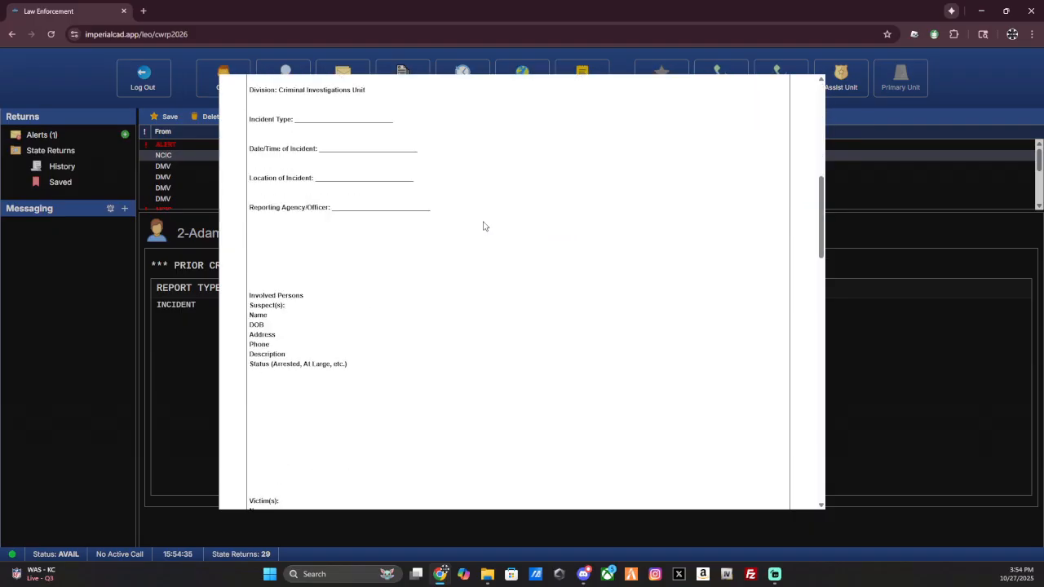
scroll(489, 226, "down", 2)
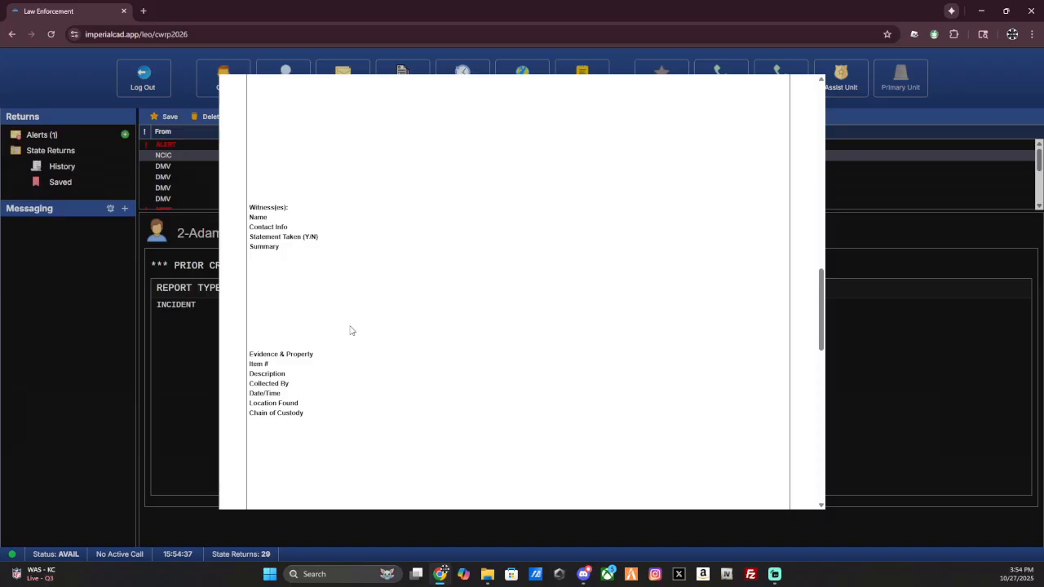
scroll(512, 185, "down", 5)
scroll(512, 186, "down", 5)
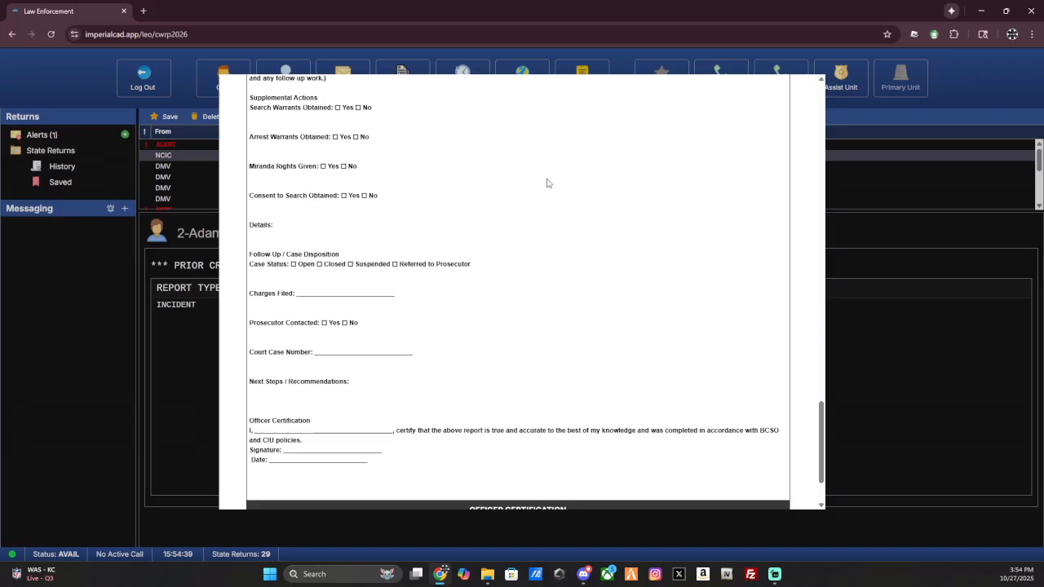
scroll(562, 238, "up", 10)
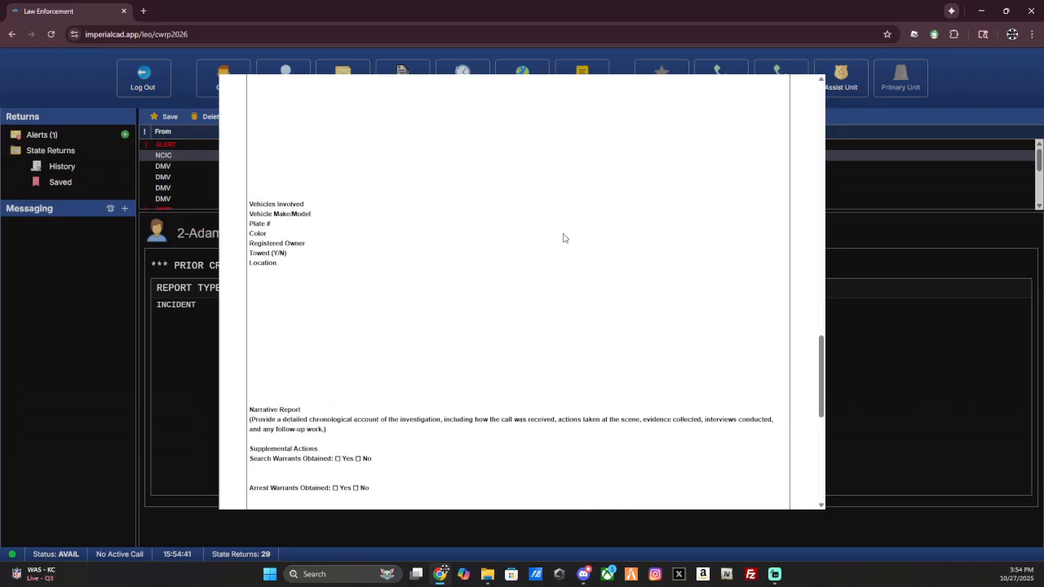
scroll(562, 238, "up", 10)
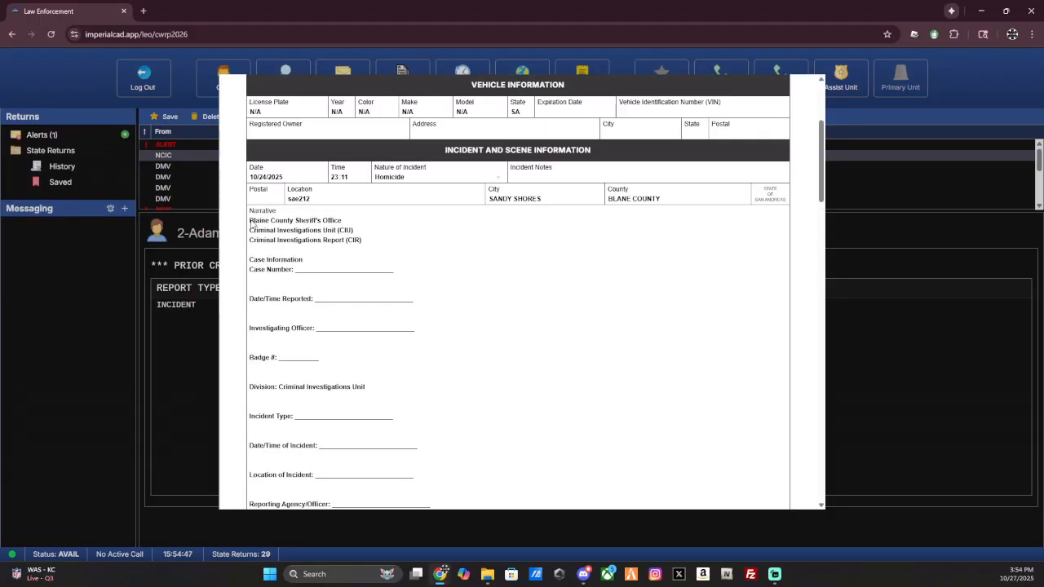
scroll(441, 196, "down", 3)
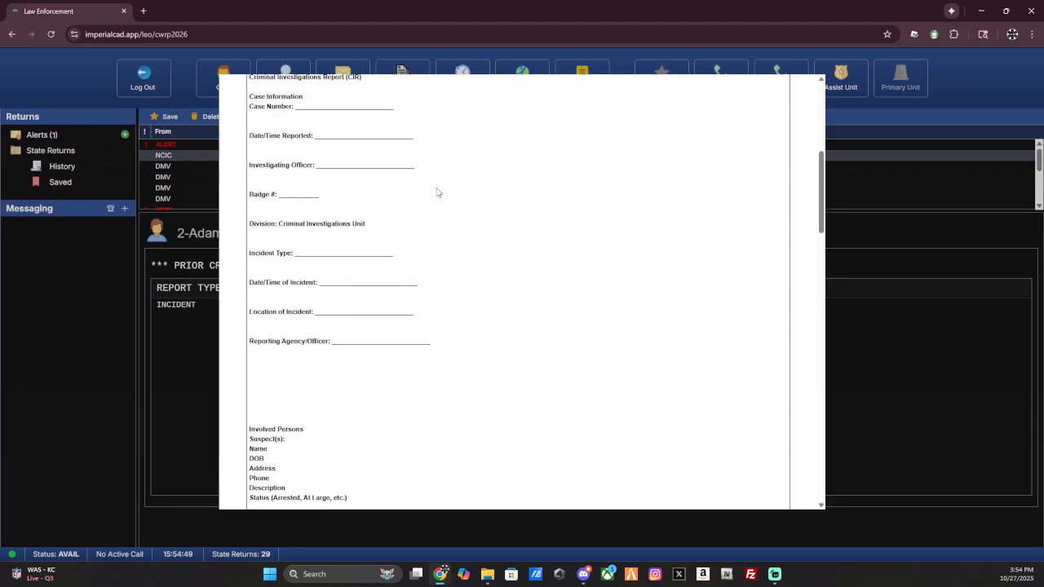
scroll(278, 200, "up", 2)
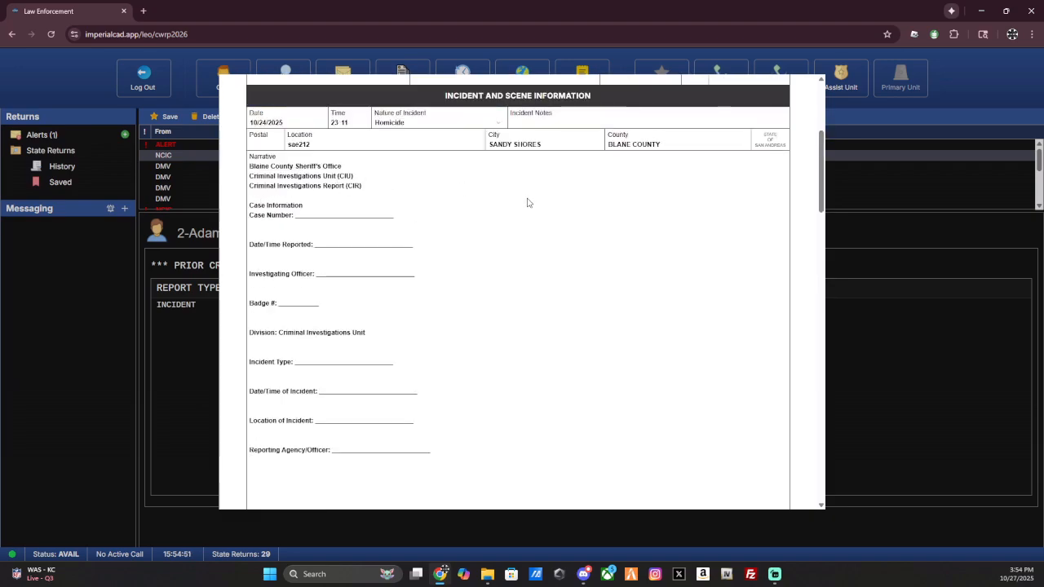
scroll(555, 172, "down", 8)
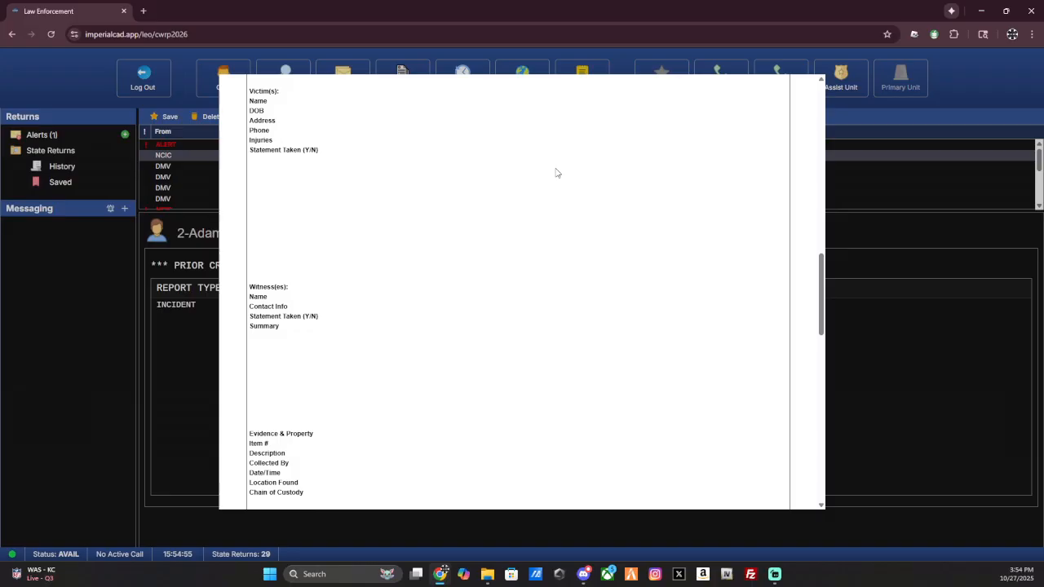
scroll(556, 172, "down", 15)
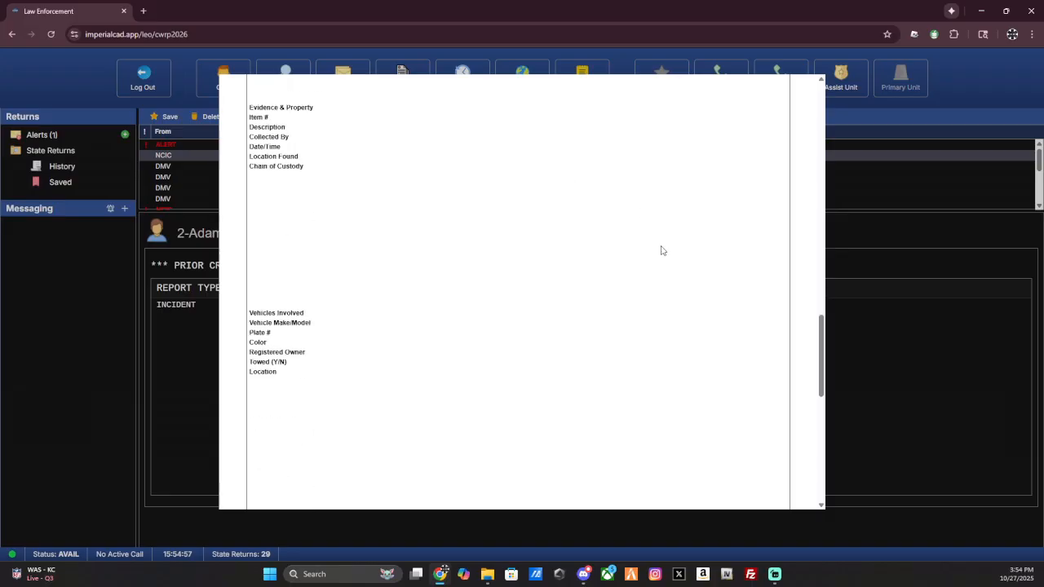
scroll(703, 332, "down", 2)
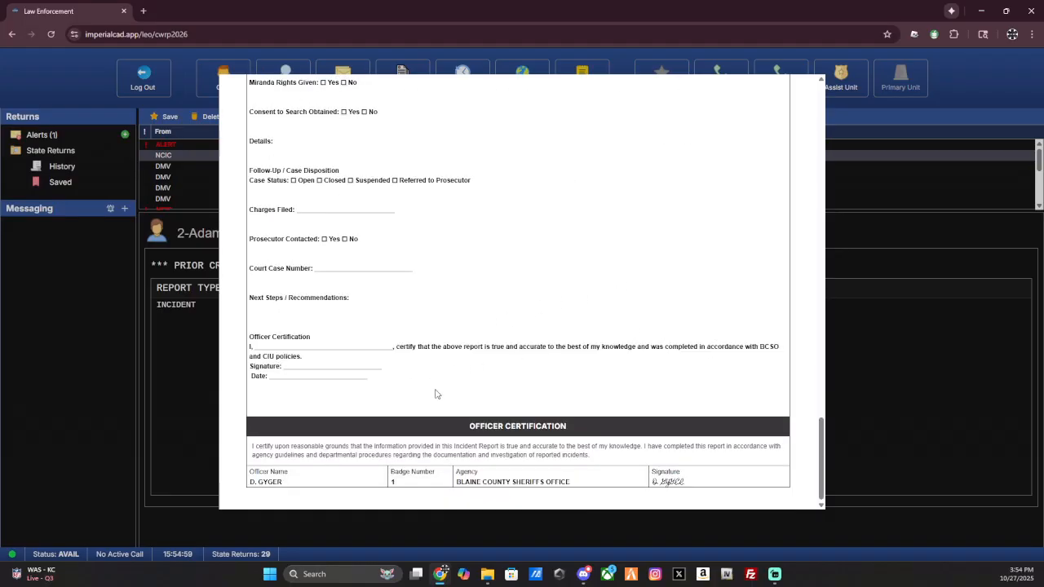
left_click(911, 382)
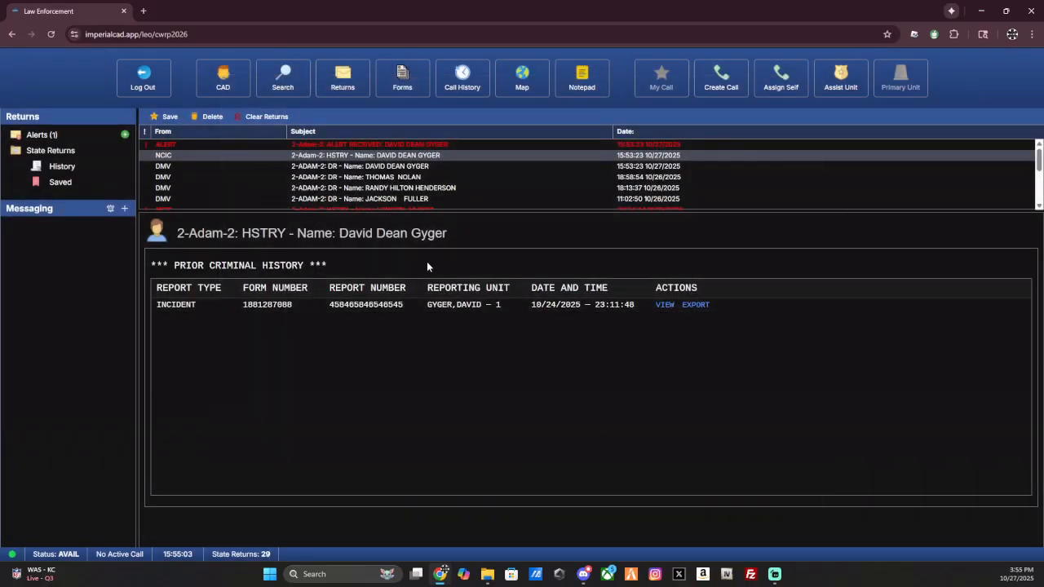
- Review the subject's system alert return and the active BOLO's details, and remove the BOLO from the alerts
left_click(380, 146)
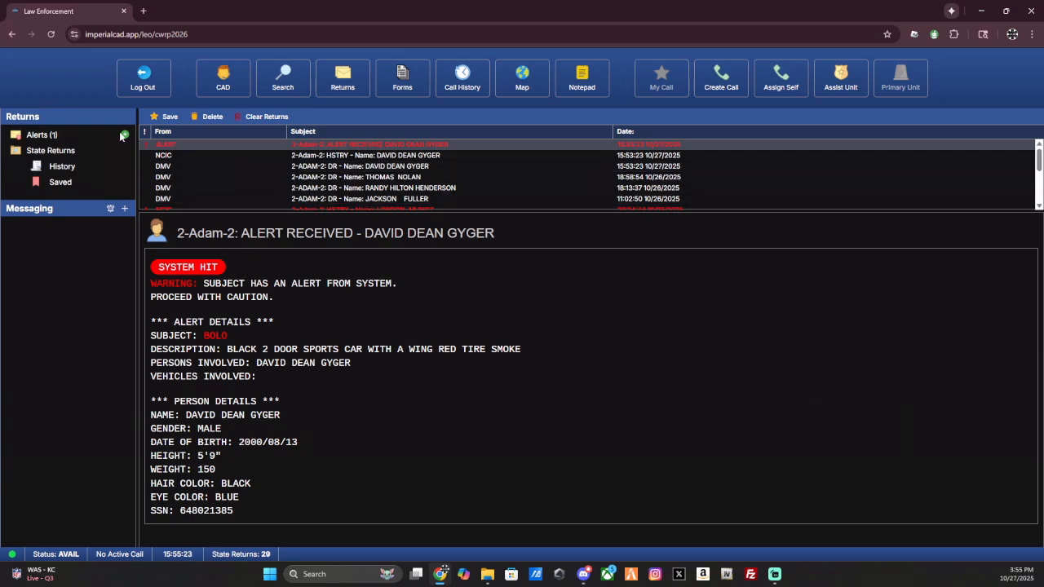
left_click(44, 136)
left_click(49, 153)
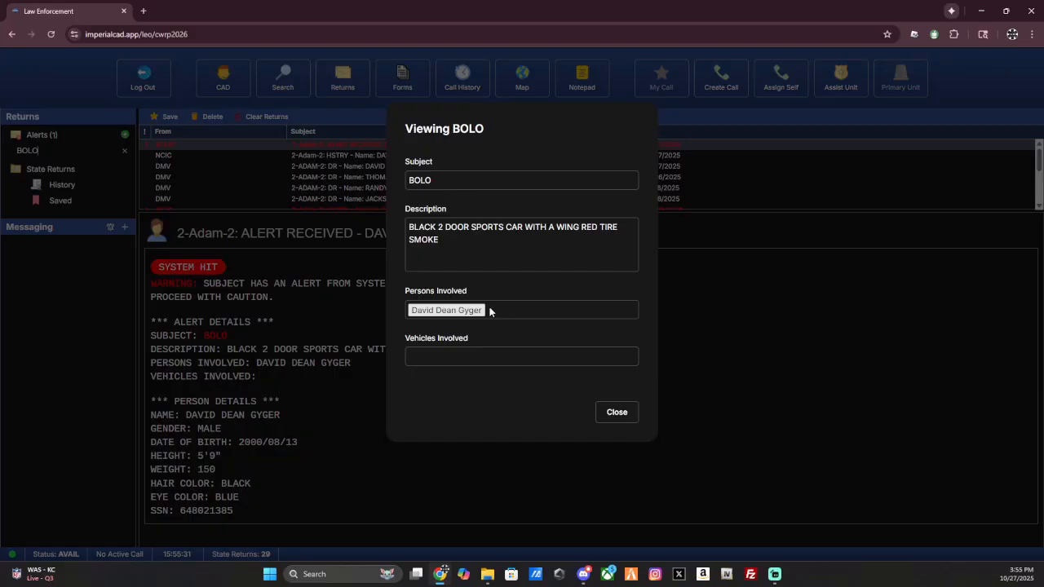
left_click(616, 412)
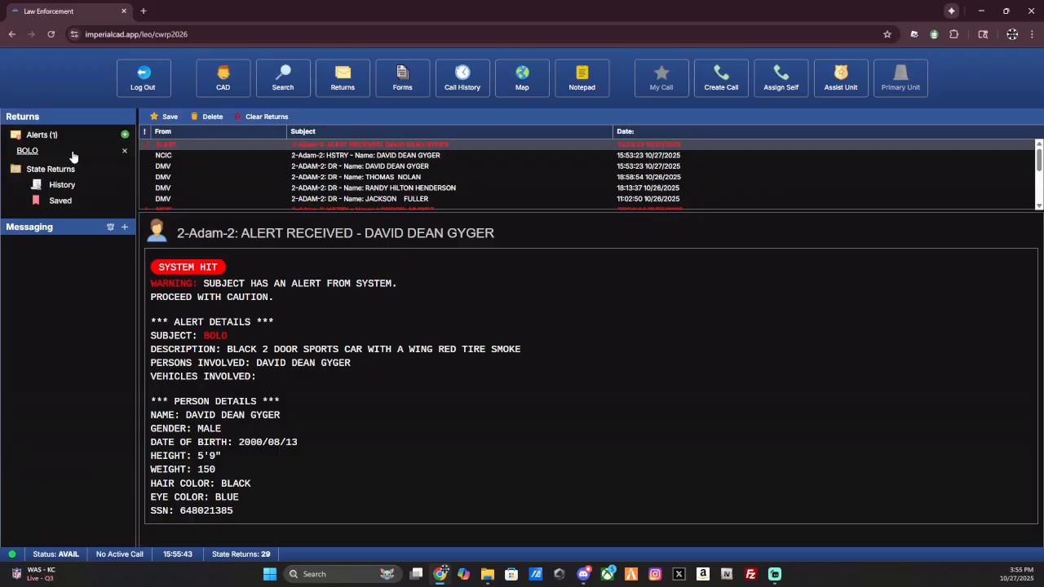
left_click(124, 150)
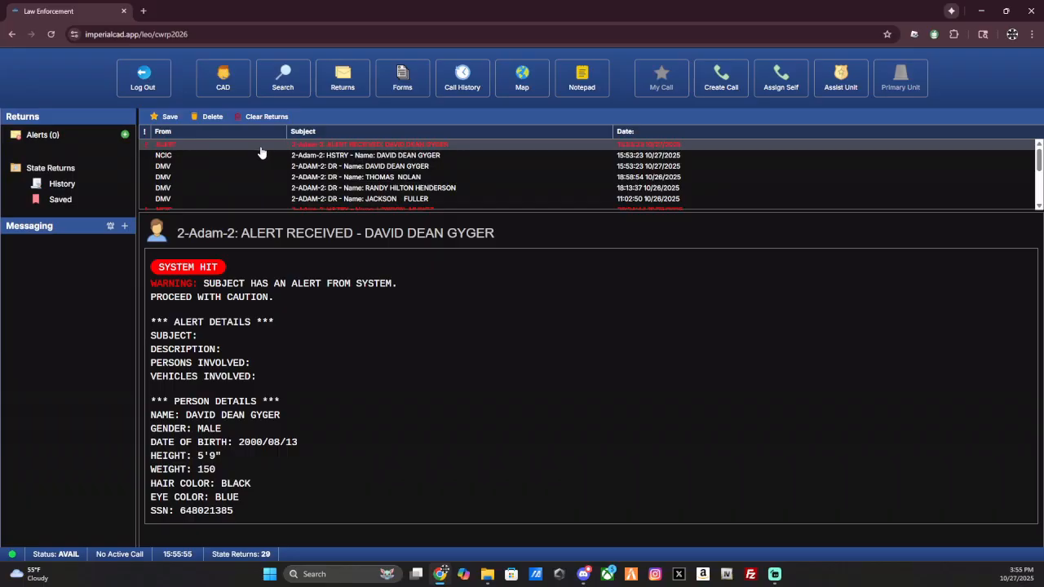
- View the state returns history and the saved returns
left_click(72, 186)
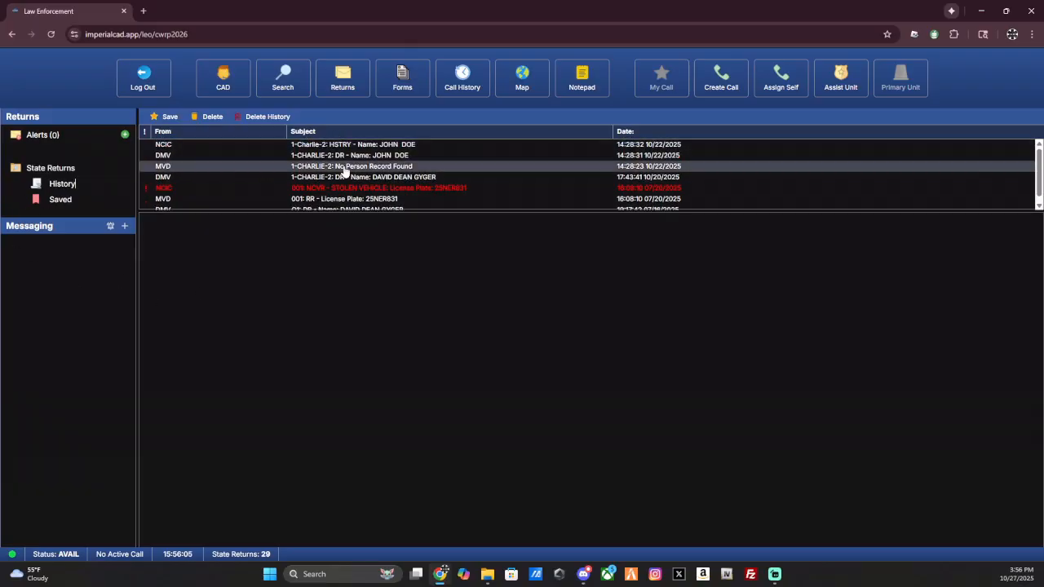
scroll(345, 184, "down", 1)
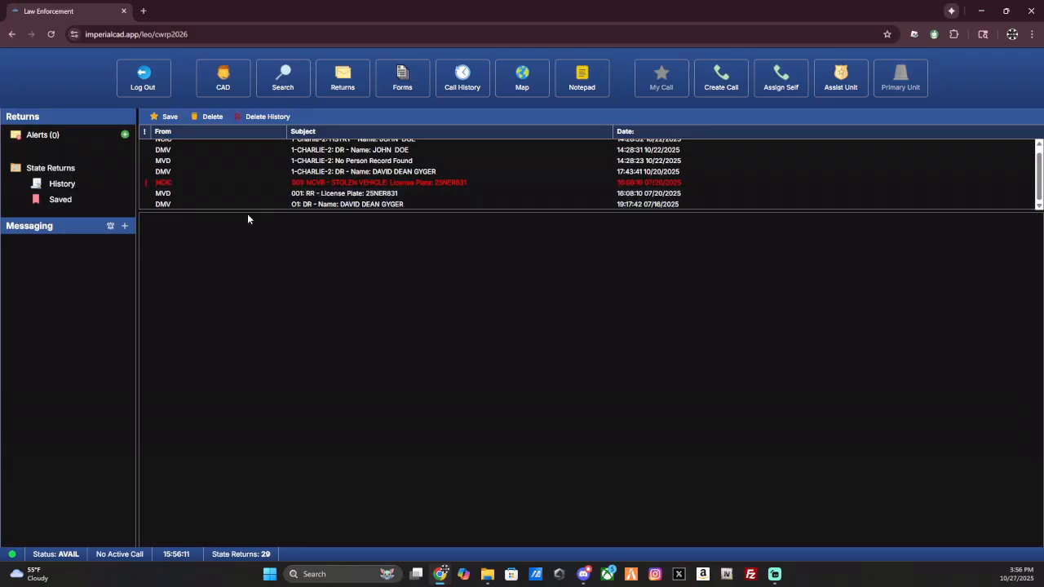
left_click(64, 200)
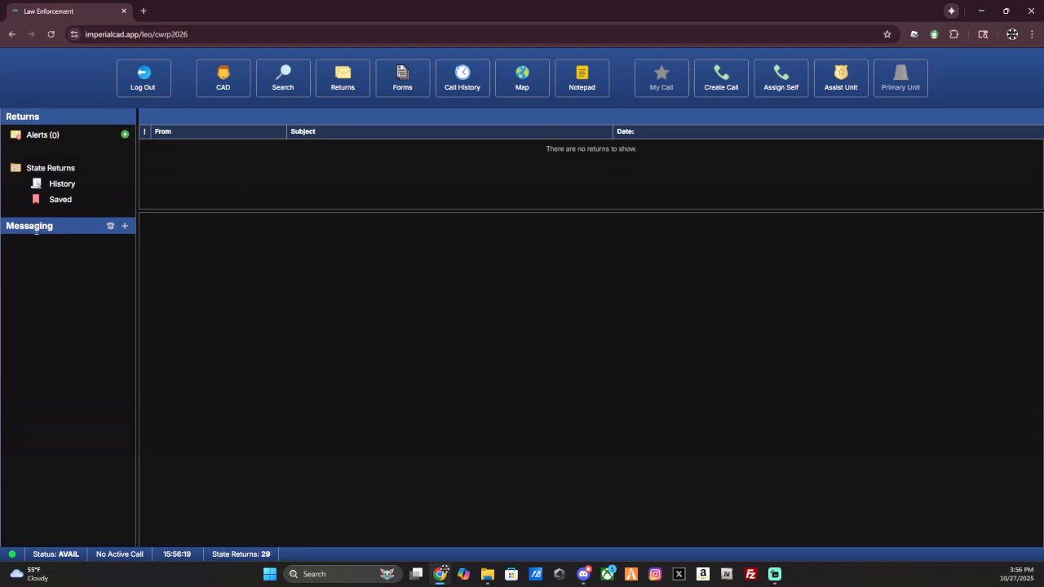
- Create a new messaging group with unit 2-A-1 as its only selected member
left_click(125, 226)
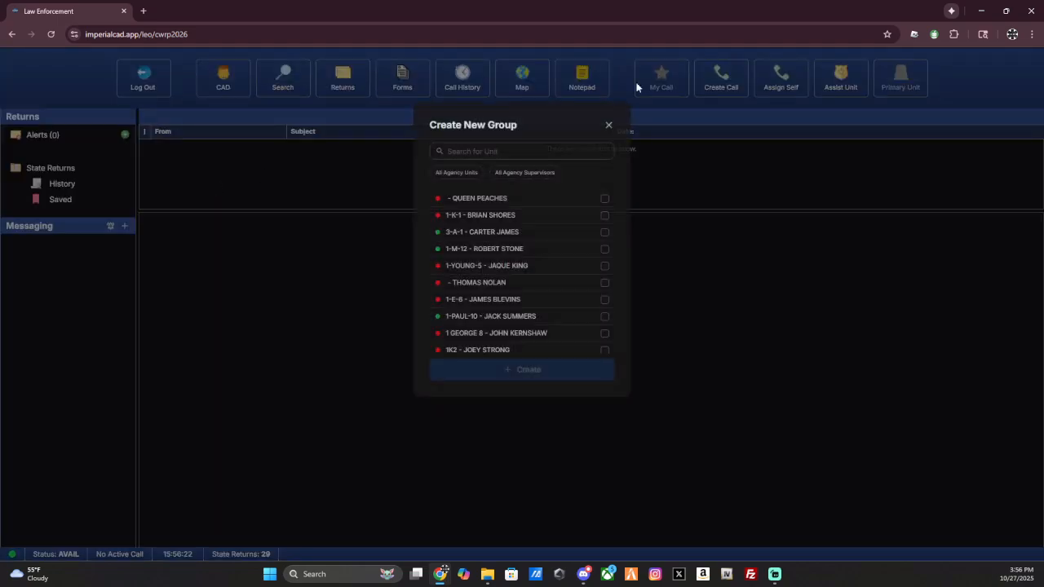
scroll(536, 217, "down", 5)
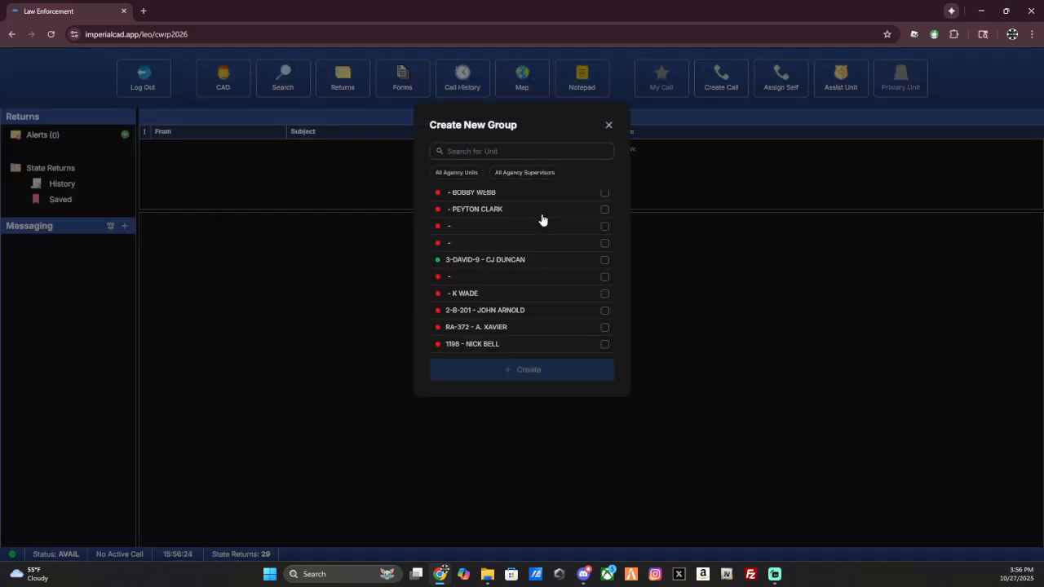
scroll(542, 220, "down", 5)
scroll(555, 261, "up", 10)
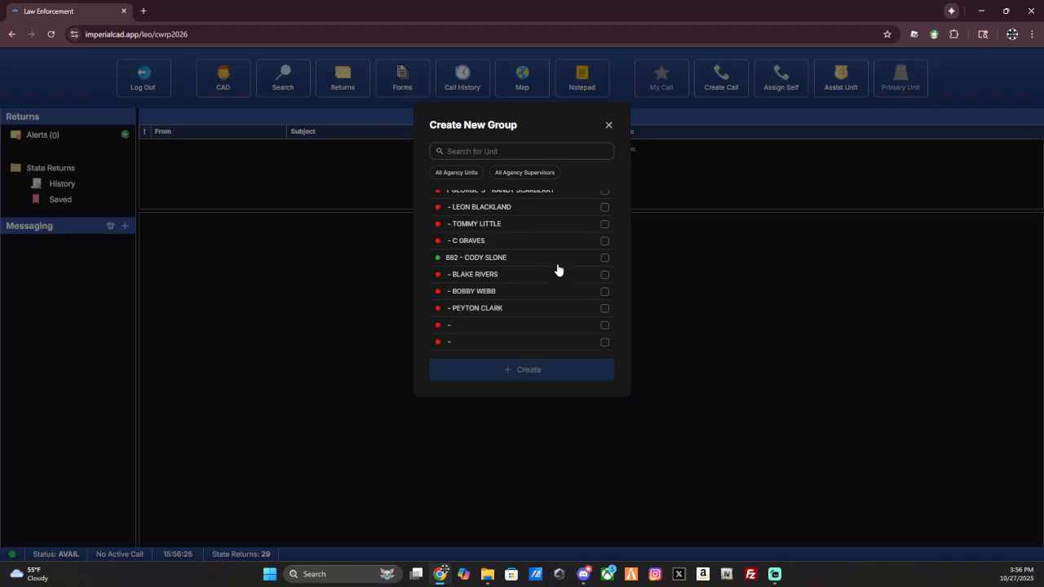
scroll(558, 270, "up", 3)
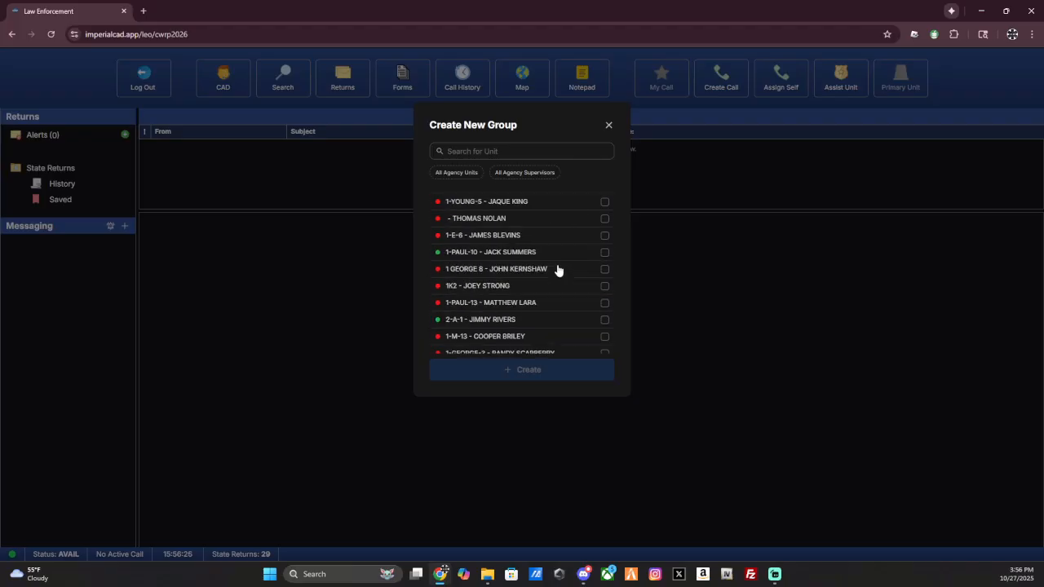
left_click(517, 322)
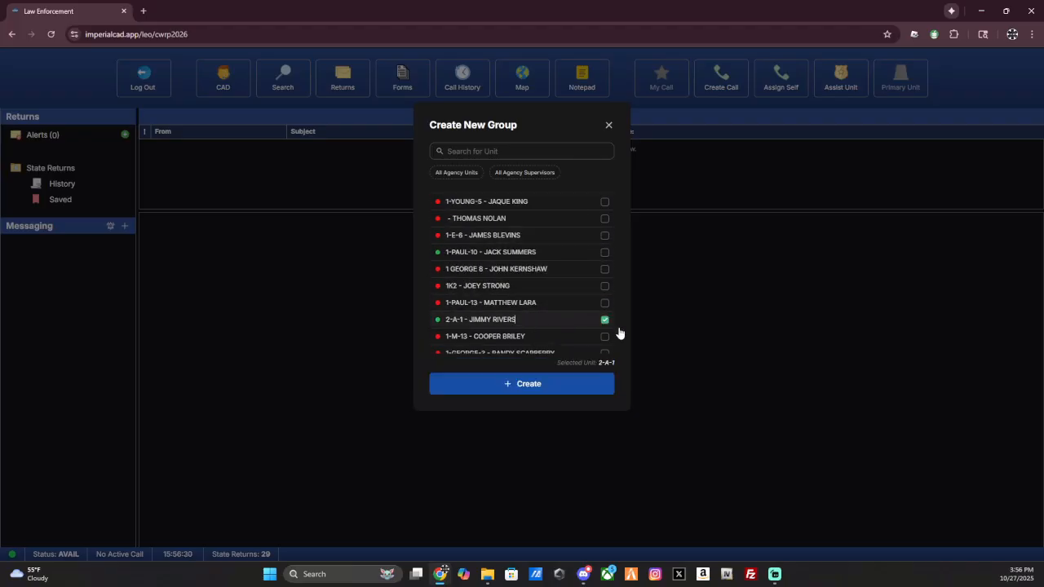
left_click(503, 384)
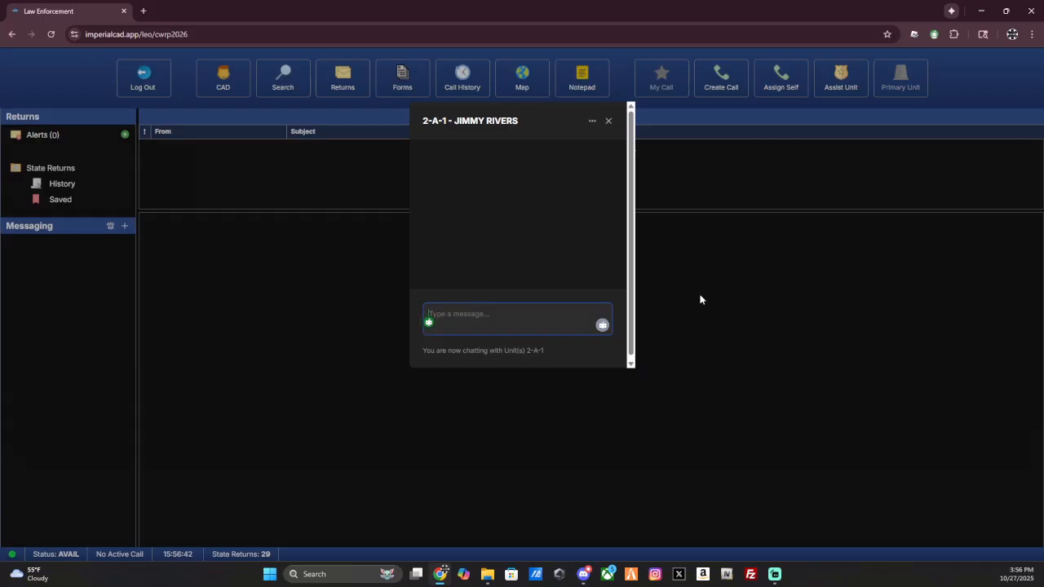
- Send the message "Test" to unit 2-A-1 and close the chat
type("Test")
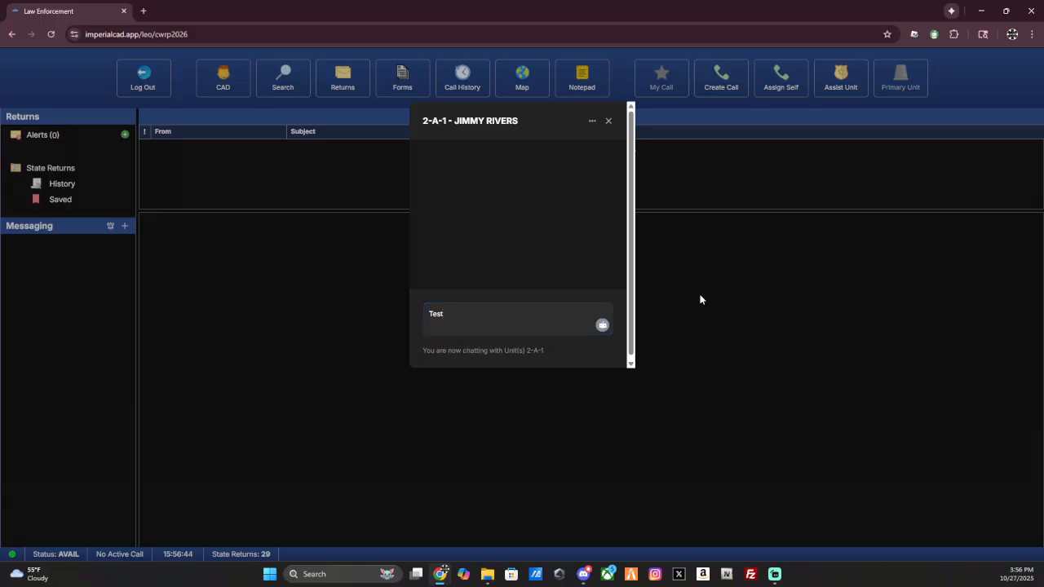
key("Return")
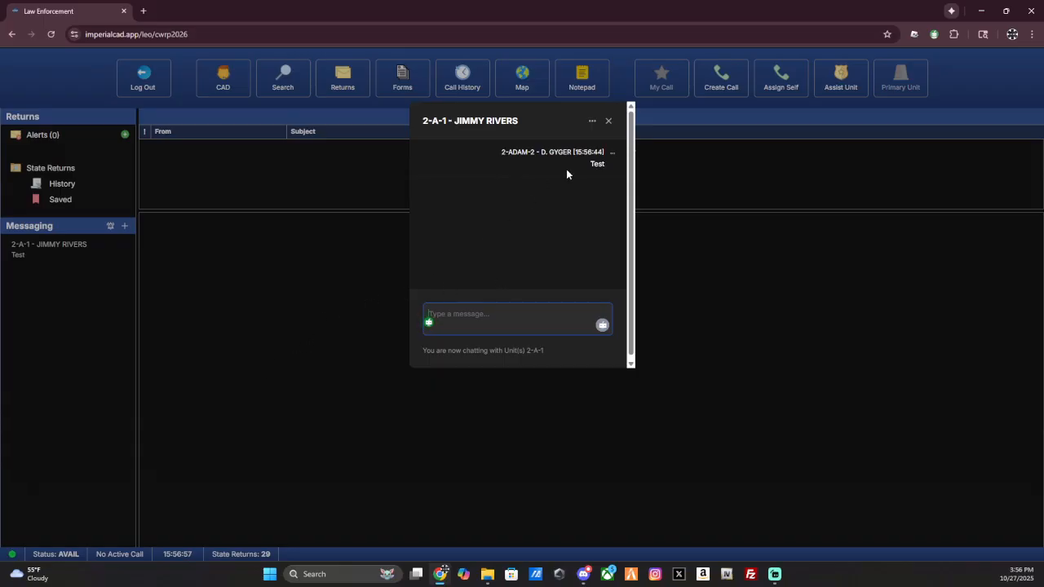
left_click(610, 119)
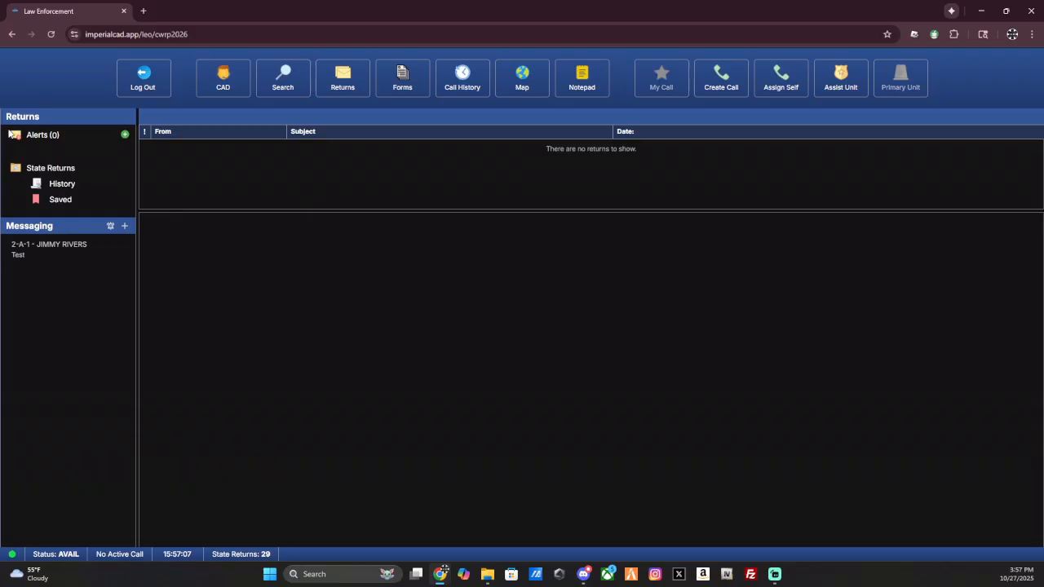
- Leave the returns page and display the call history
left_click_drag(41, 116, 7, 115)
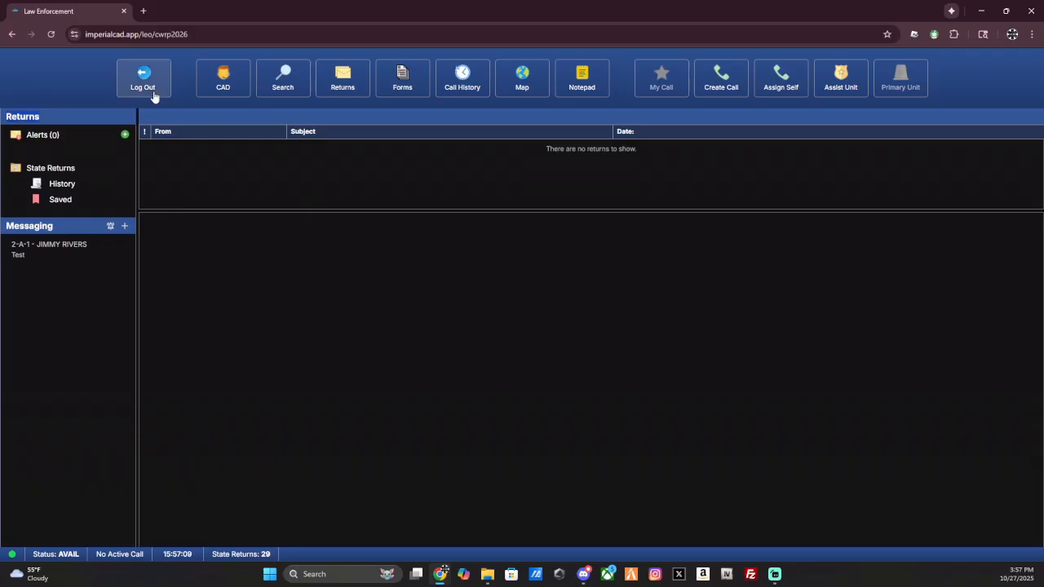
left_click(352, 81)
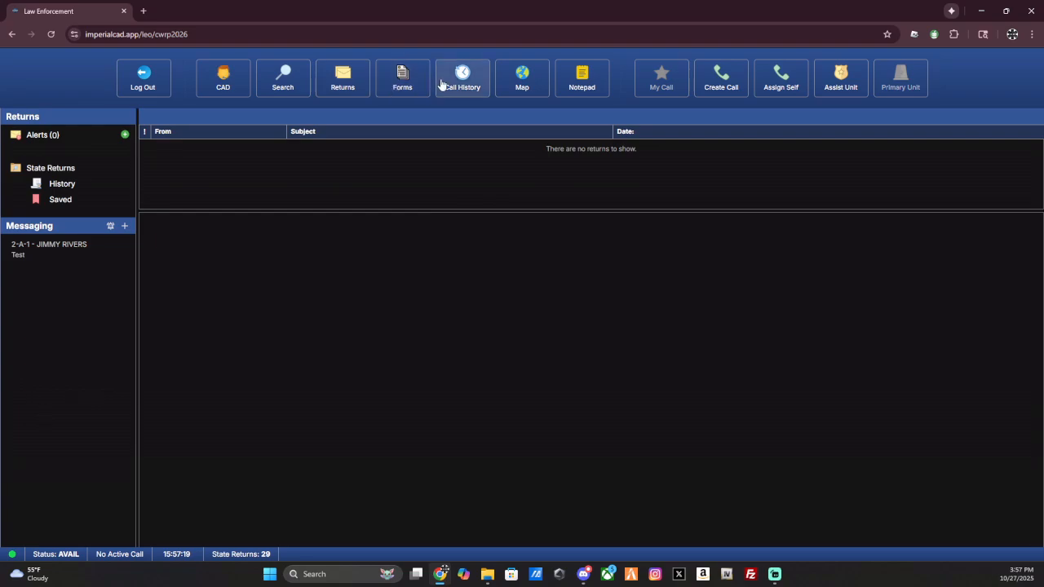
left_click(470, 80)
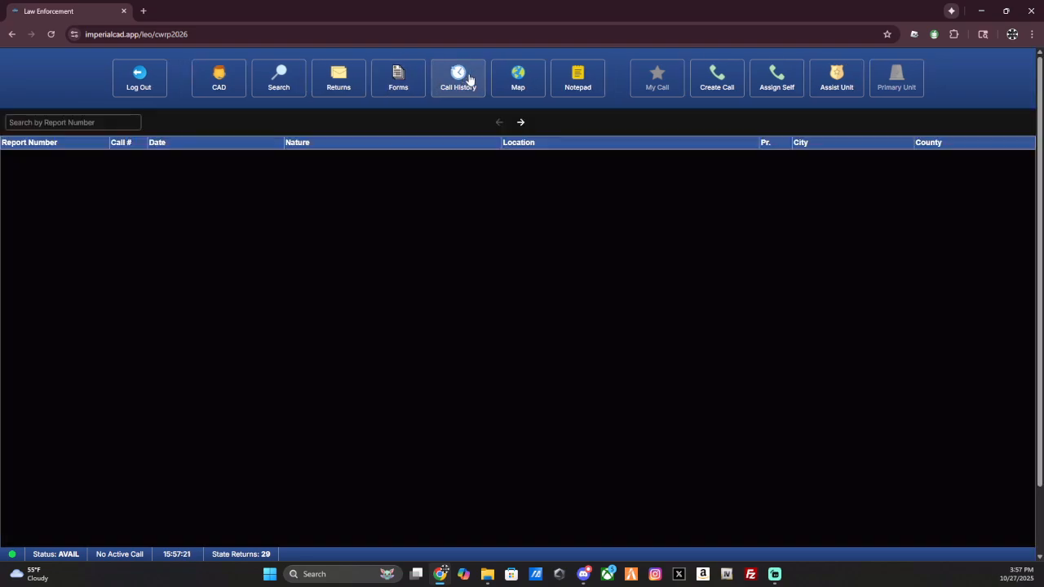
- Look through the first page of the call history and open the record of the most recent call
scroll(395, 245, "down", 1)
scroll(395, 246, "down", 1)
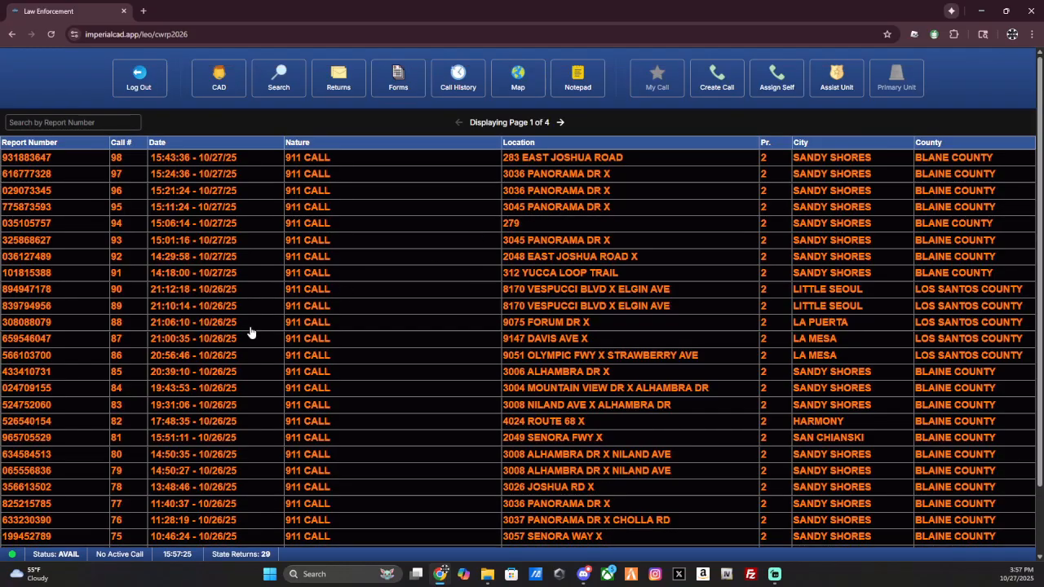
scroll(421, 249, "down", 2)
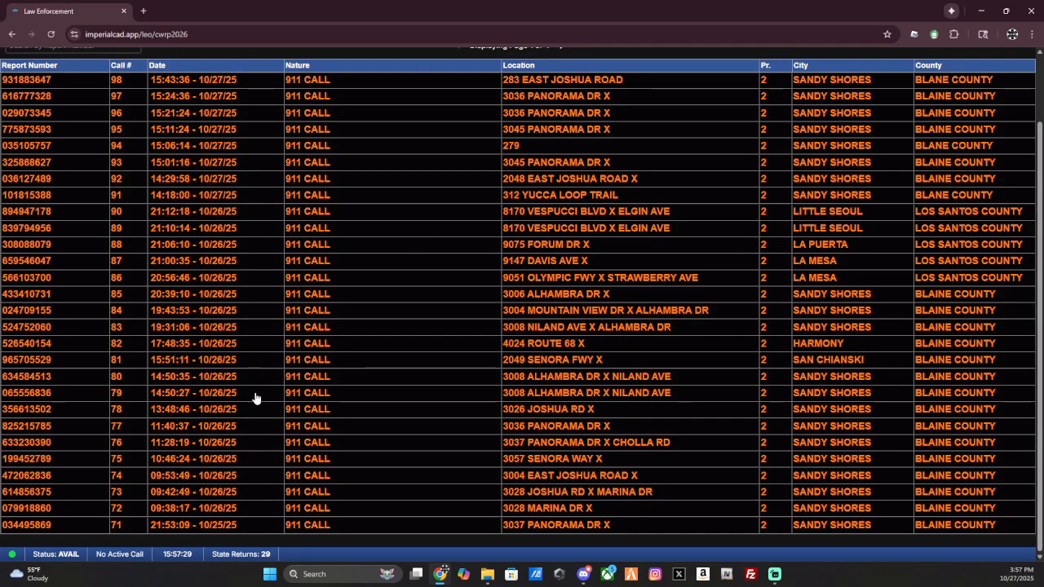
scroll(257, 368, "up", 2)
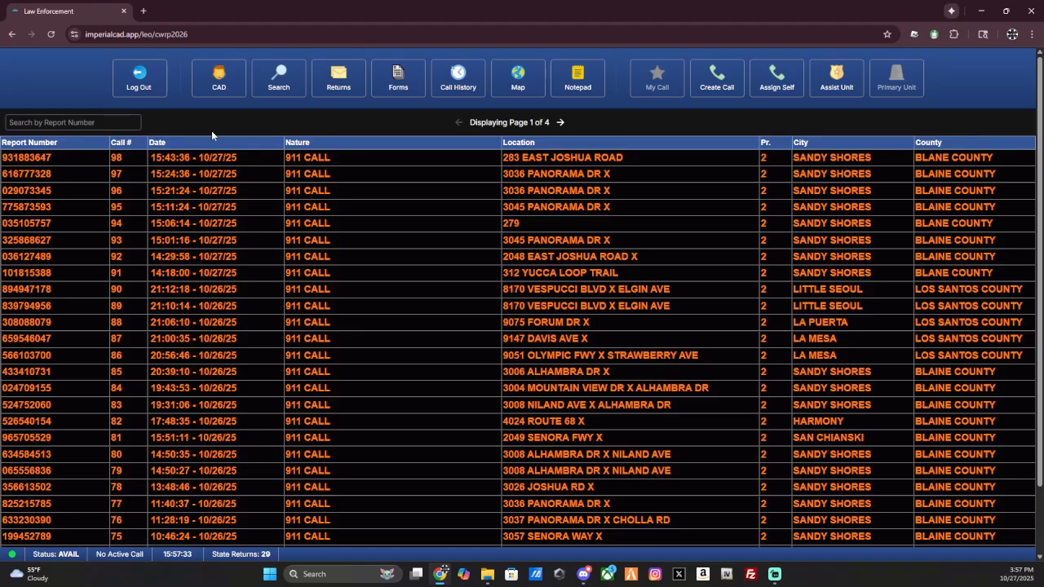
scroll(167, 367, "down", 2)
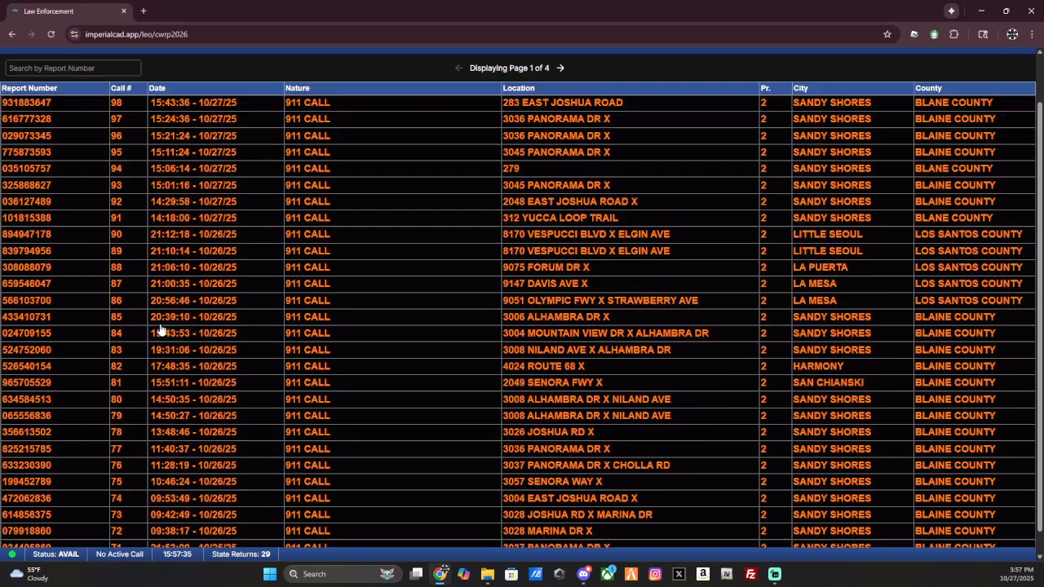
scroll(347, 343, "up", 2)
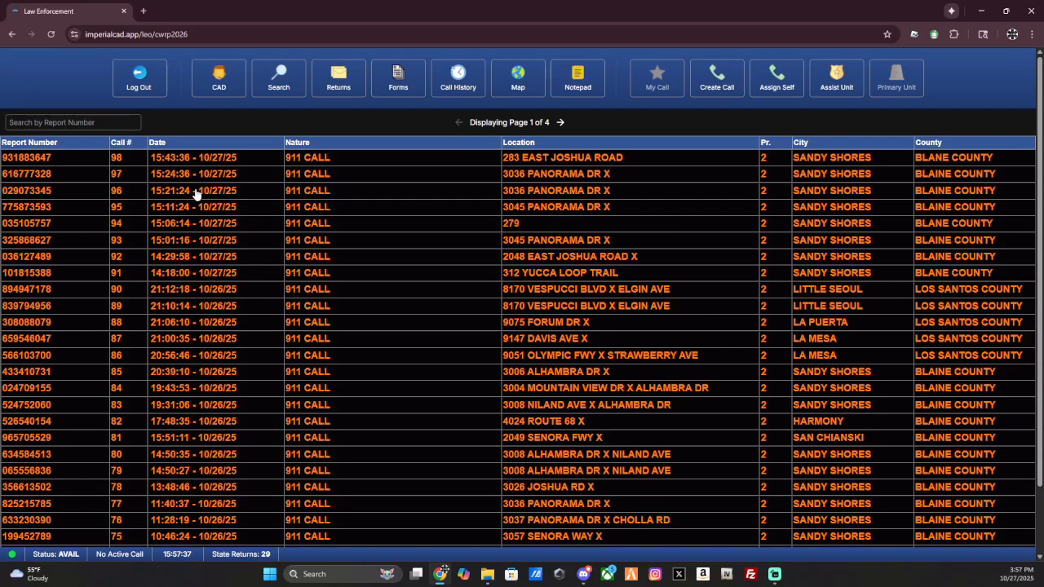
left_click(161, 163)
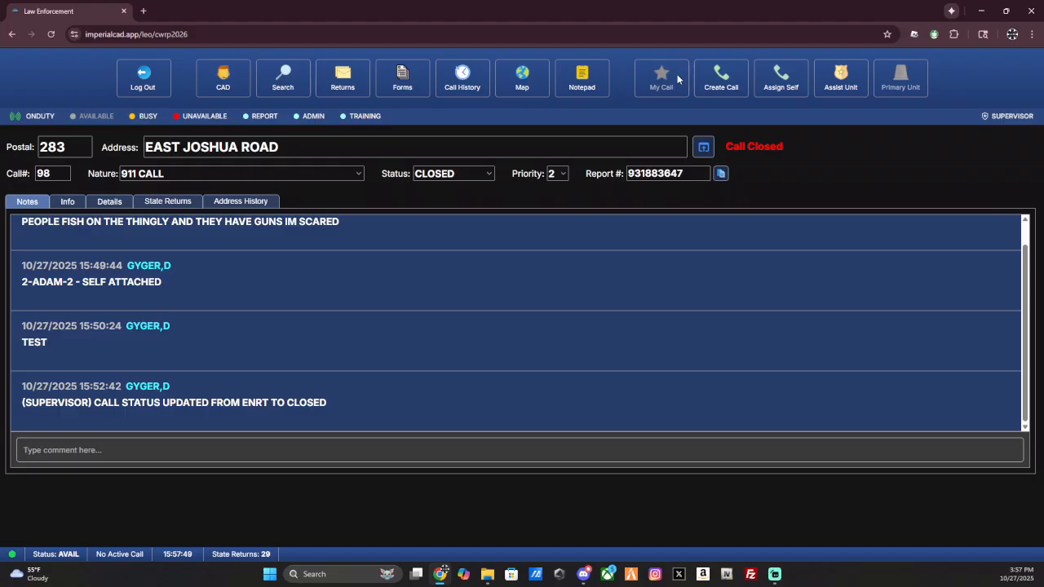
- Display the map and examine the city, the hill roads with their postals and the northern area
left_click(530, 89)
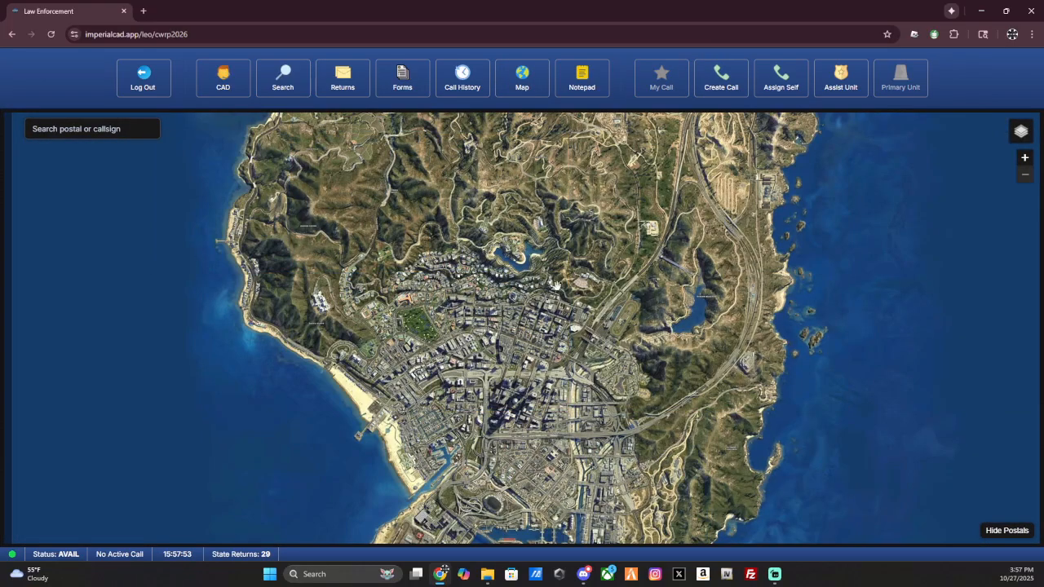
scroll(450, 253, "up", 2)
left_click_drag(450, 252, 563, 487)
left_click_drag(503, 351, 525, 259)
left_click_drag(509, 391, 517, 264)
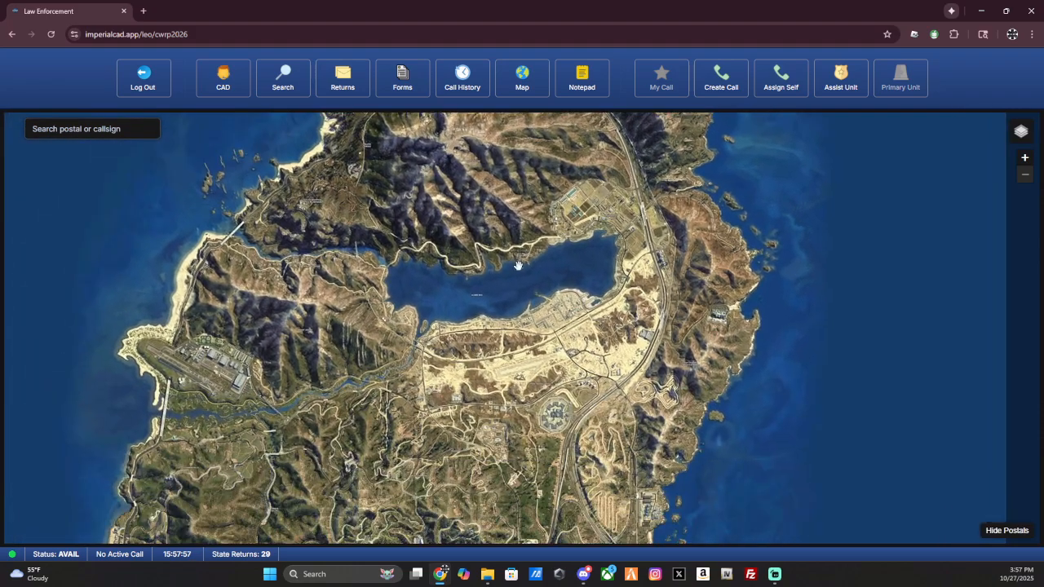
left_click_drag(495, 309, 492, 284)
left_click_drag(465, 373, 487, 314)
scroll(487, 315, "up", 3)
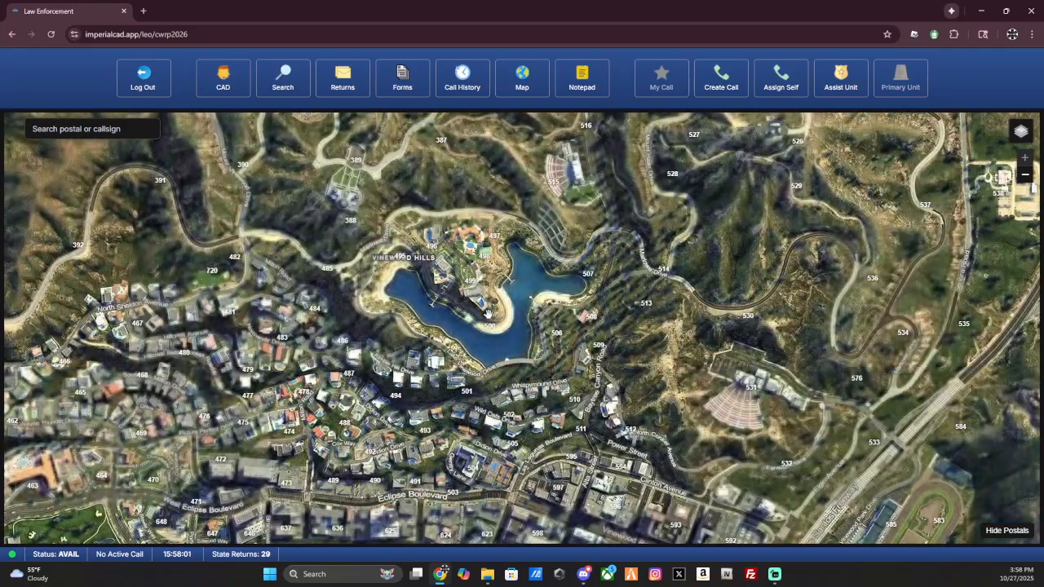
left_click_drag(469, 500, 514, 137)
scroll(513, 136, "down", 4)
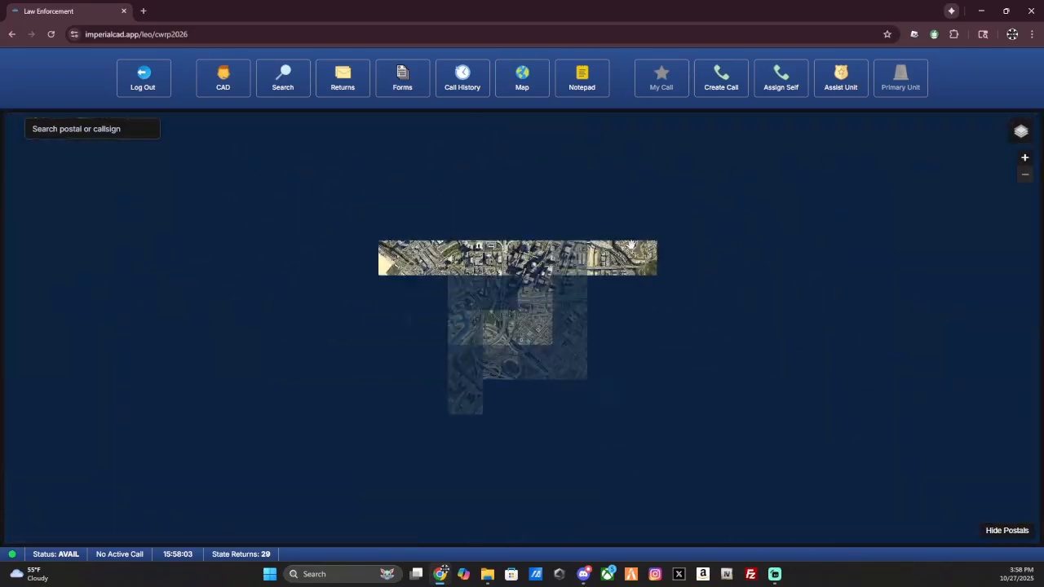
scroll(502, 244, "up", 3)
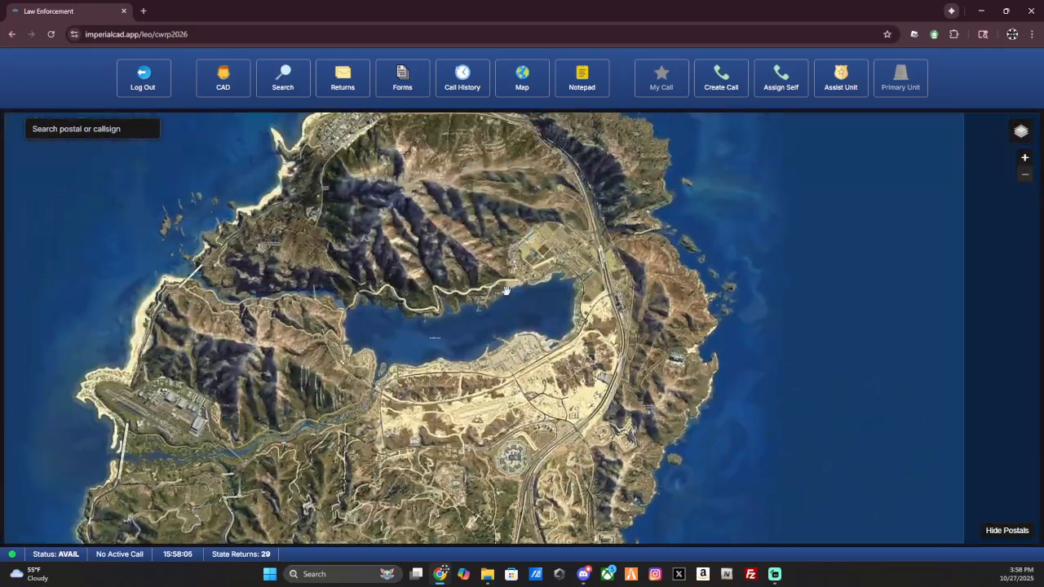
left_click_drag(446, 265, 450, 294)
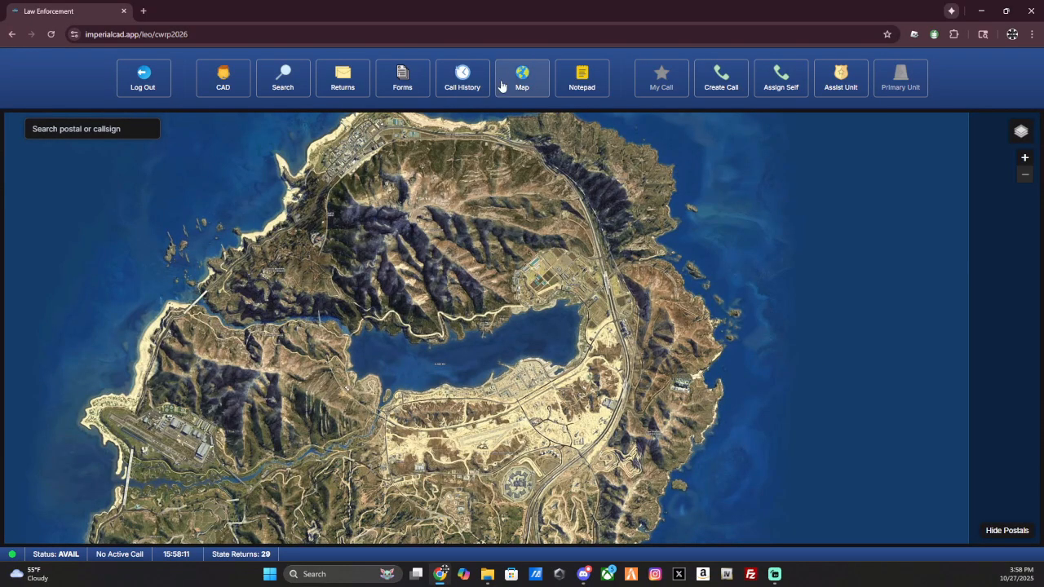
- View the empty notepad and close it without writing anything
left_click(593, 89)
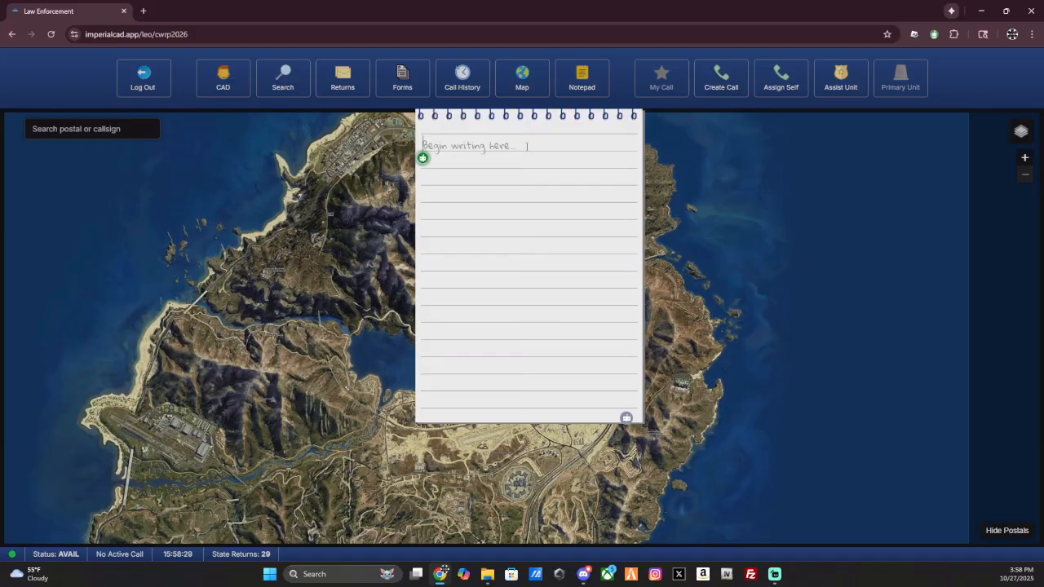
left_click(708, 182)
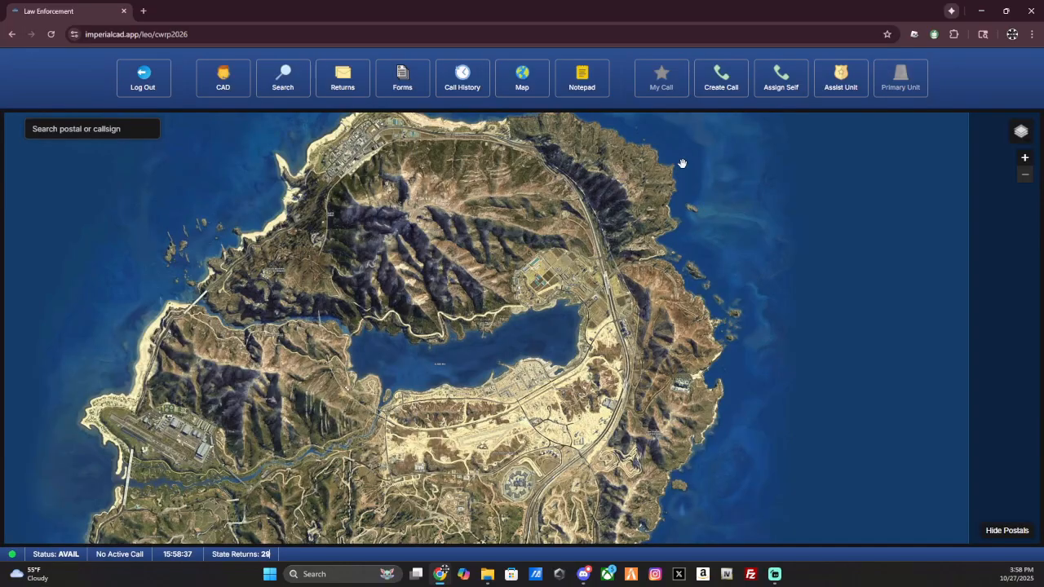
- Start creating a new call and set its nature to Traffic Accident
left_click(721, 81)
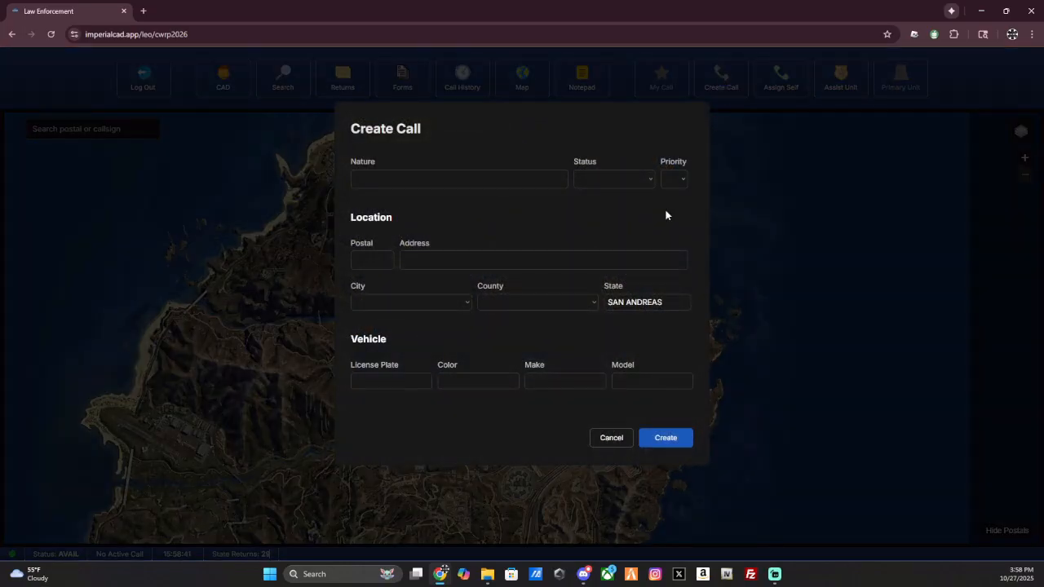
left_click(435, 185)
type("t")
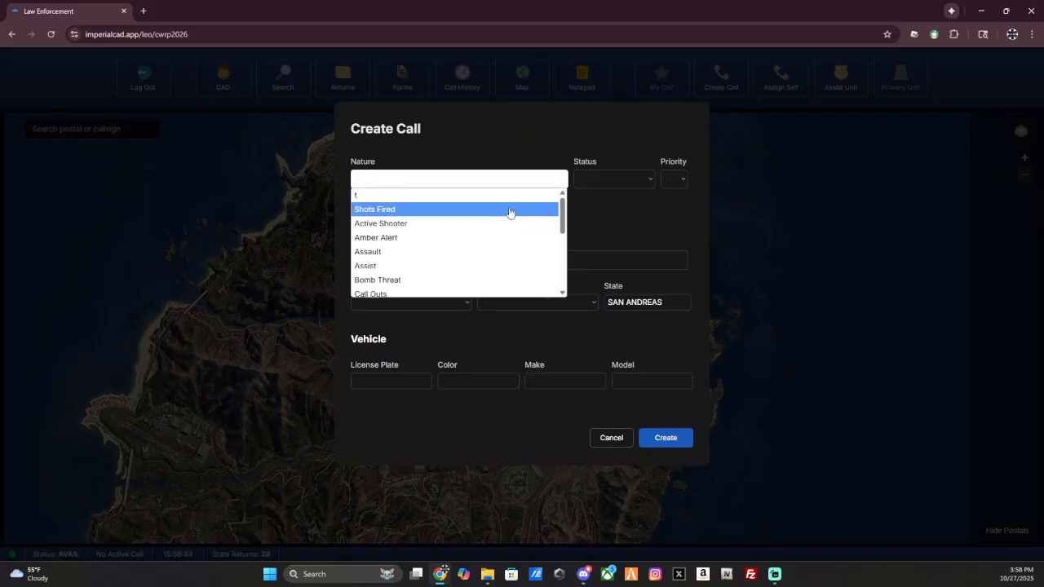
type("r")
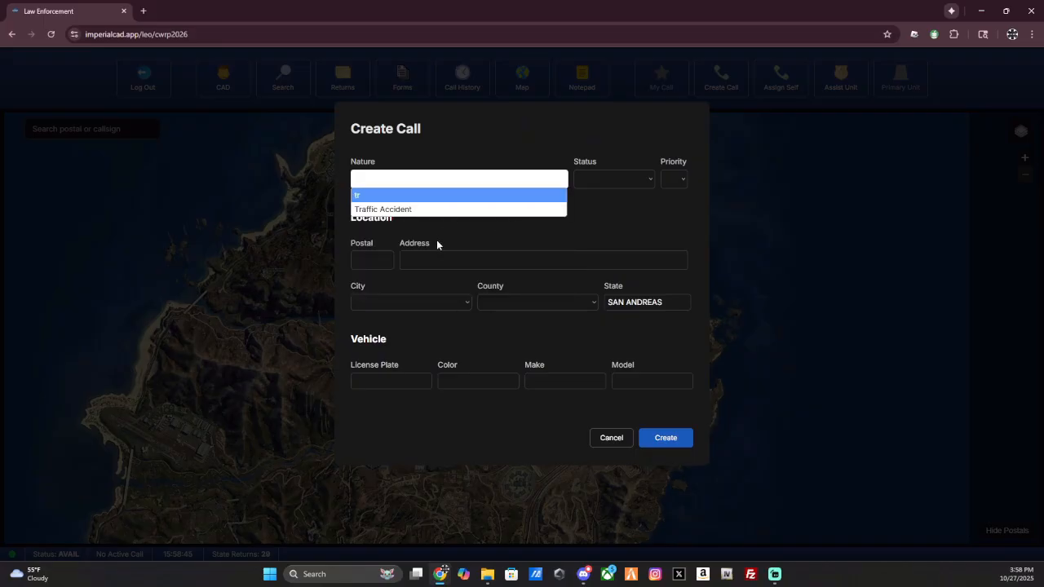
key("BackSpace")
key("BackSpace")
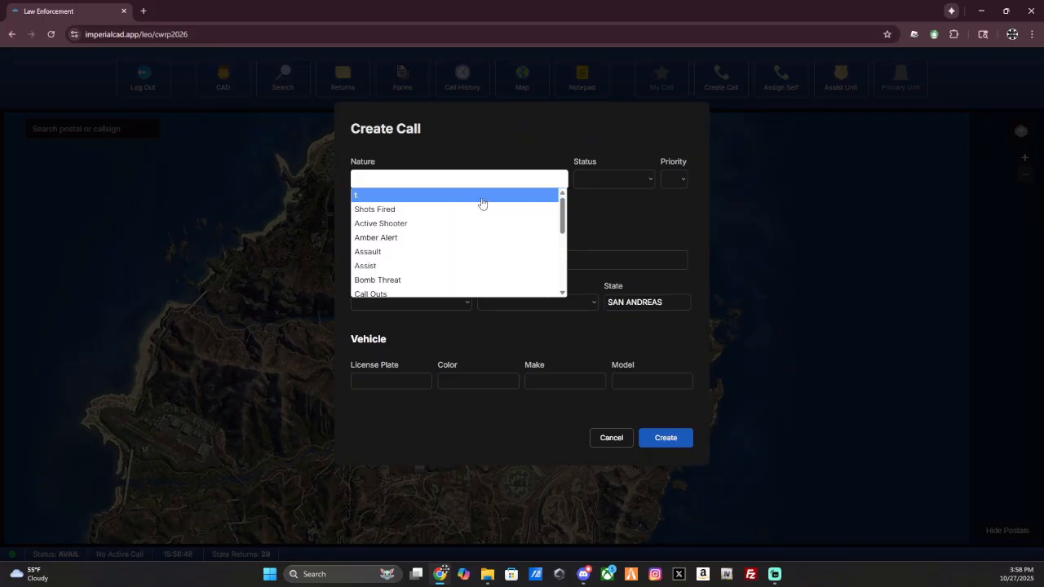
scroll(482, 205, "down", 4)
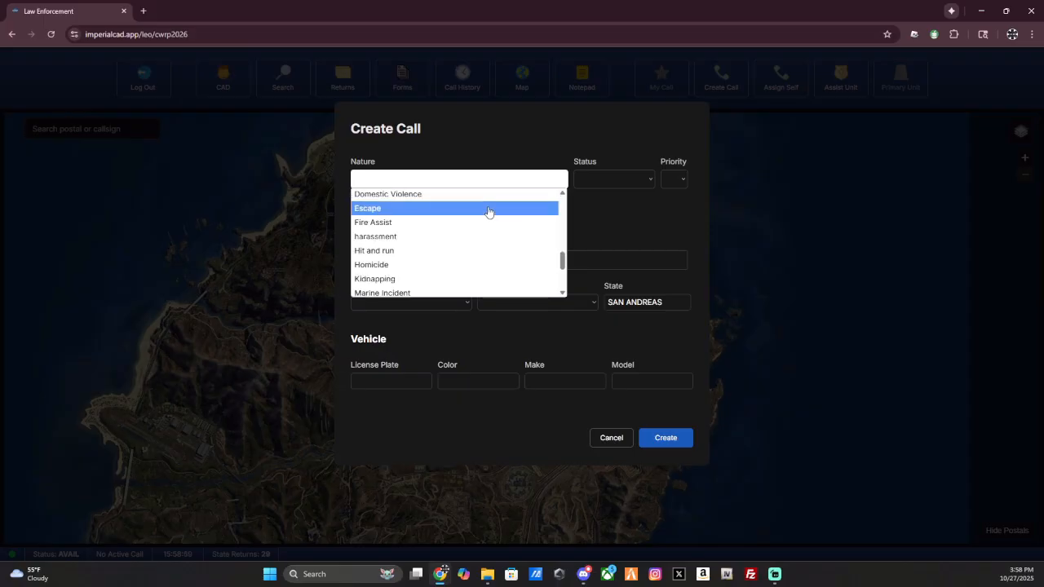
scroll(477, 244, "down", 3)
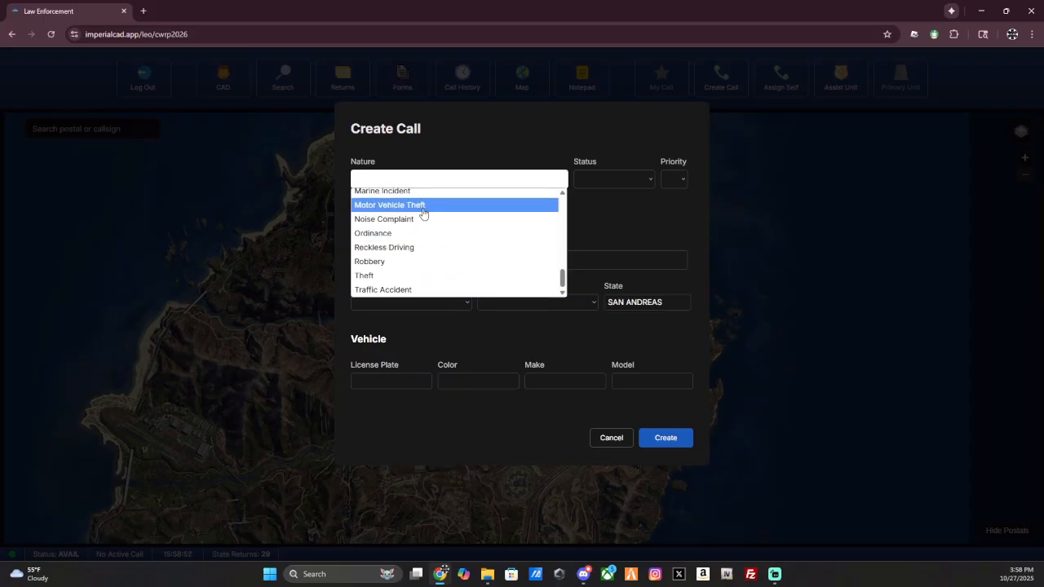
scroll(436, 286, "up", 1)
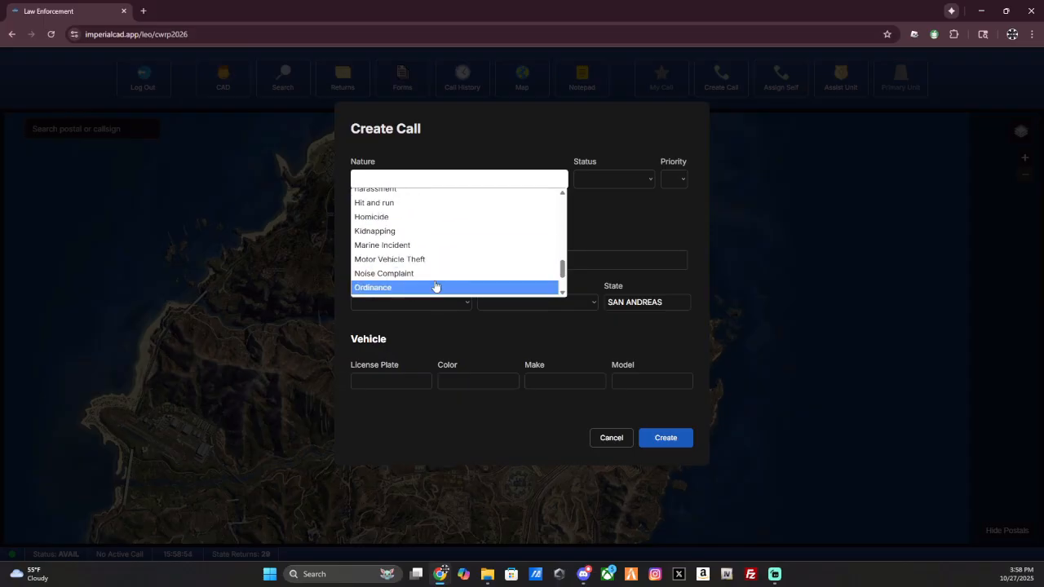
scroll(433, 287, "up", 5)
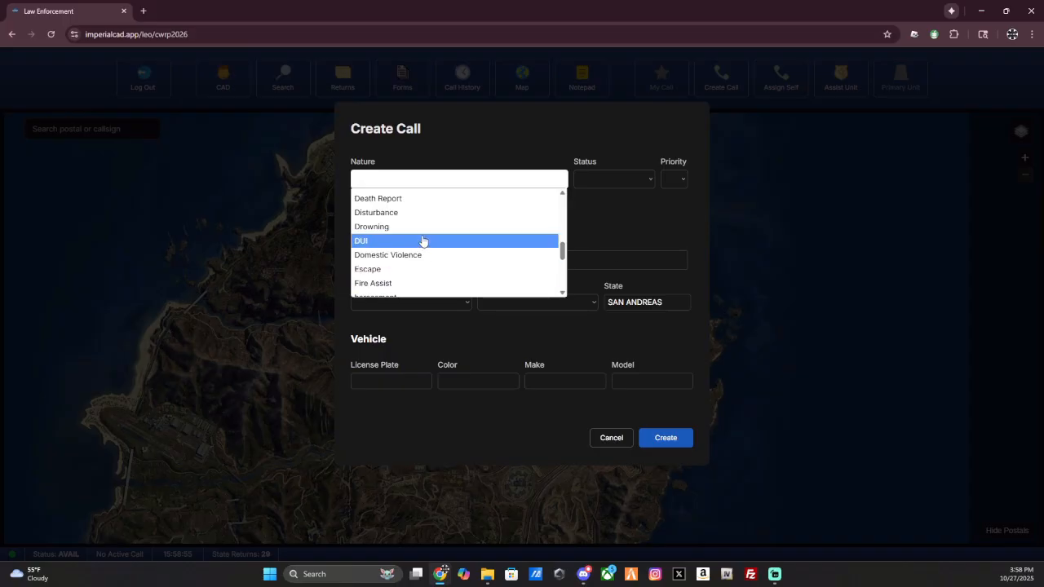
scroll(478, 270, "up", 1)
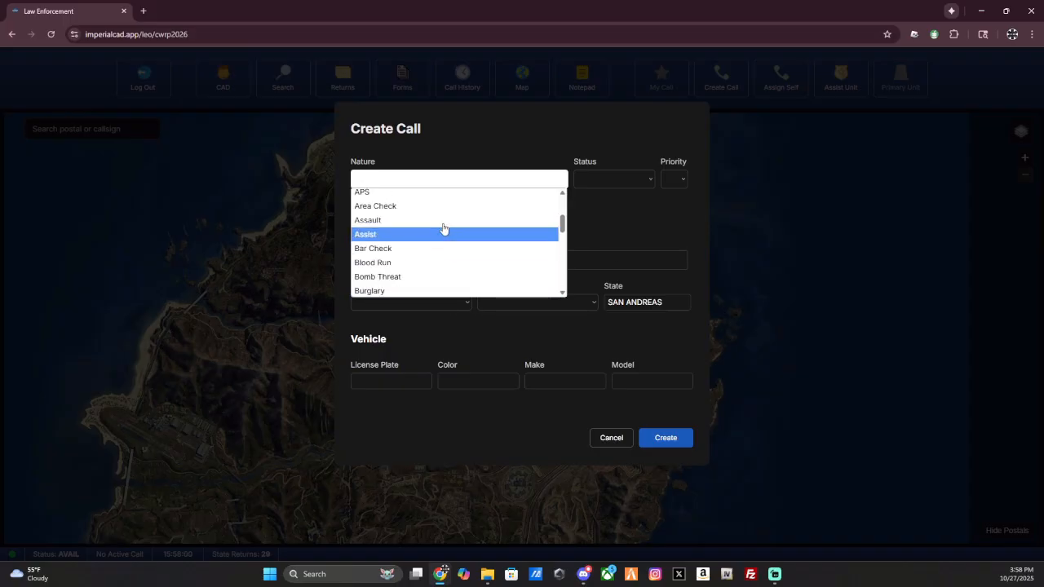
scroll(447, 233, "down", 6)
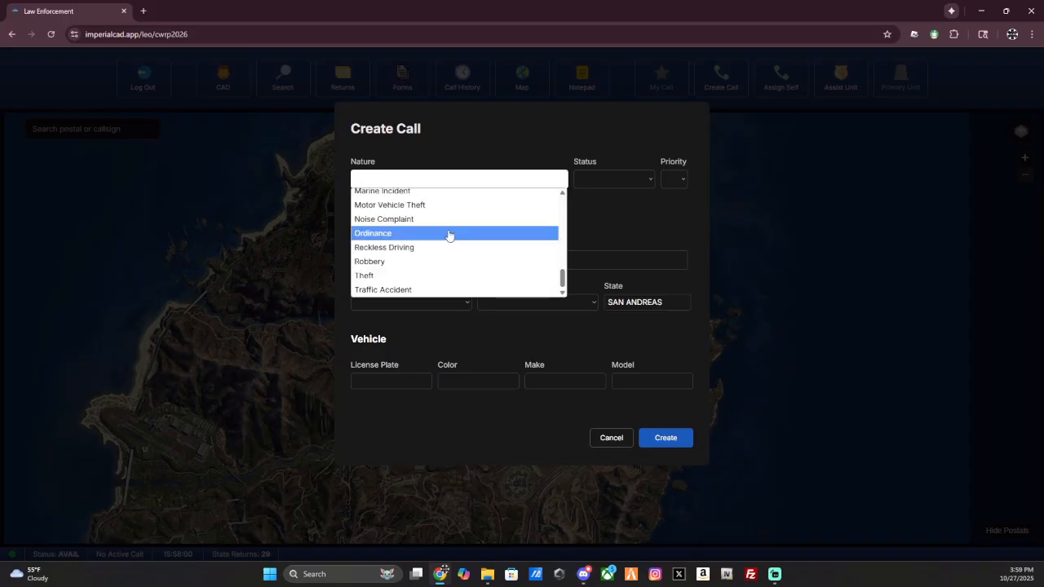
left_click(399, 291)
- Set the new call's status to ACTIVE and its priority to 1
left_click(578, 185)
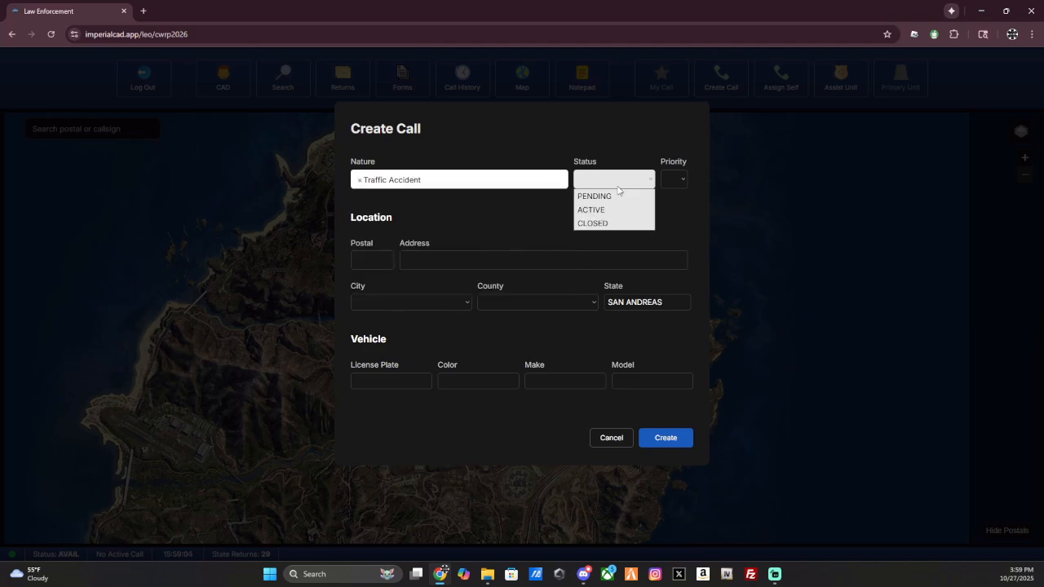
left_click(608, 213)
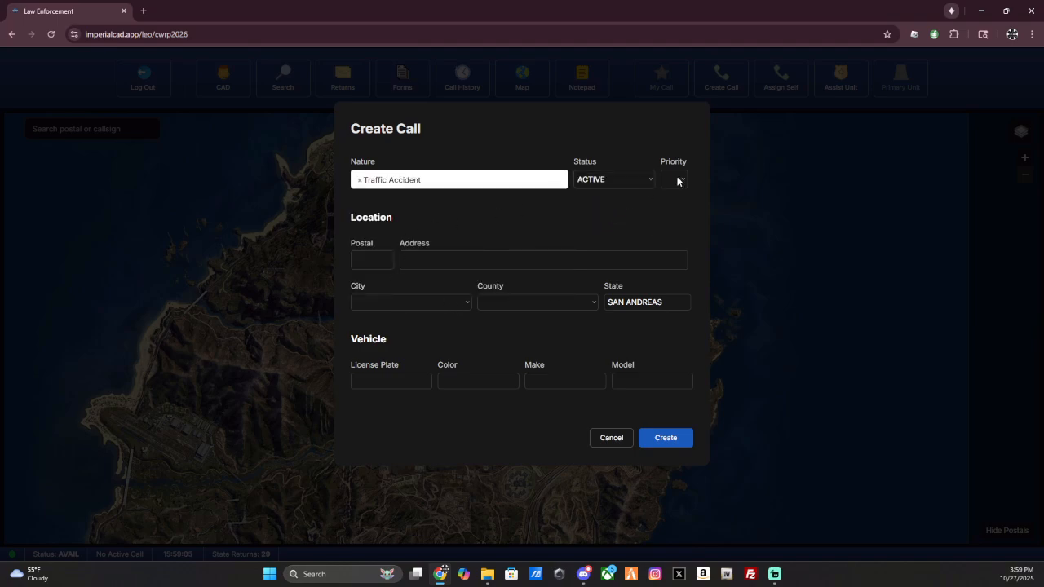
left_click(678, 179)
left_click(675, 197)
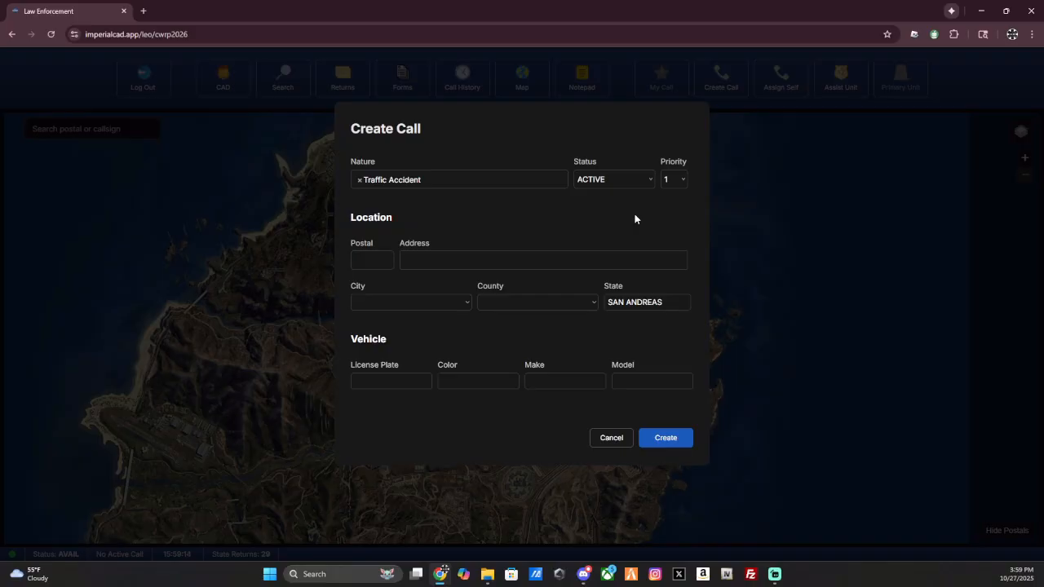
- Set the call's county to BLANE COUNTY and its city to SANDY SHORES, leaving postal and address empty, and create the call
left_click(379, 262)
left_click(443, 252)
key("Tab")
left_click(676, 439)
left_click(506, 303)
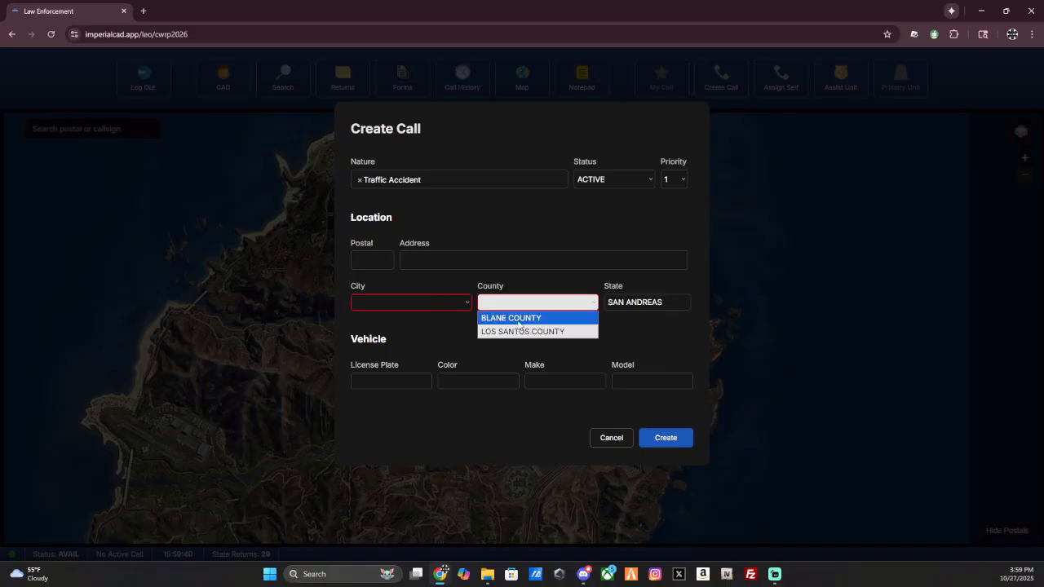
left_click(506, 317)
left_click(461, 302)
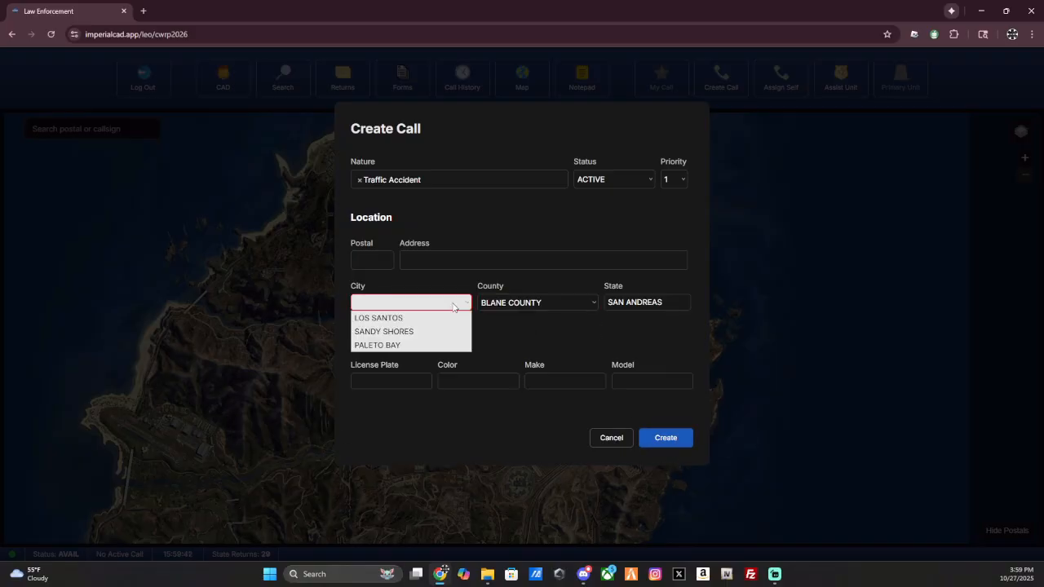
left_click(444, 327)
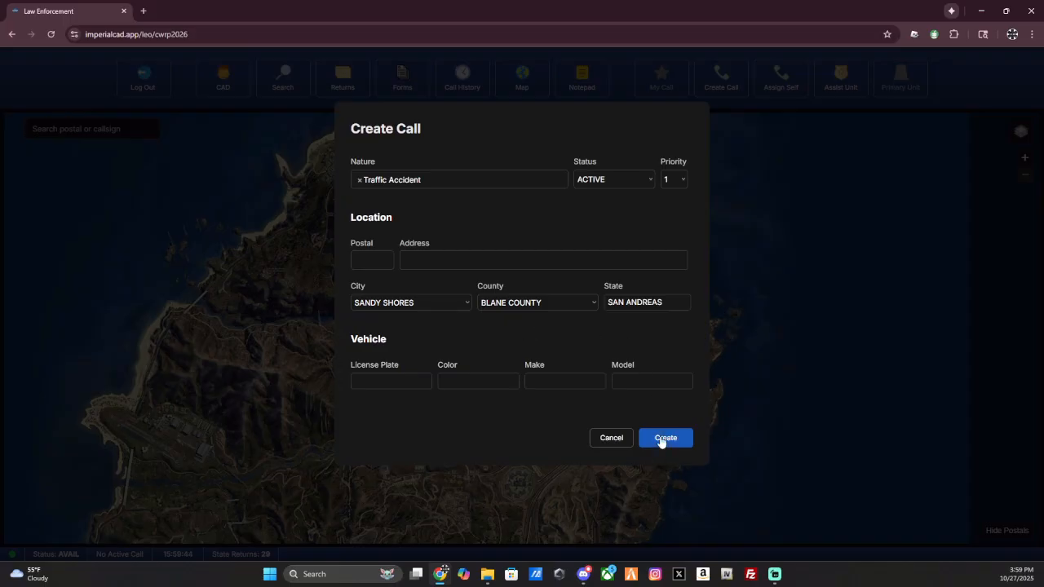
left_click(608, 438)
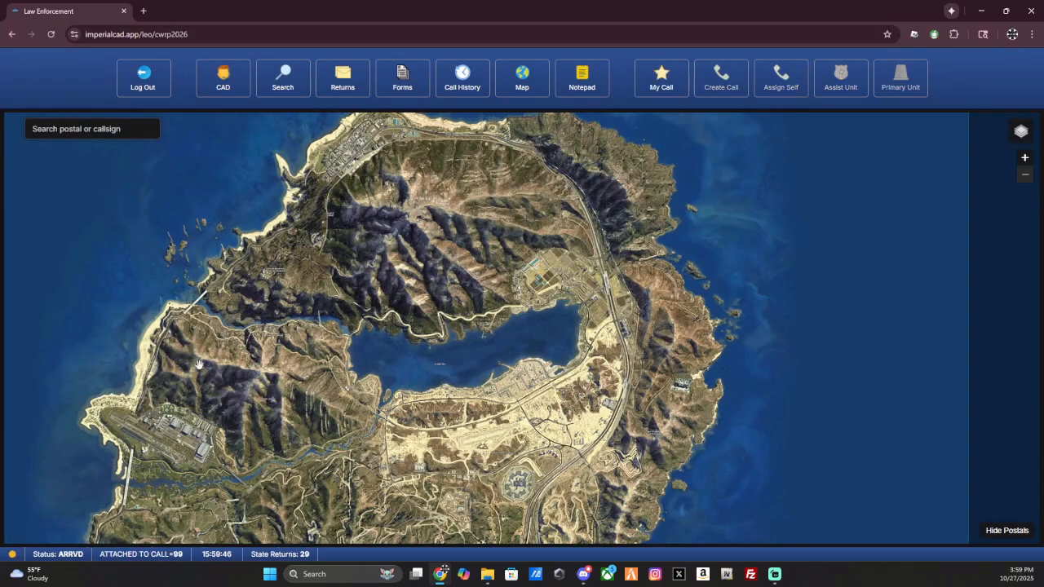
- Open the Traffic Accident call from the CAD call list, mark it complete and close the call
left_click(213, 82)
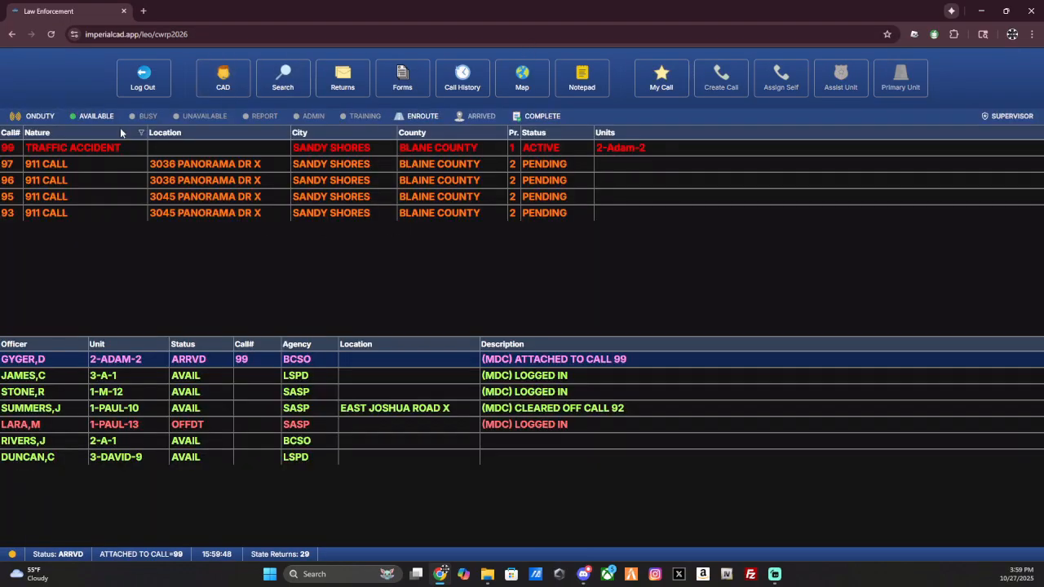
double_click(41, 152)
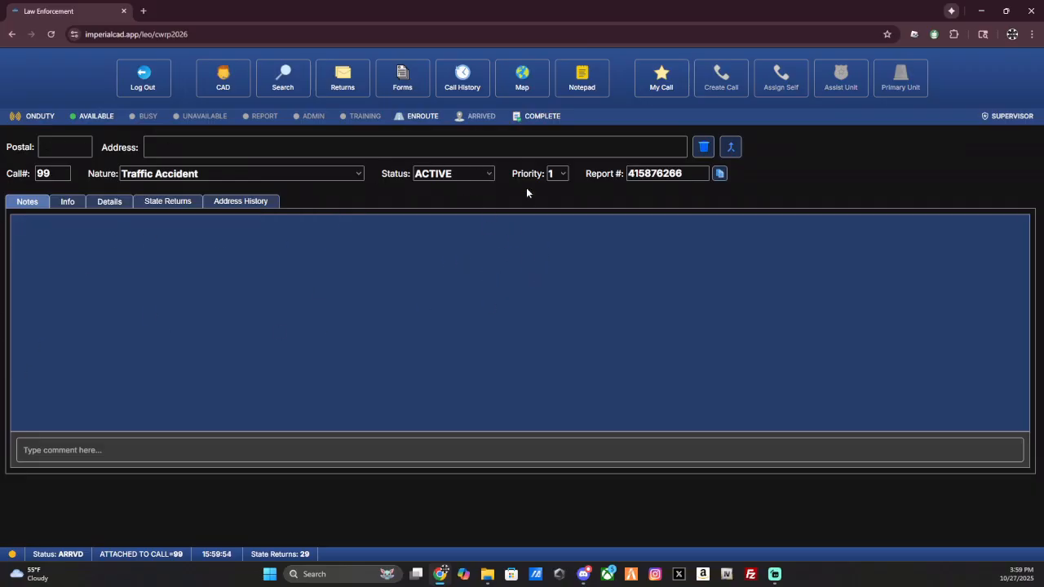
left_click(531, 119)
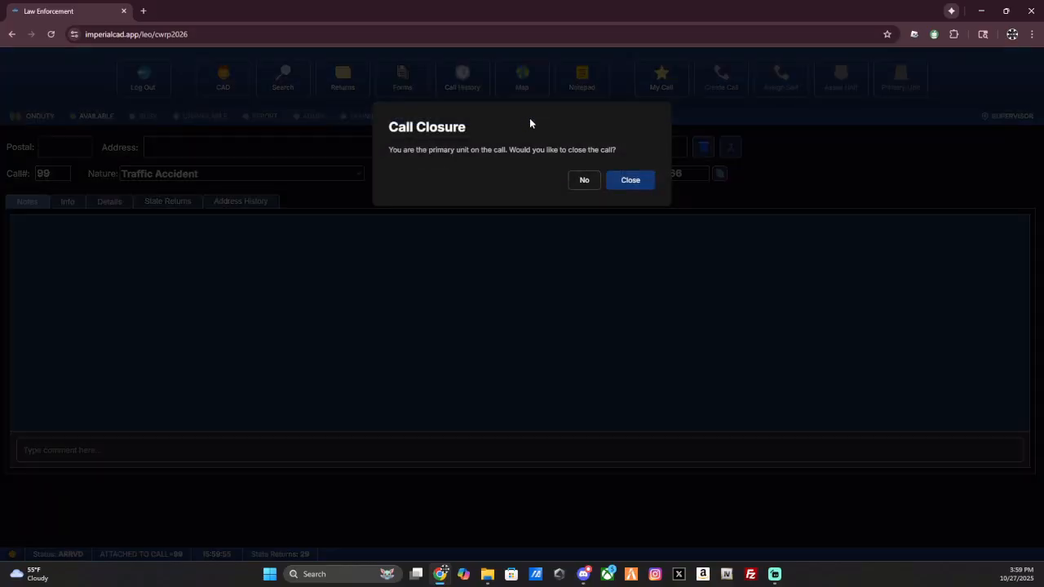
left_click(630, 182)
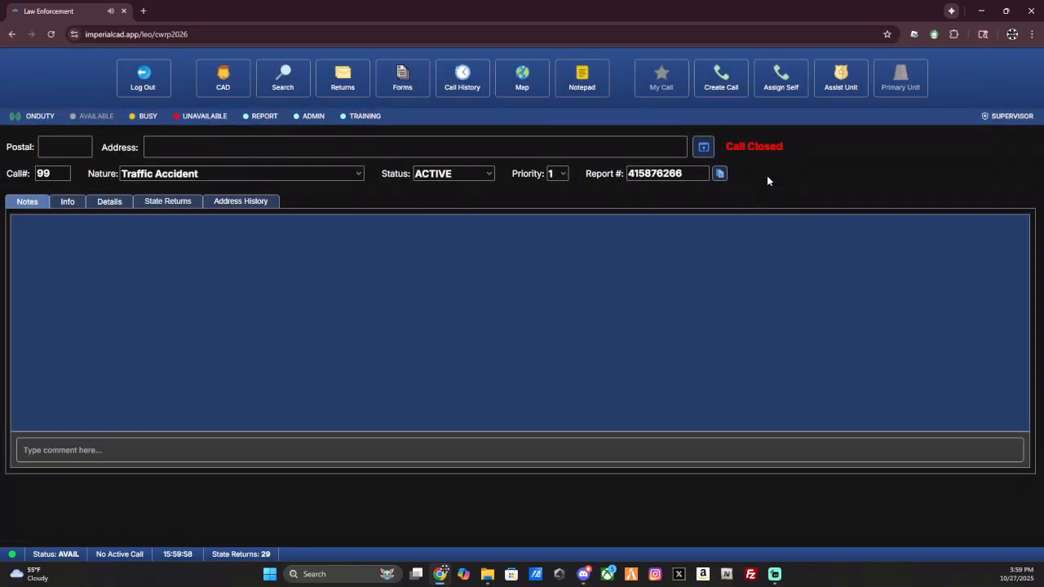
- Return to the CAD call list, view the Unit Assist options and leave without assisting a unit
left_click(216, 84)
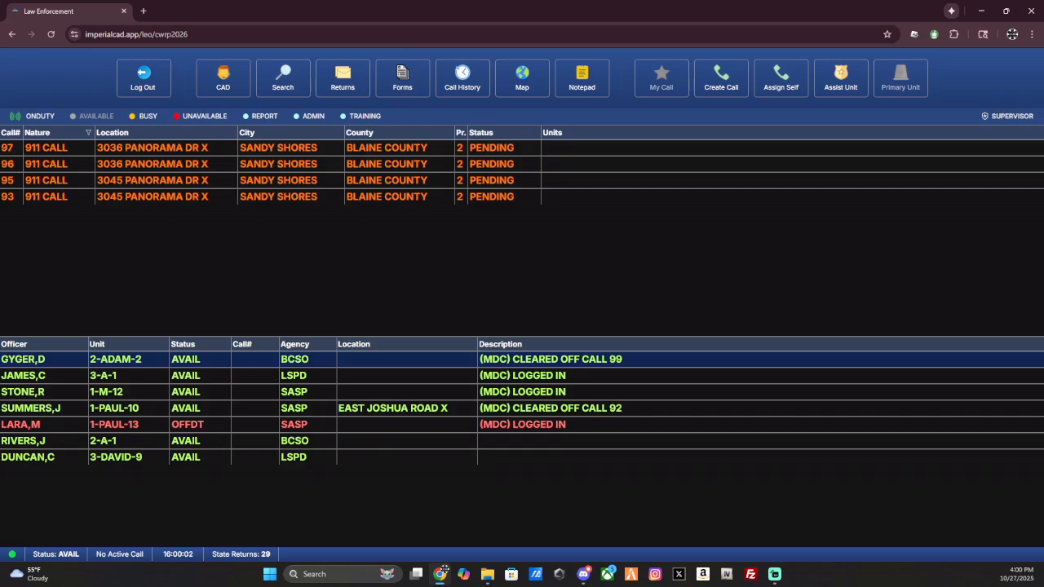
left_click(843, 85)
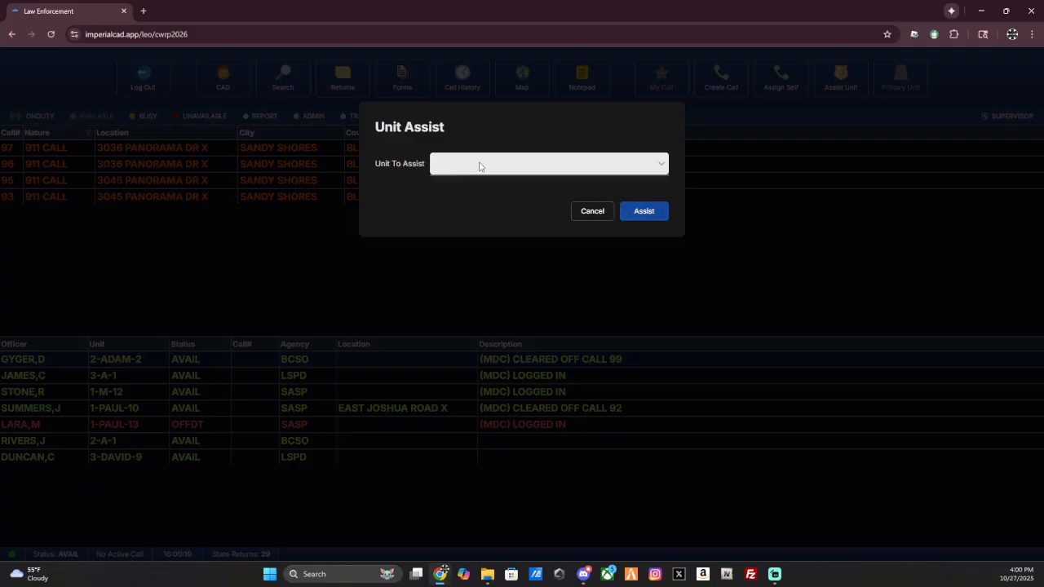
left_click(595, 212)
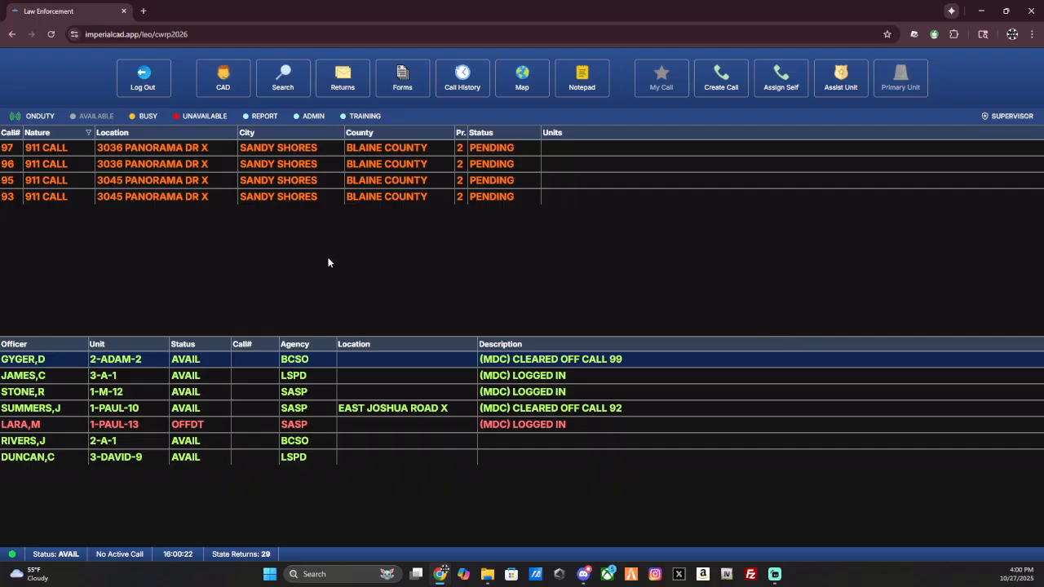
- Open the forms page, review the open citation, close it and look over the available form types
left_click(399, 90)
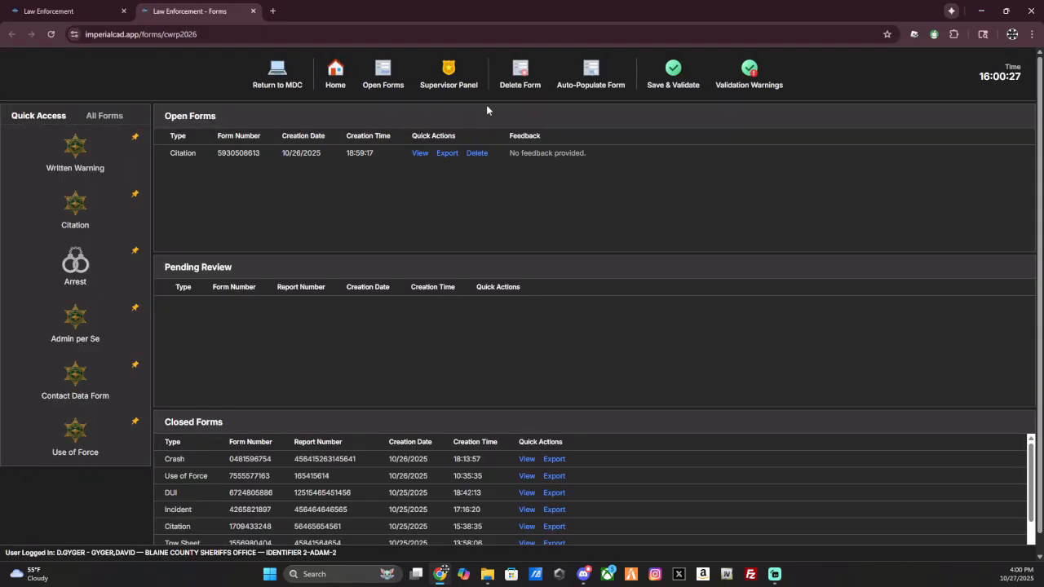
left_click(420, 153)
scroll(621, 220, "down", 3)
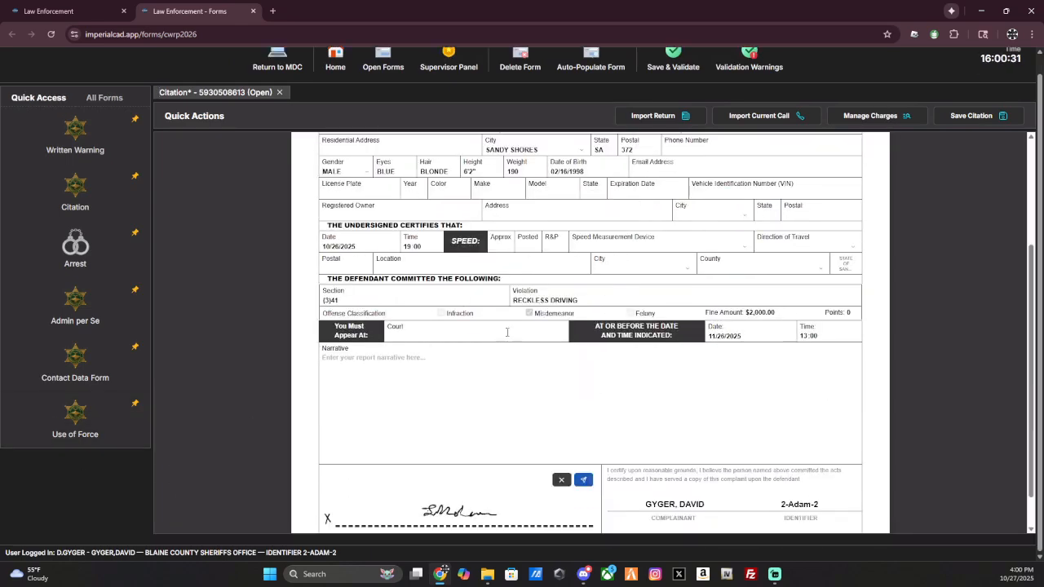
scroll(570, 234, "up", 3)
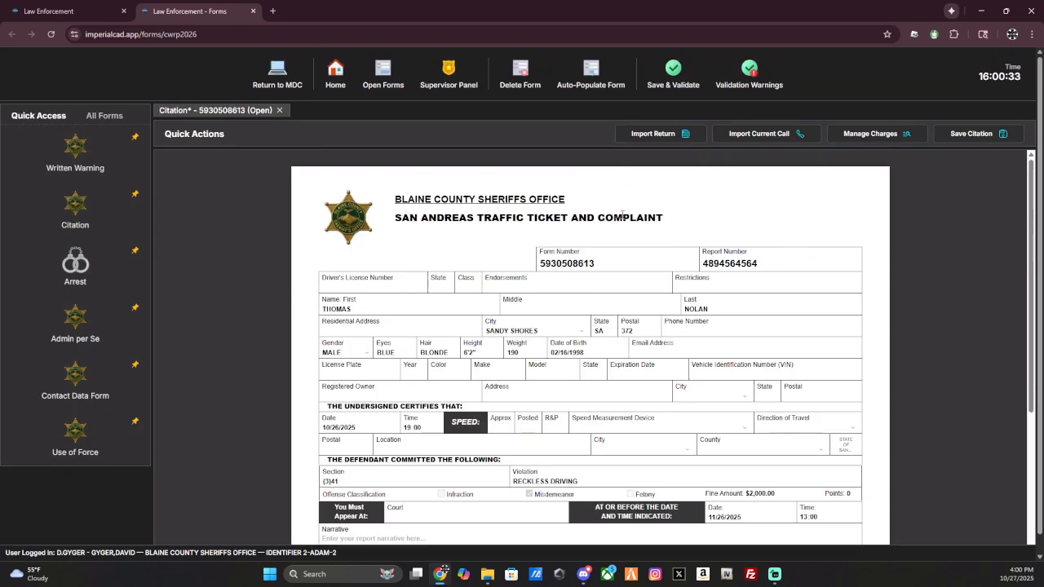
left_click(279, 110)
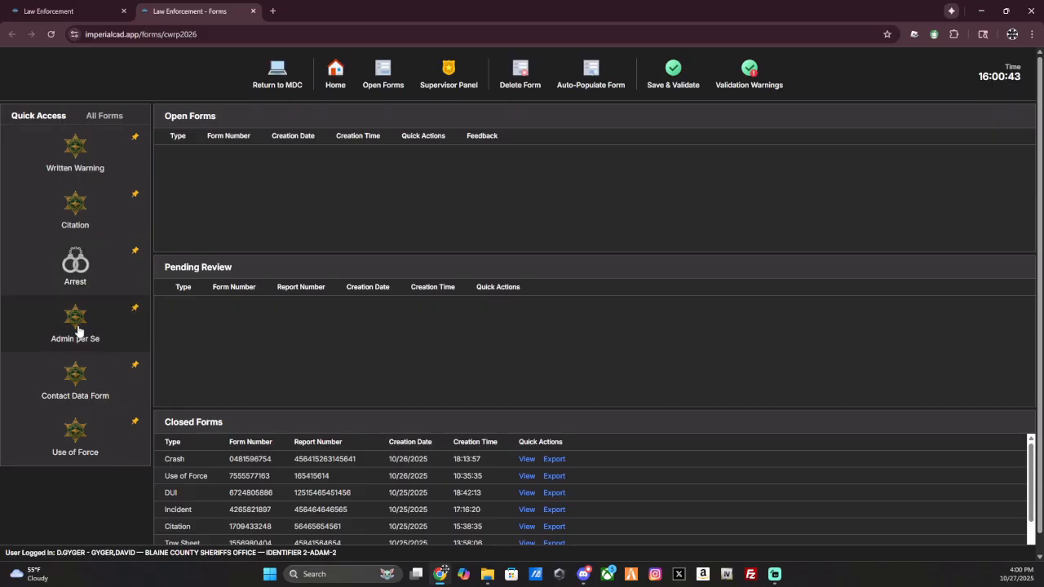
scroll(139, 402, "down", 1)
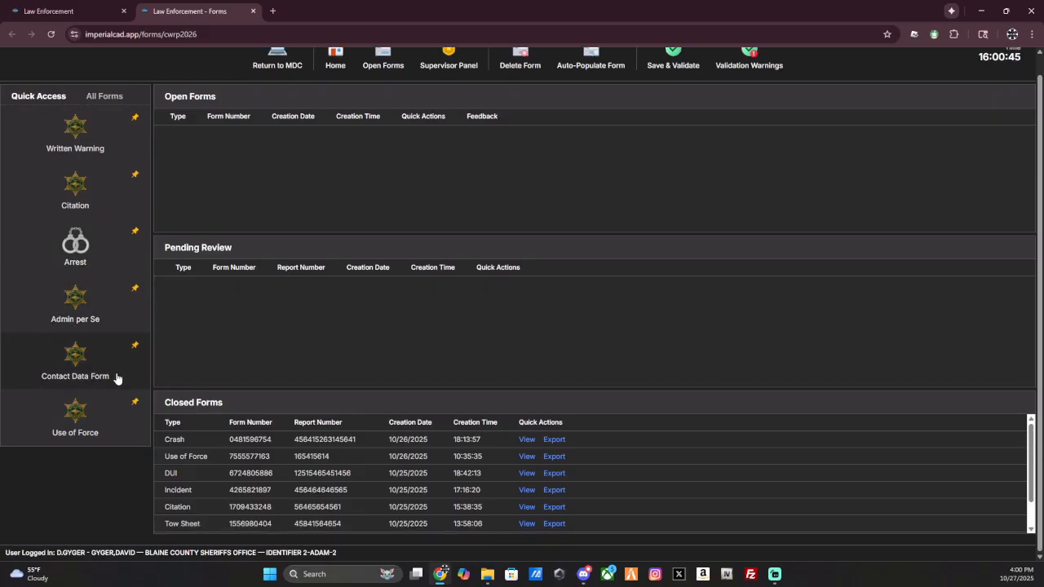
scroll(119, 441, "up", 1)
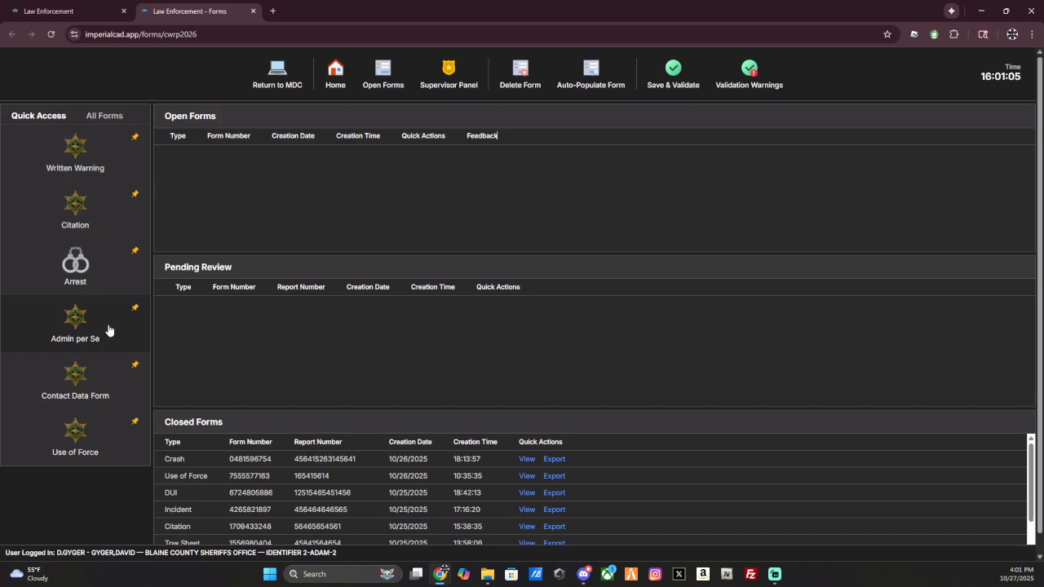
- Start a Contact Data form and import the DMV driver return dated 15:53:23 10/27/2025 as the subject
left_click(92, 385)
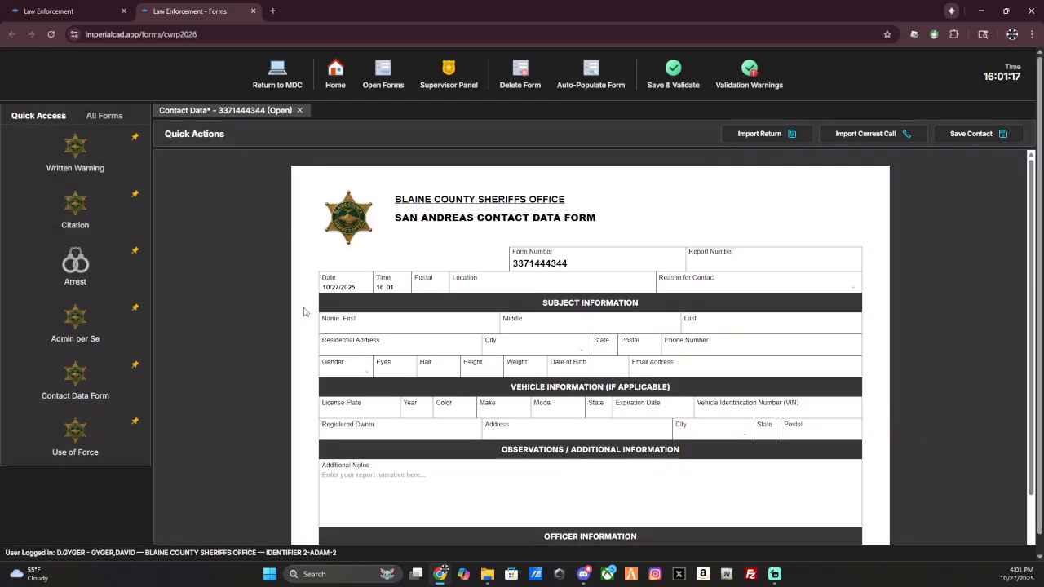
scroll(678, 200, "down", 1)
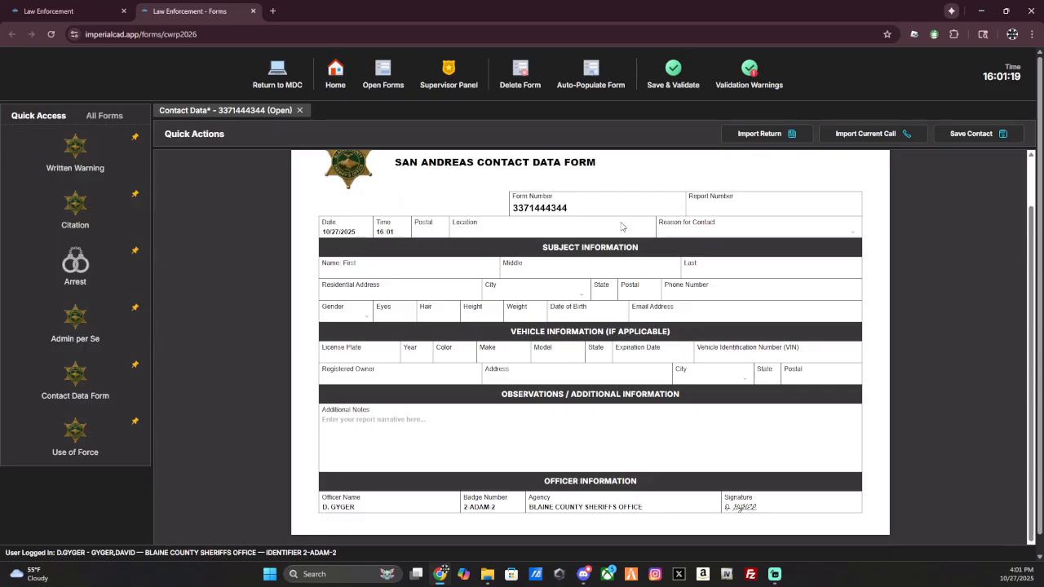
left_click(765, 132)
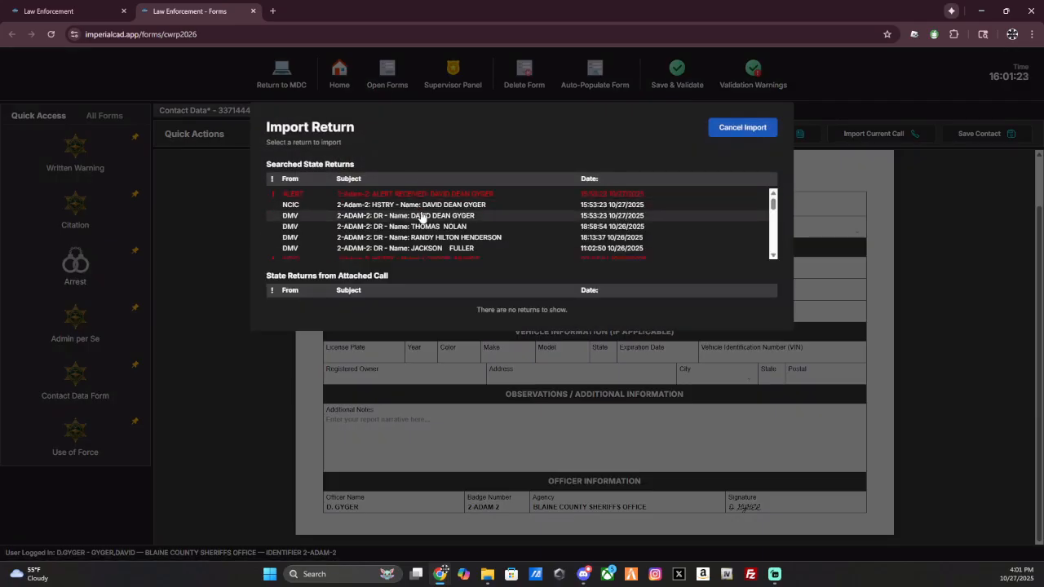
left_click(421, 216)
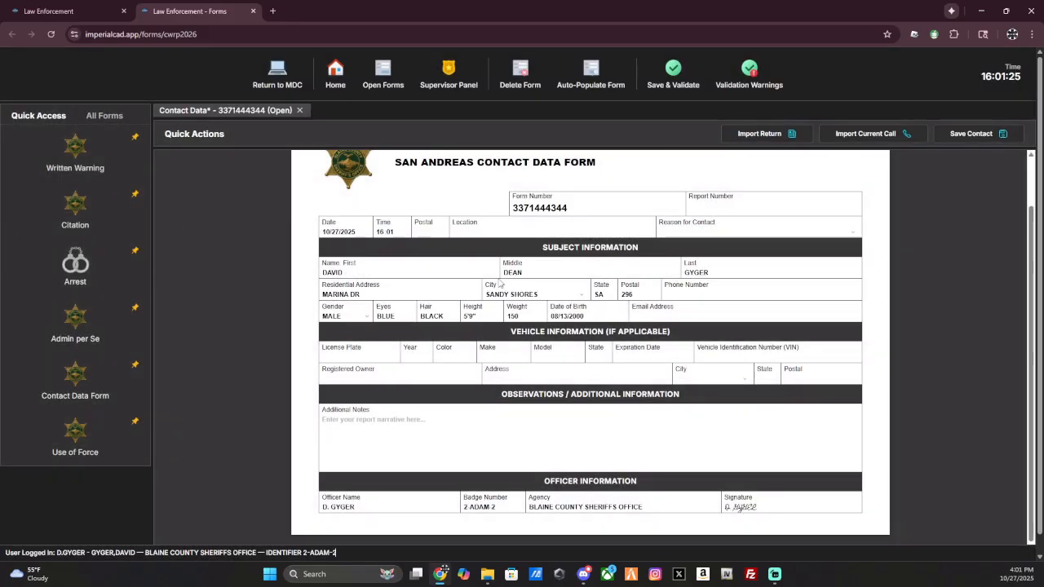
scroll(416, 530, "down", 1)
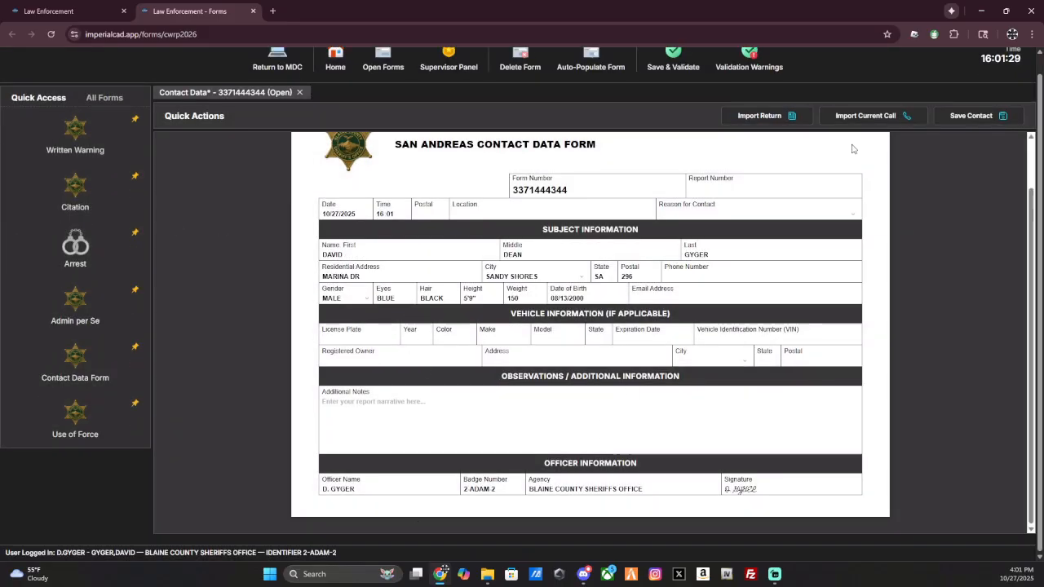
left_click(758, 115)
scroll(384, 234, "down", 3)
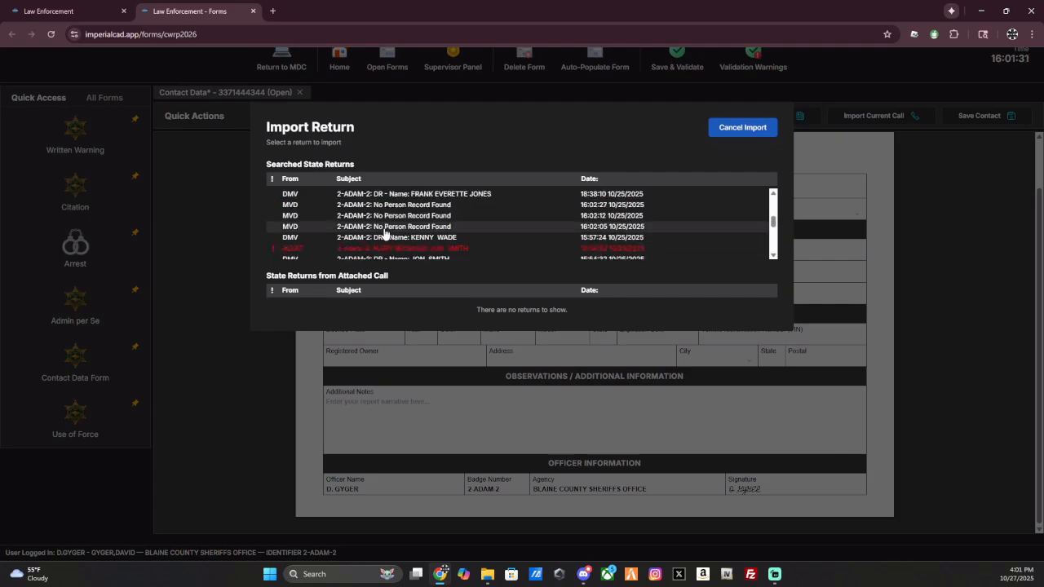
scroll(413, 233, "up", 5)
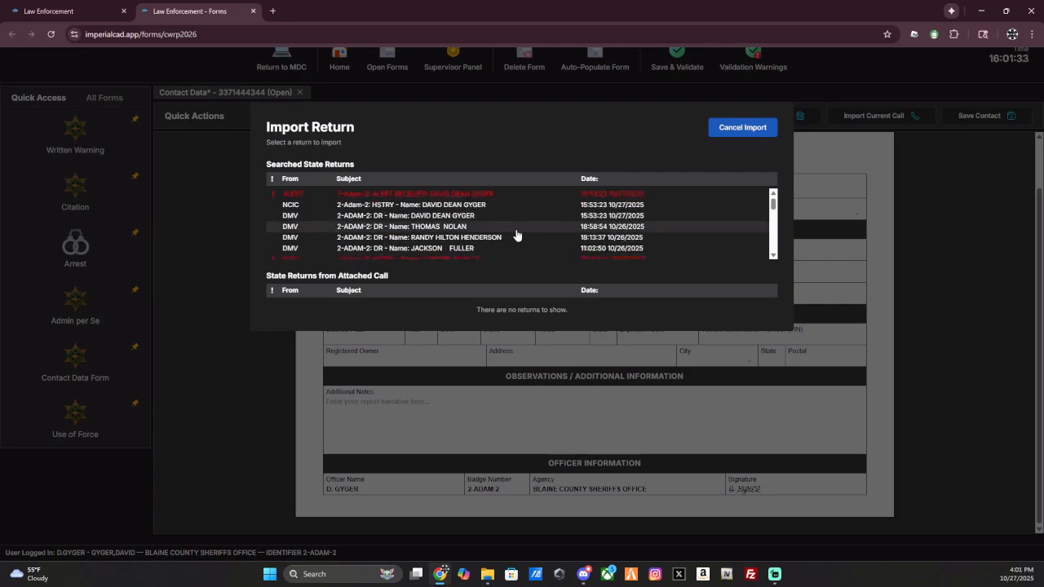
scroll(440, 212, "down", 5)
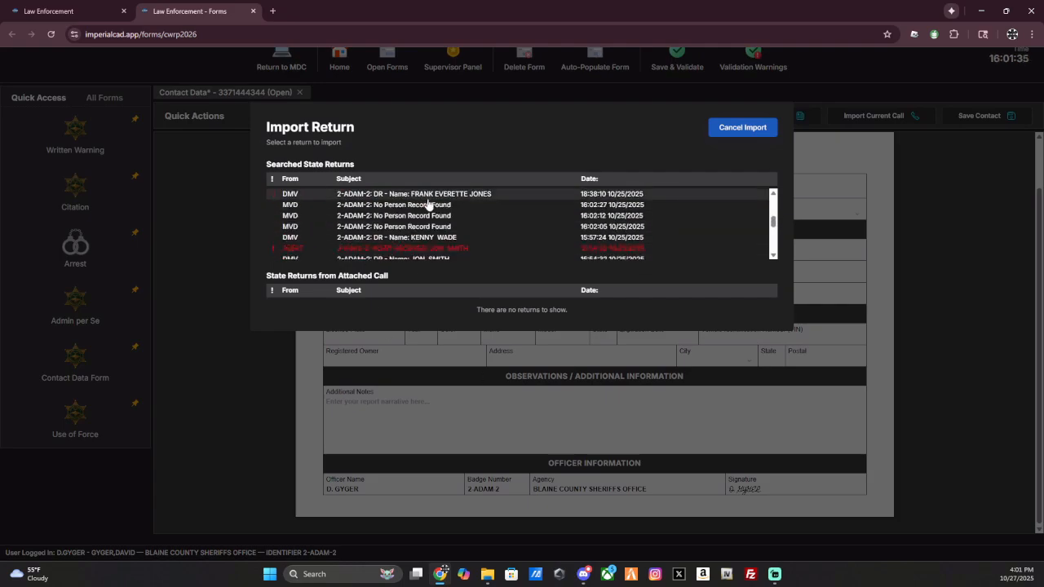
scroll(428, 204, "down", 5)
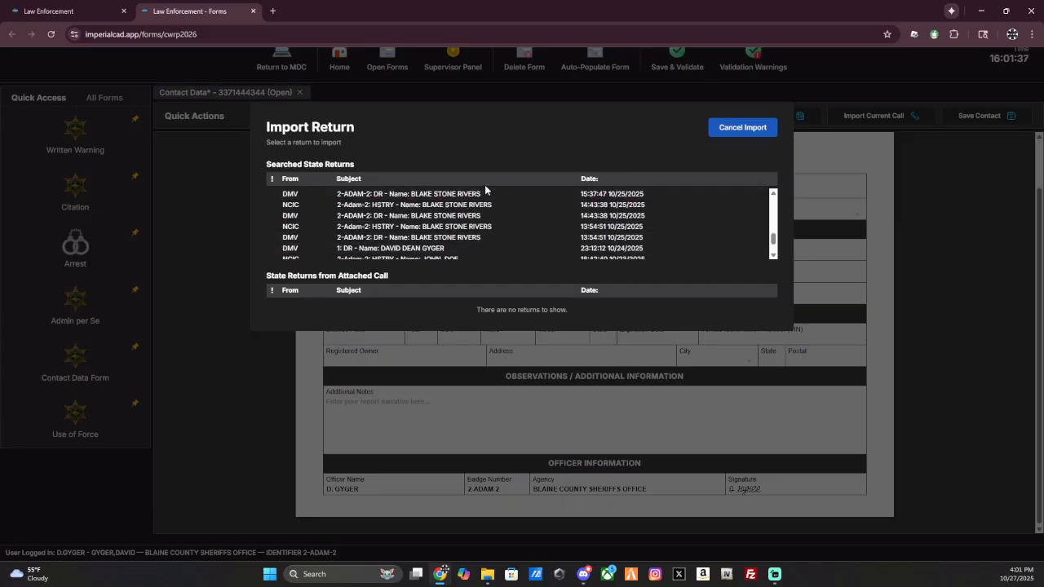
scroll(488, 204, "down", 3)
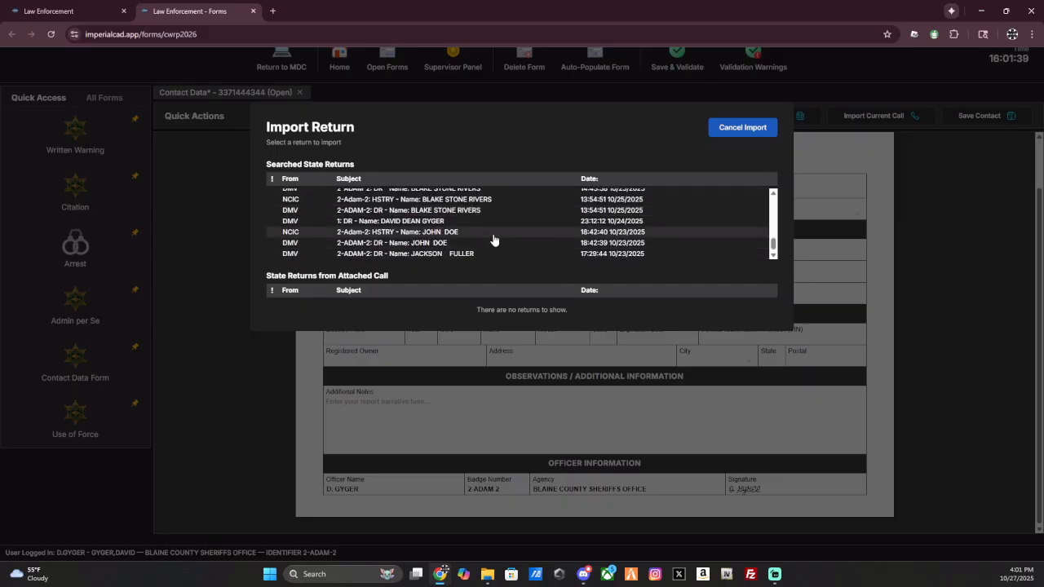
scroll(494, 239, "up", 4)
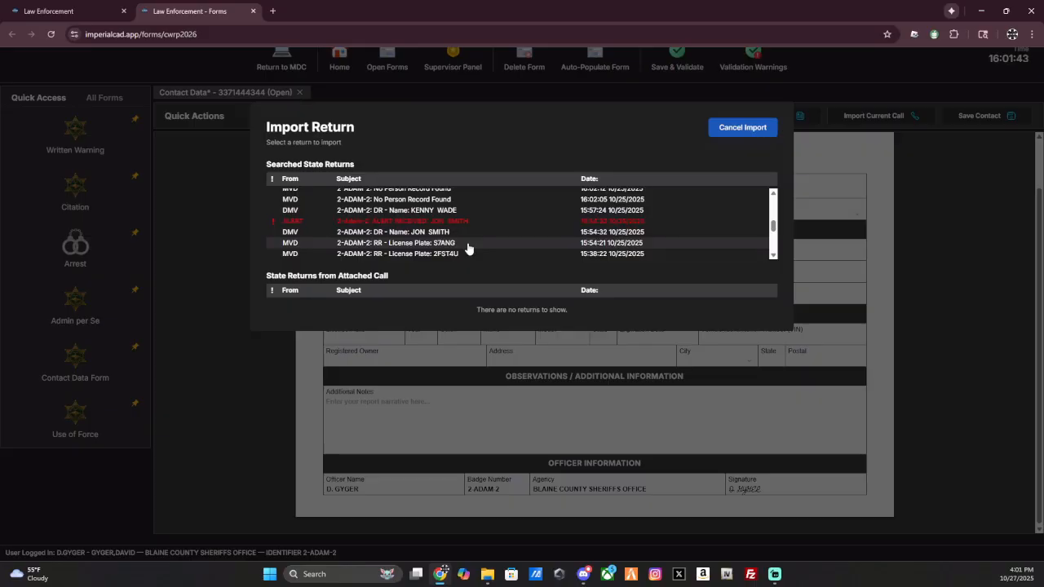
left_click(469, 243)
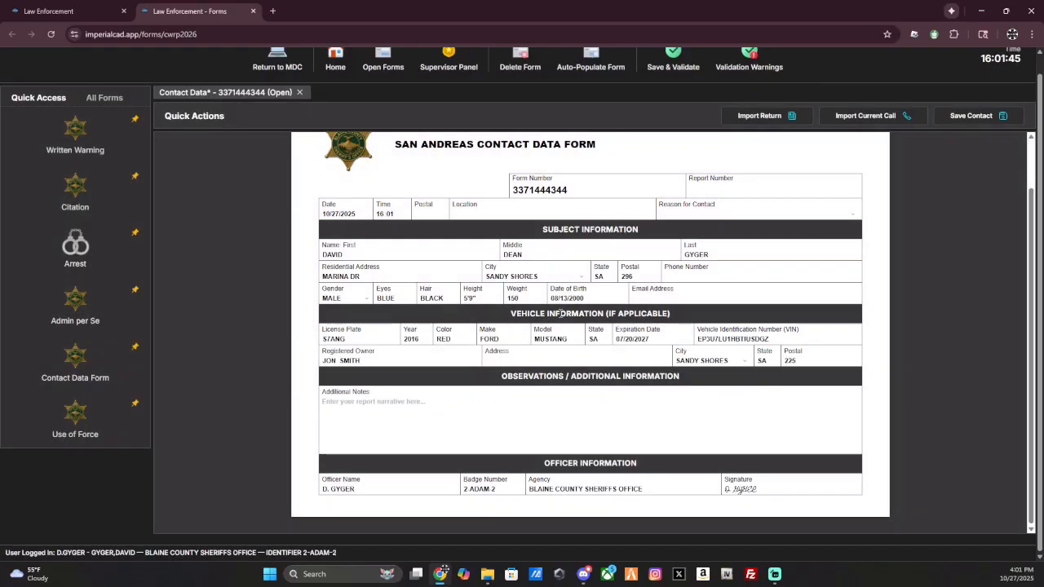
left_click(410, 431)
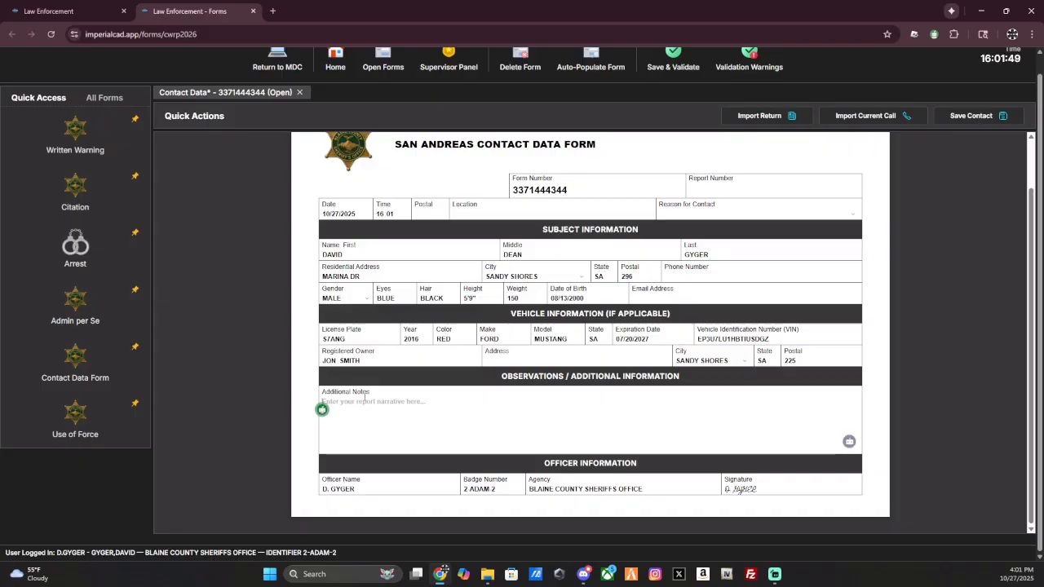
left_click(789, 187)
type("456454521465345")
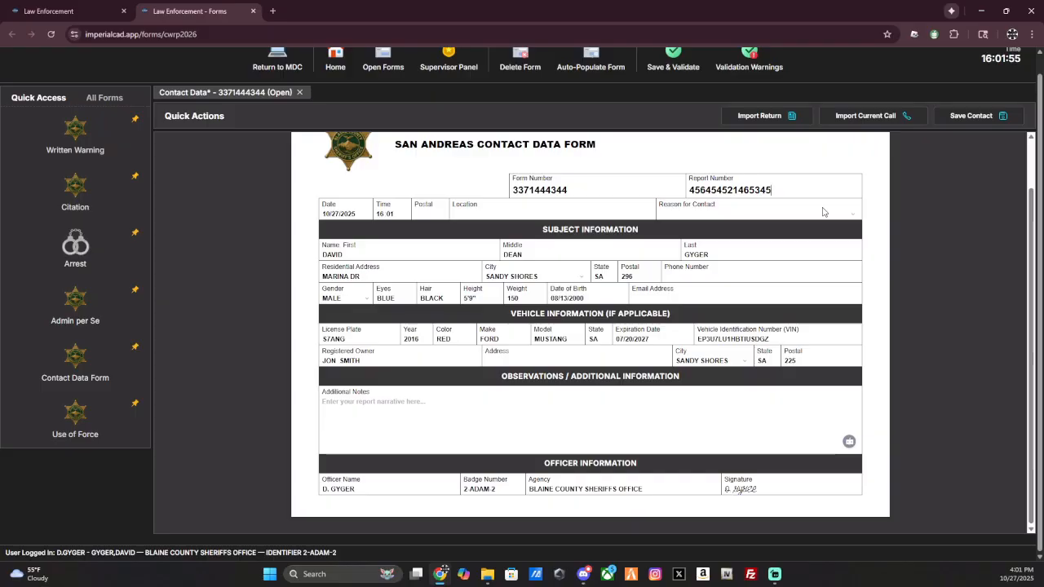
left_click(811, 217)
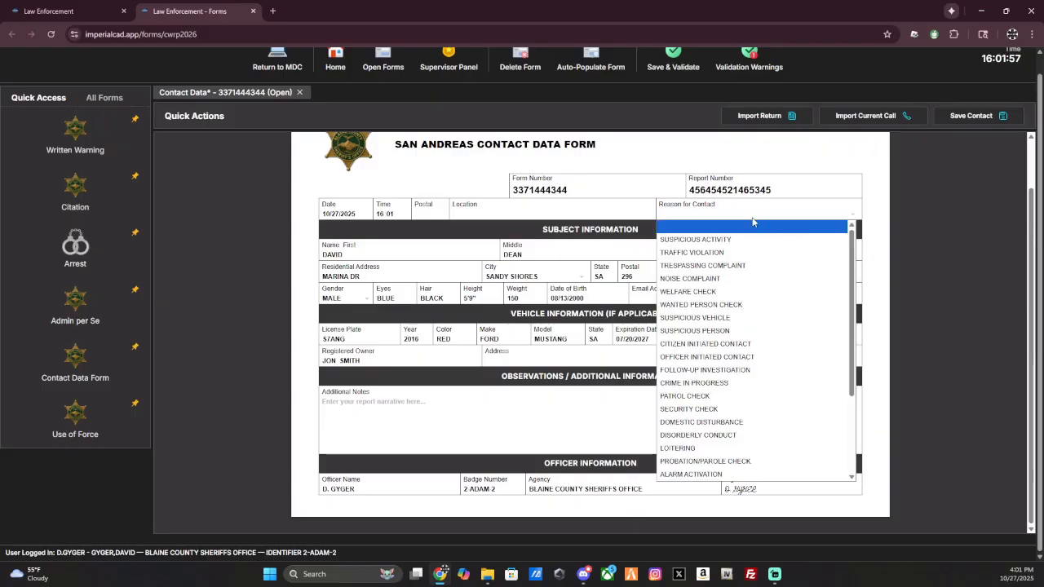
left_click(732, 253)
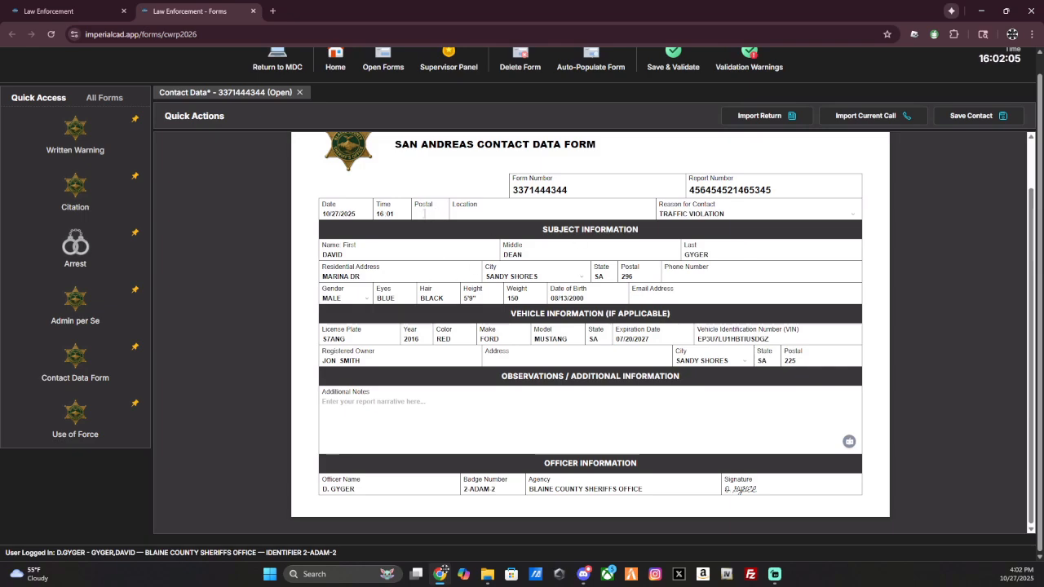
- Save the contact form without entering a postal, location or additional notes
left_click(424, 214)
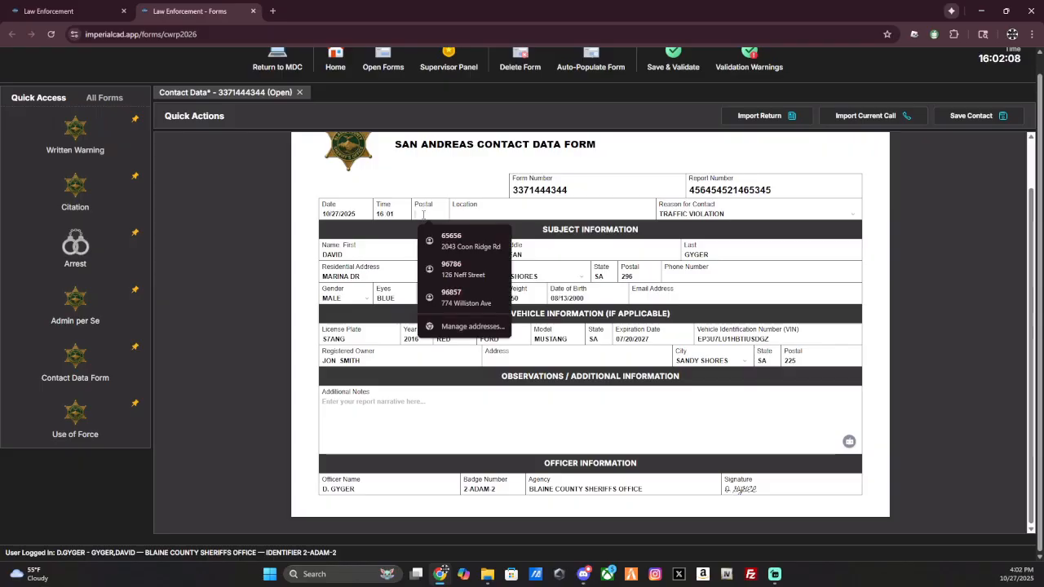
left_click(516, 213)
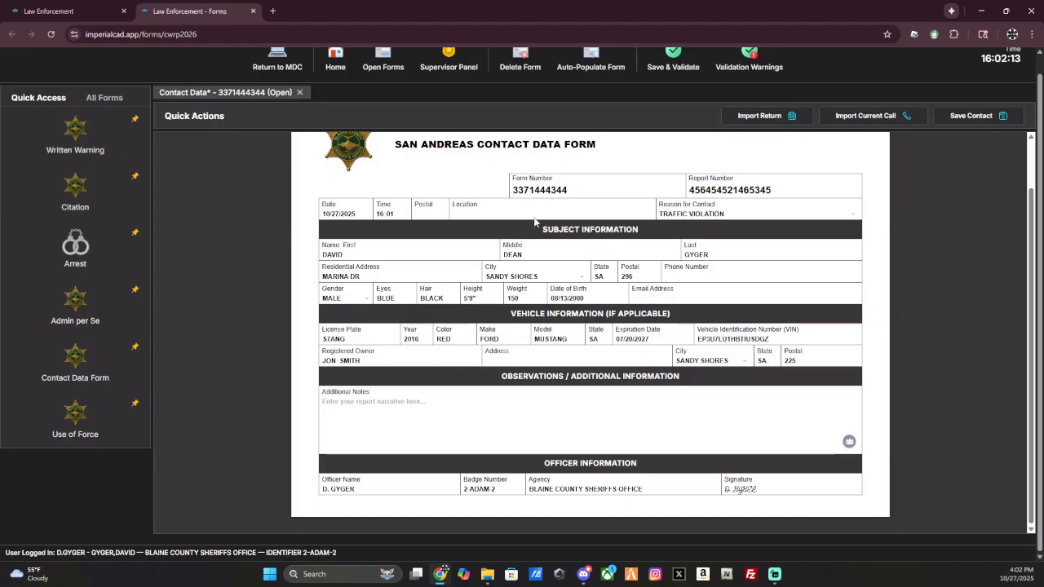
left_click(426, 428)
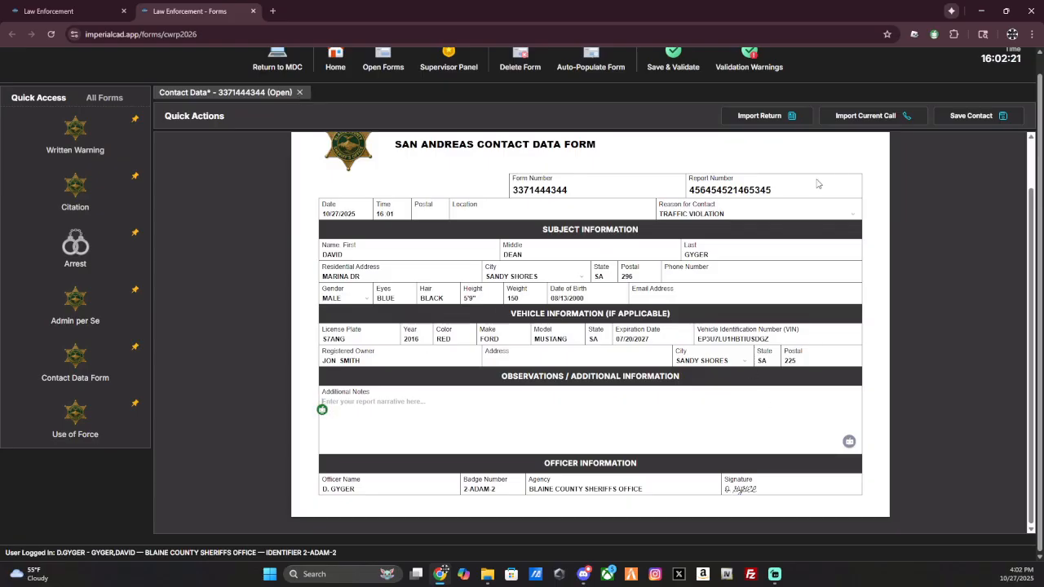
left_click(971, 115)
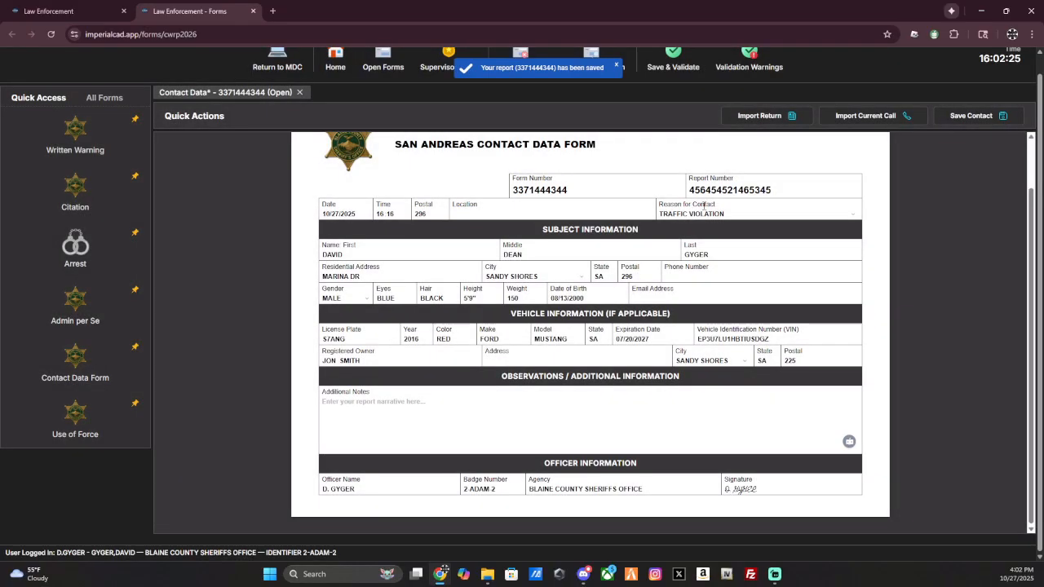
- Save and validate the contact form and review each validation warning
left_click(675, 70)
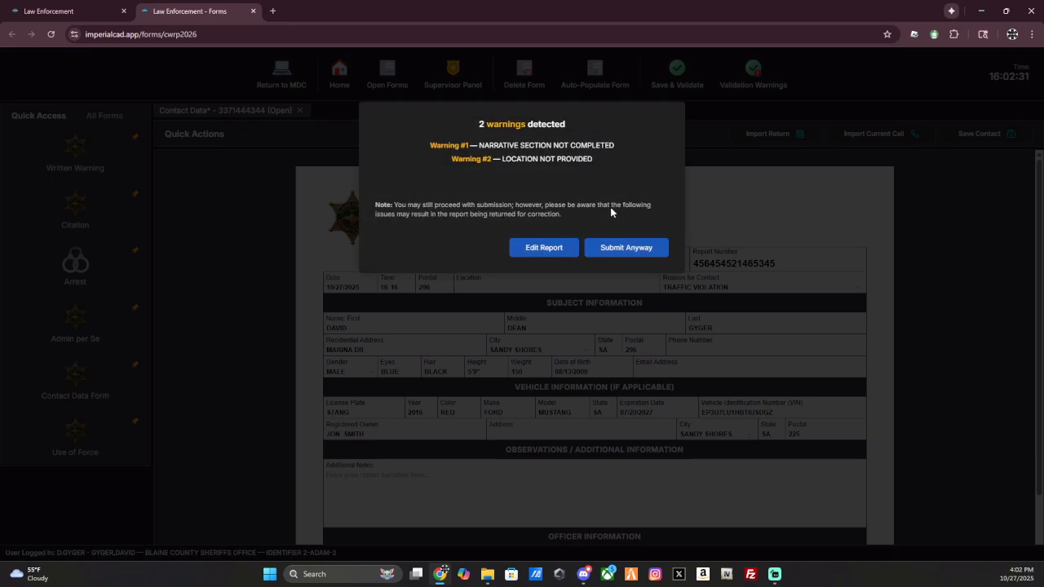
left_click_drag(429, 147, 609, 143)
left_click(541, 158)
left_click_drag(498, 161, 587, 158)
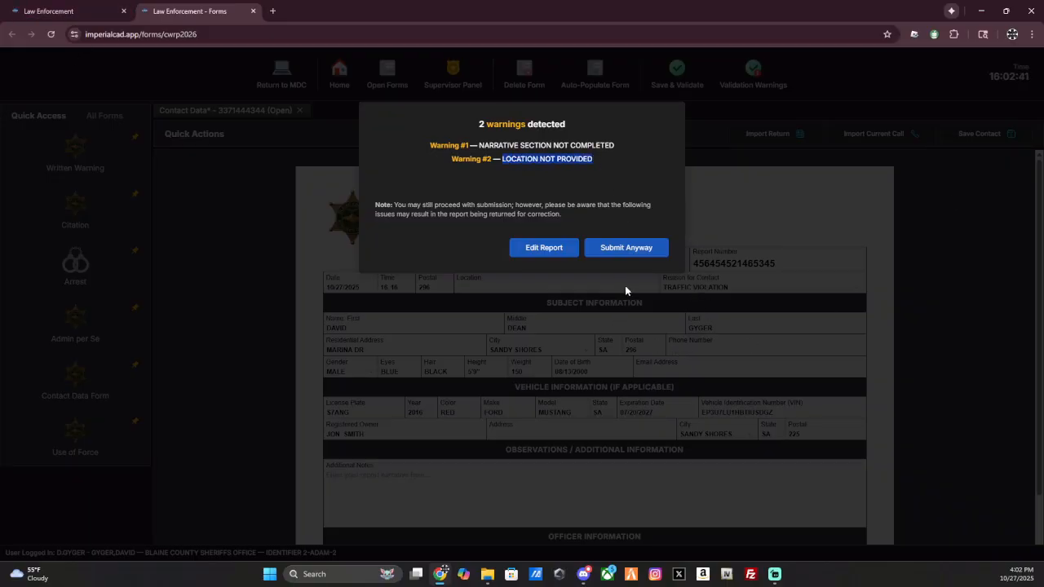
- Return from the validation warnings to editing the contact form, look over its notes and officer sections, and close the form without submitting it
left_click(539, 249)
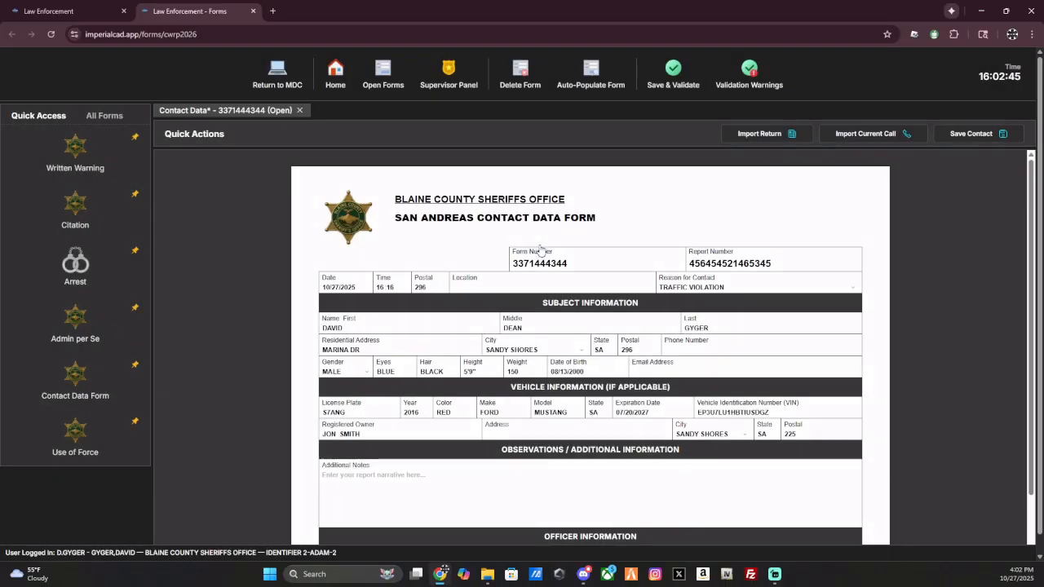
scroll(489, 236, "down", 1)
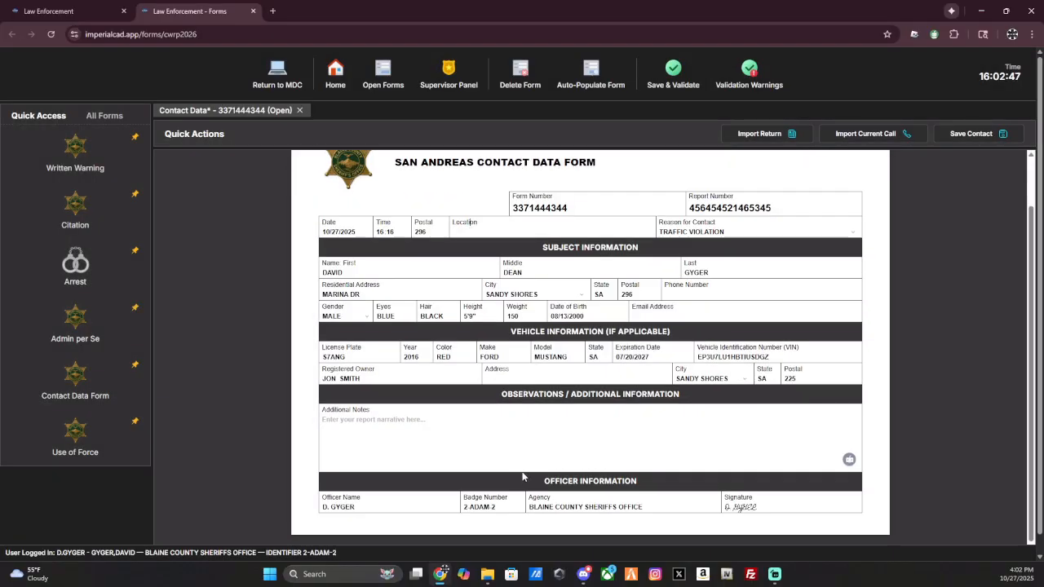
scroll(530, 457, "down", 1)
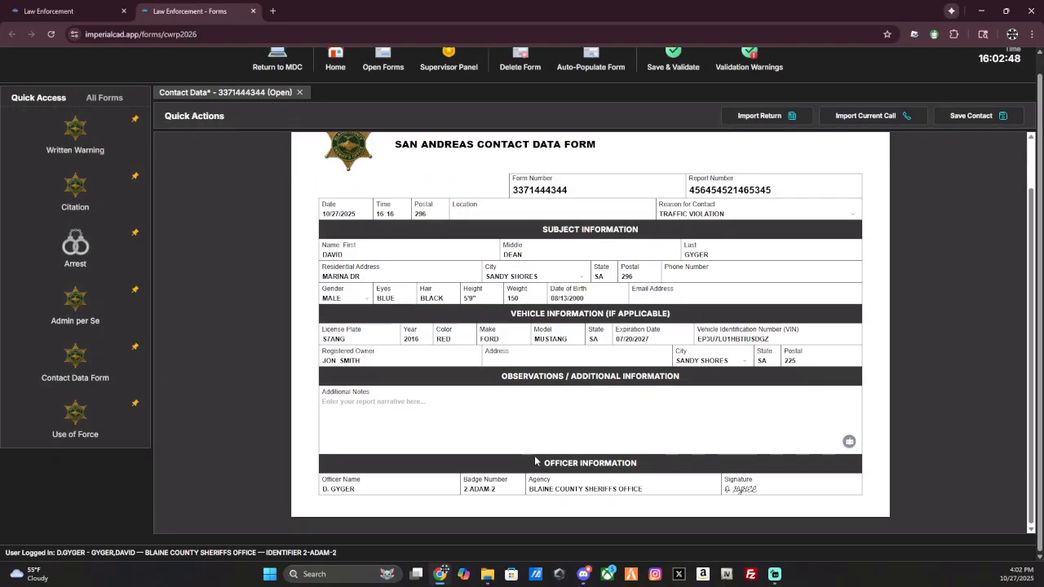
left_click(401, 412)
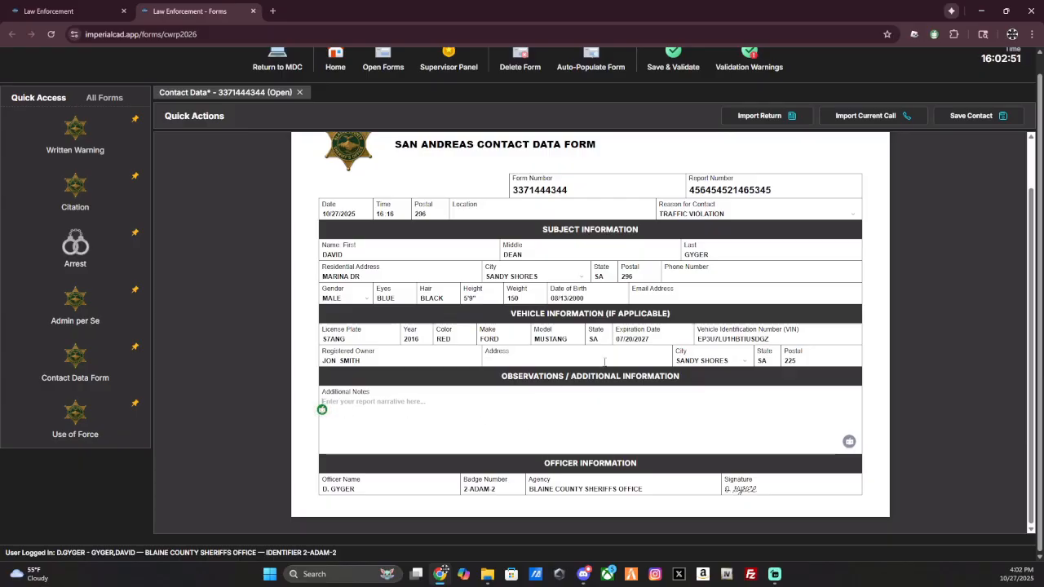
scroll(565, 315, "up", 1)
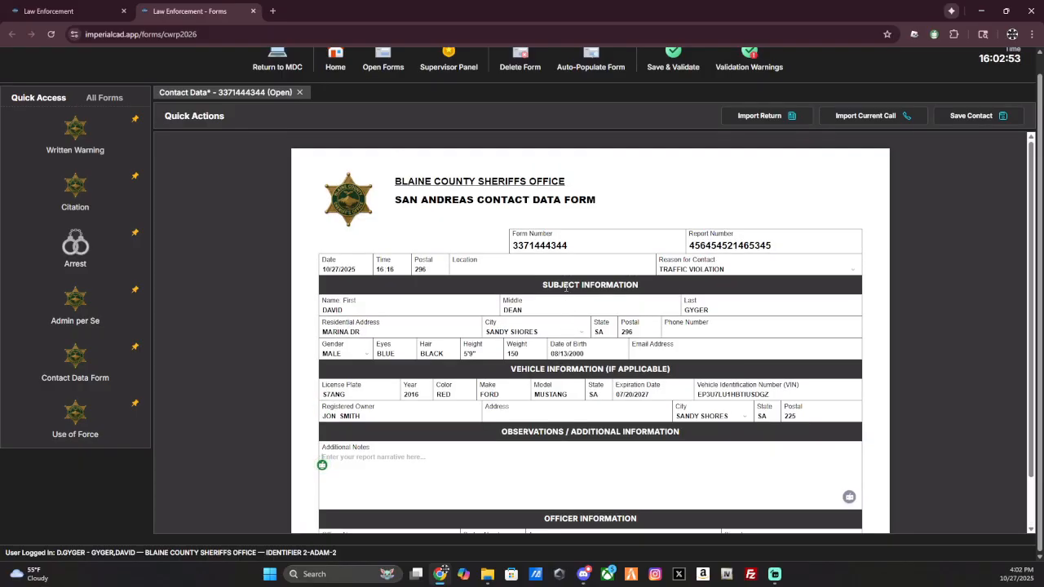
scroll(565, 287, "up", 1)
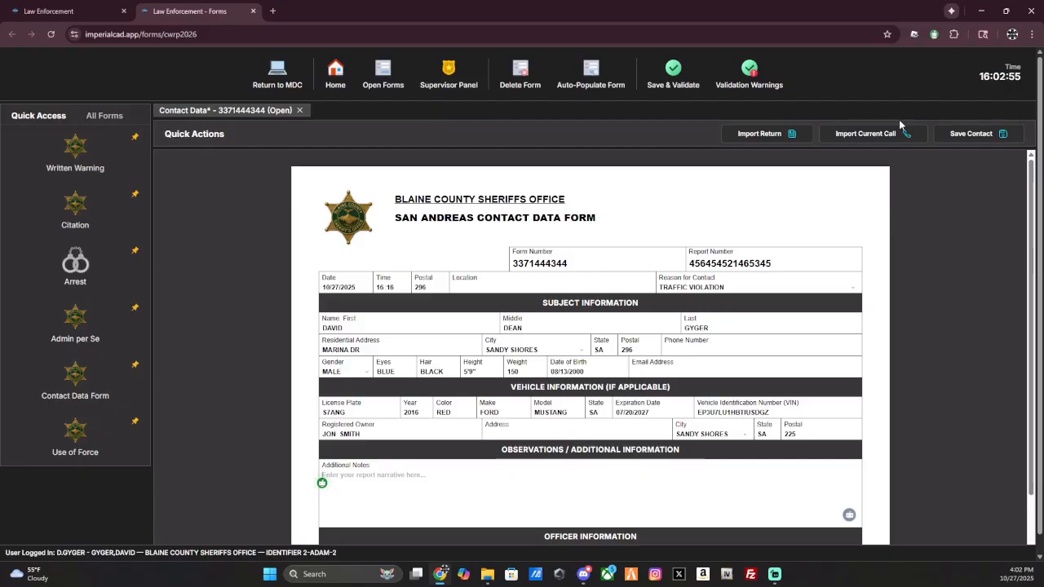
left_click(299, 111)
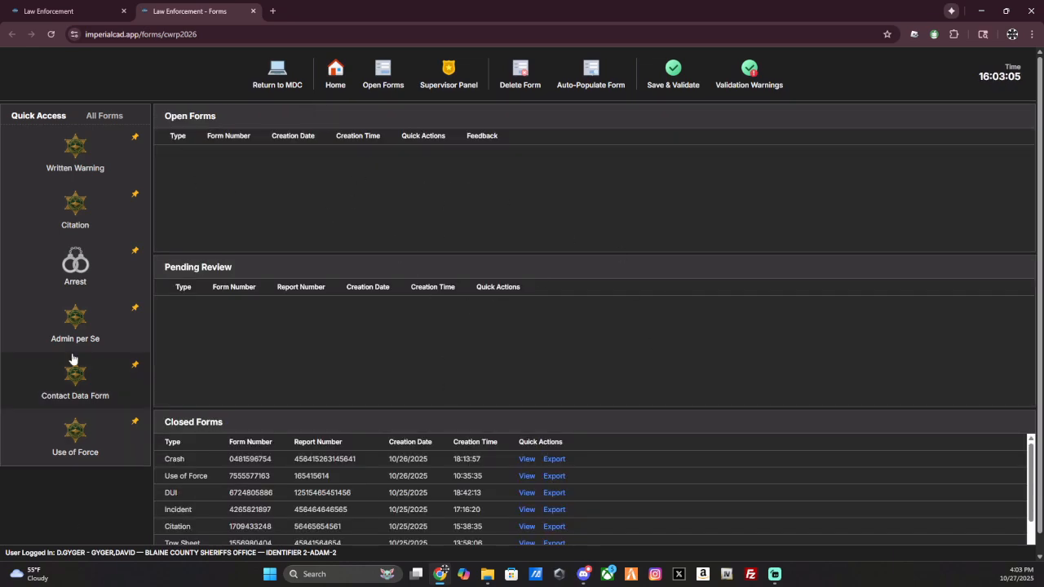
- Start an Admin per Se form and look through its driver information, probable cause, summary of arrest and implied consent sections
left_click(82, 326)
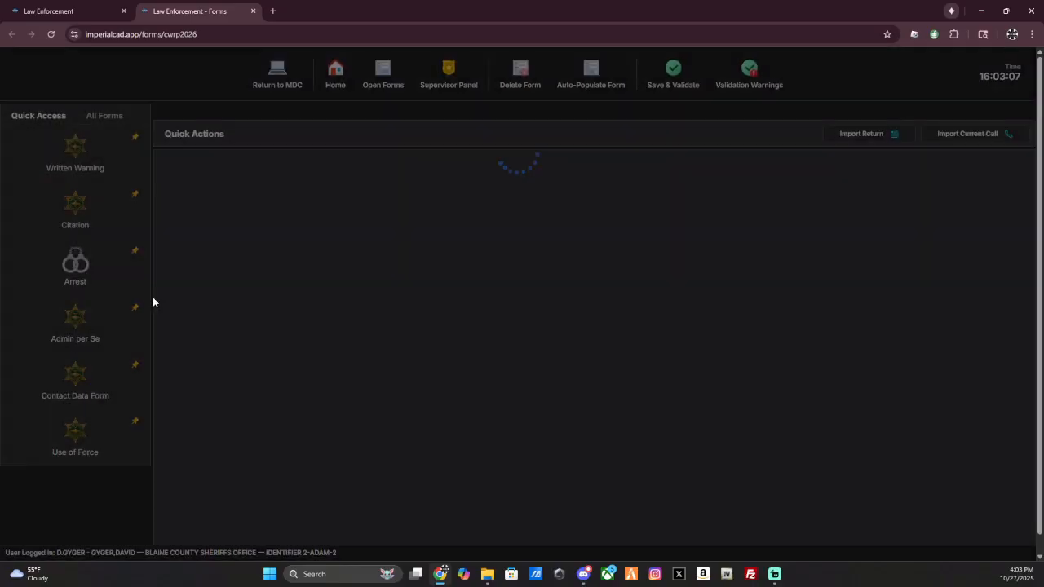
scroll(578, 247, "down", 2)
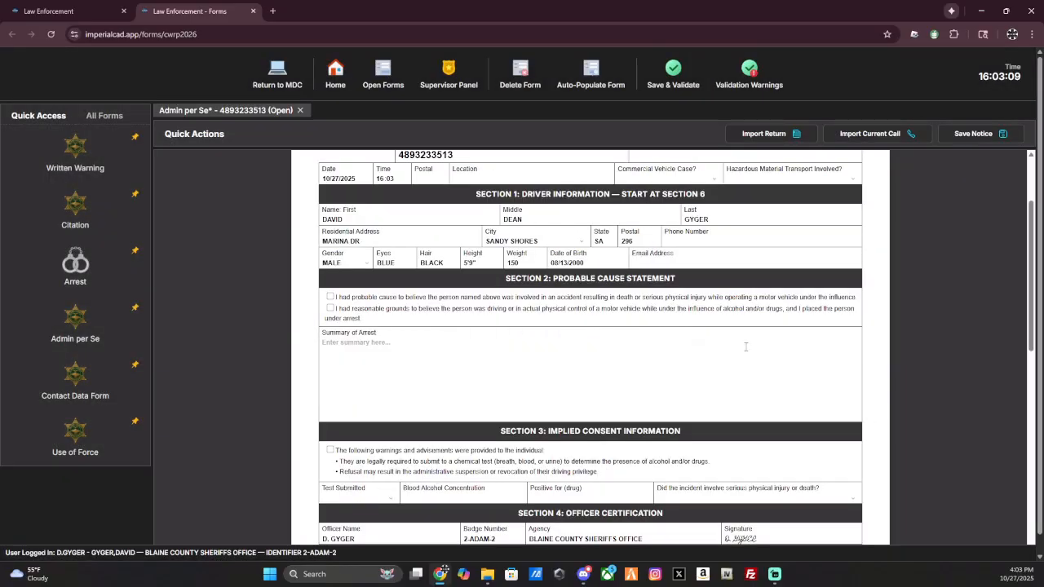
scroll(559, 324, "up", 2)
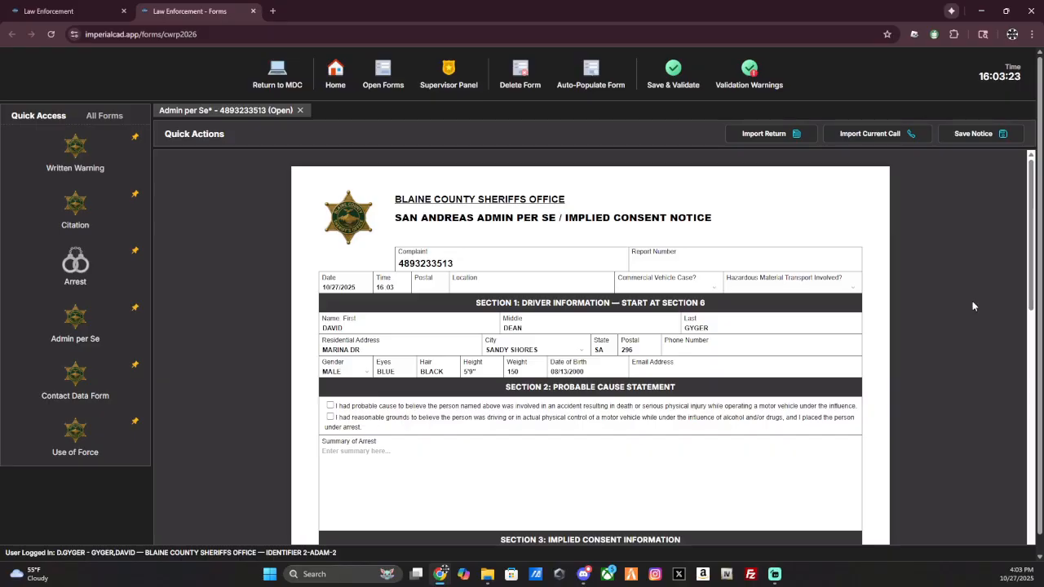
scroll(801, 385, "down", 2)
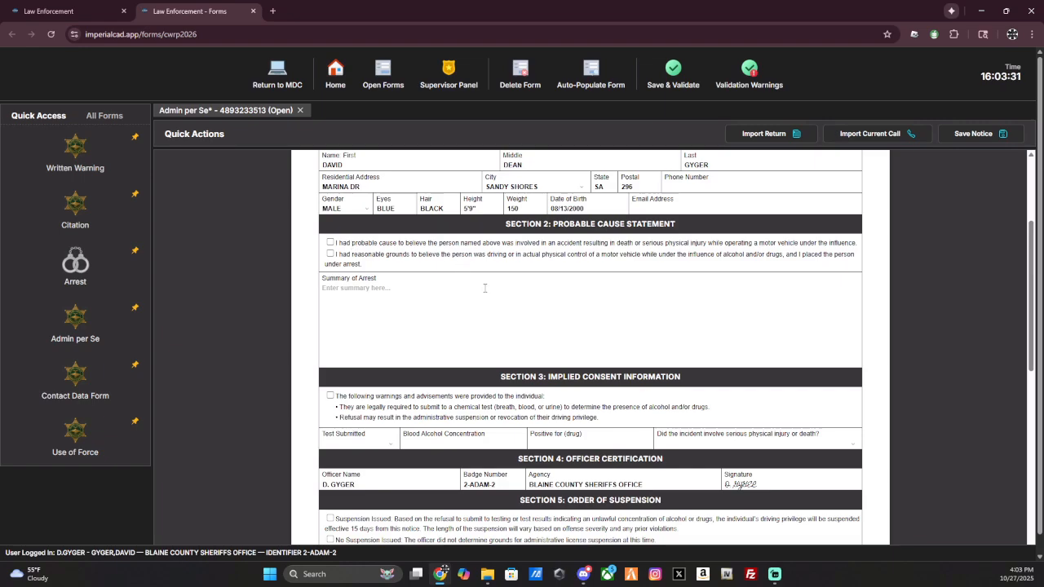
left_click(338, 296)
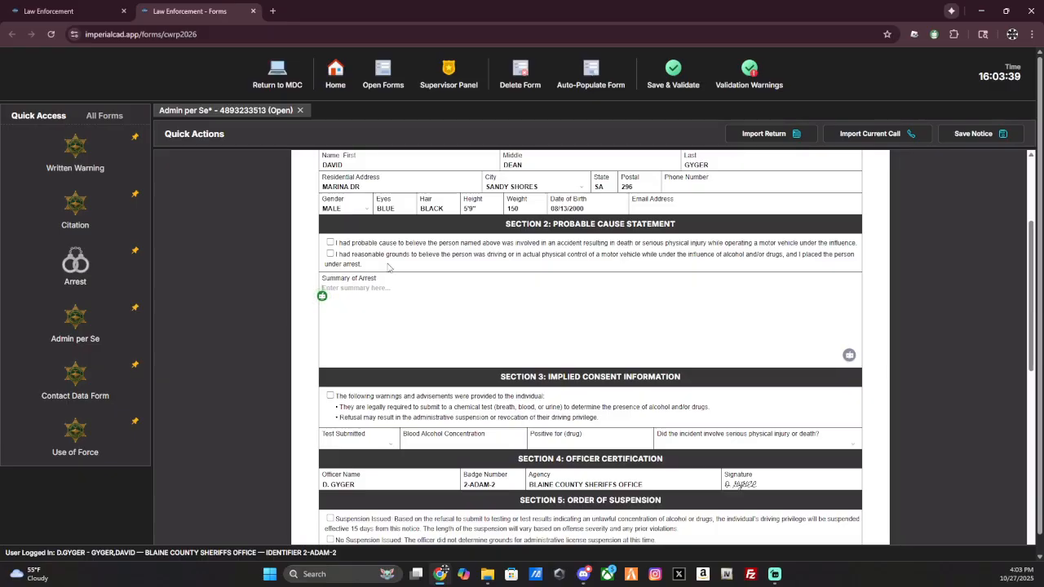
scroll(389, 267, "down", 2)
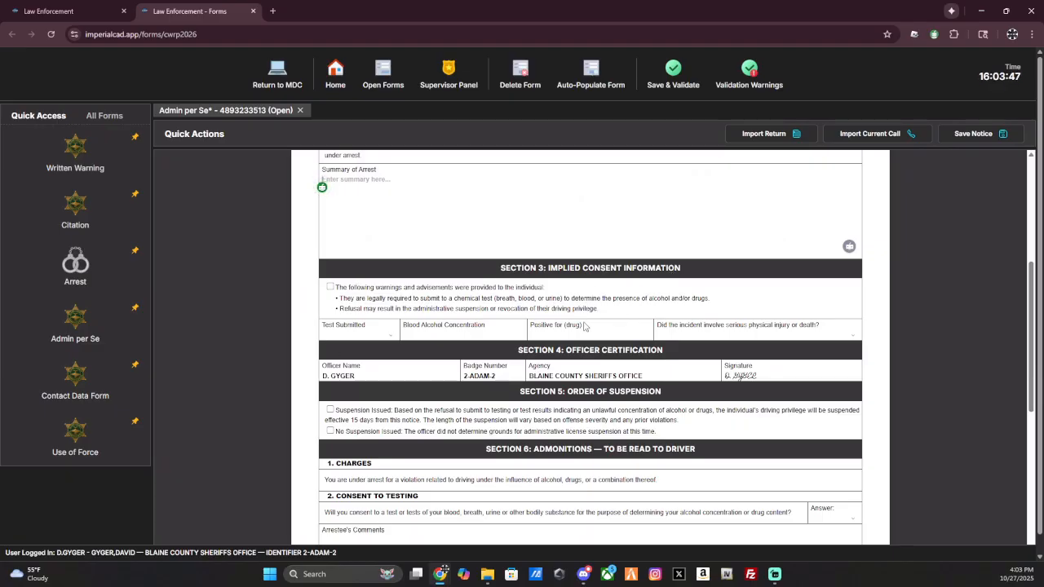
- Set the implied consent section's test submitted to BREATH TEST and its blood alcohol concentration to 0.00
left_click(387, 341)
scroll(375, 404, "down", 2)
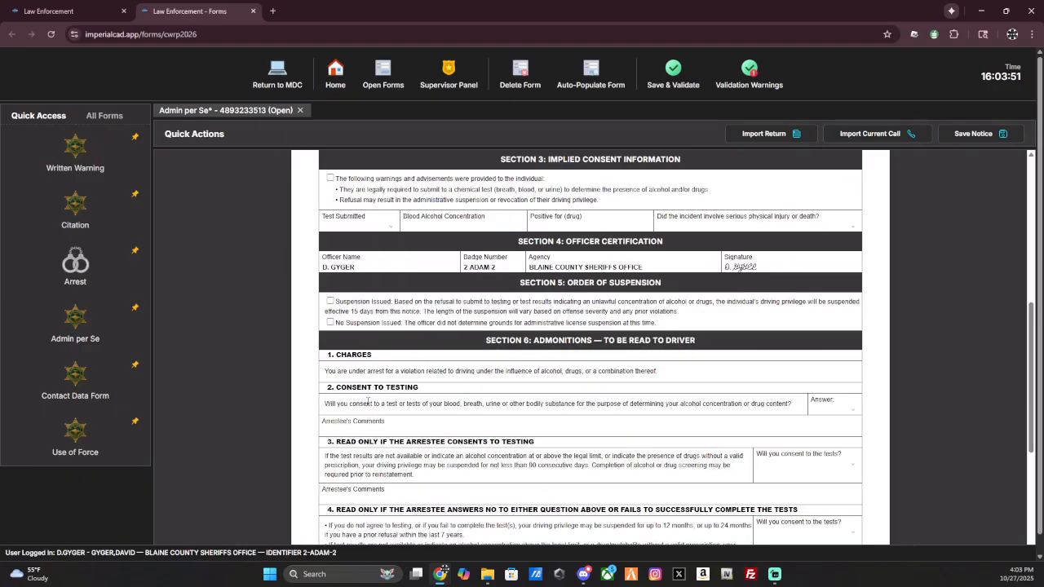
scroll(367, 401, "up", 2)
left_click(371, 340)
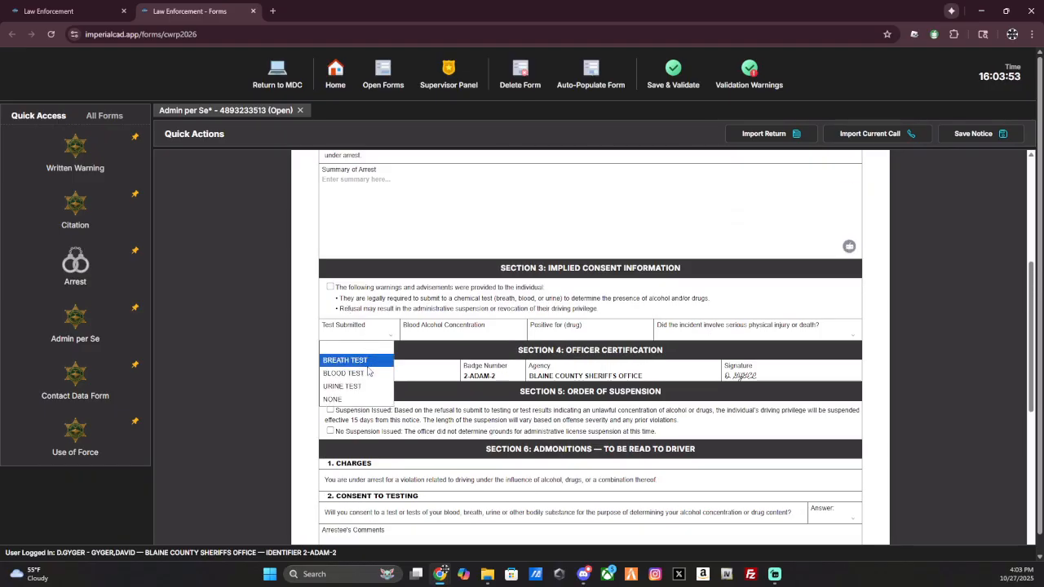
left_click(368, 361)
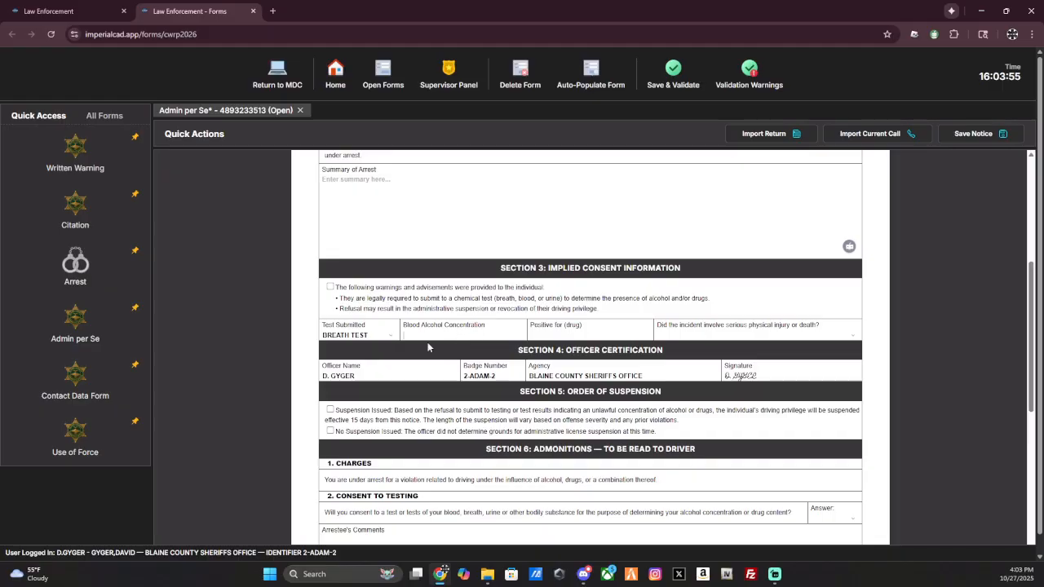
type("0.")
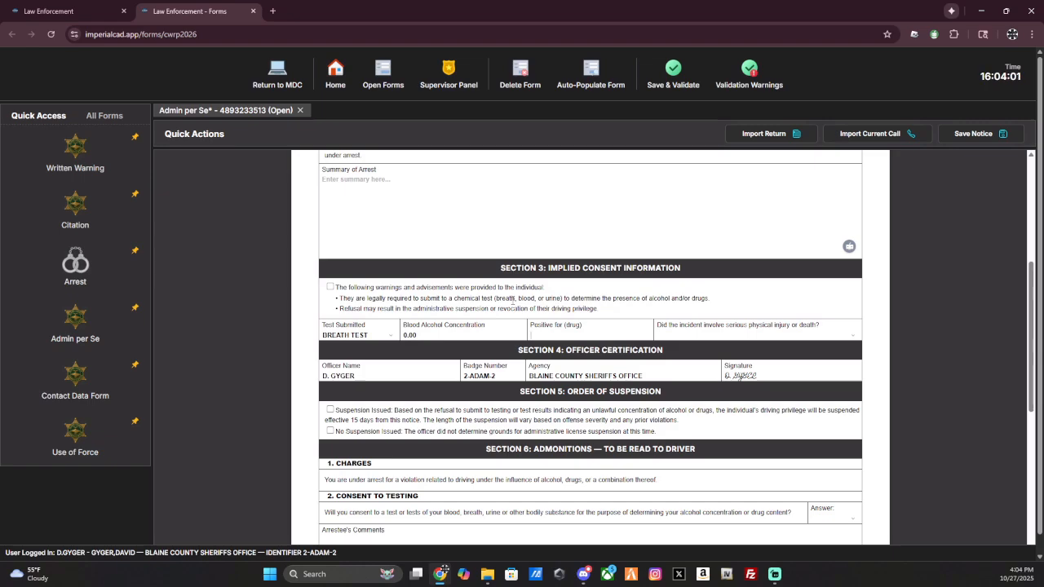
- Answer YES to the consent to testing question and to the section 3 admonition read when the arrestee consents
scroll(490, 482, "down", 1)
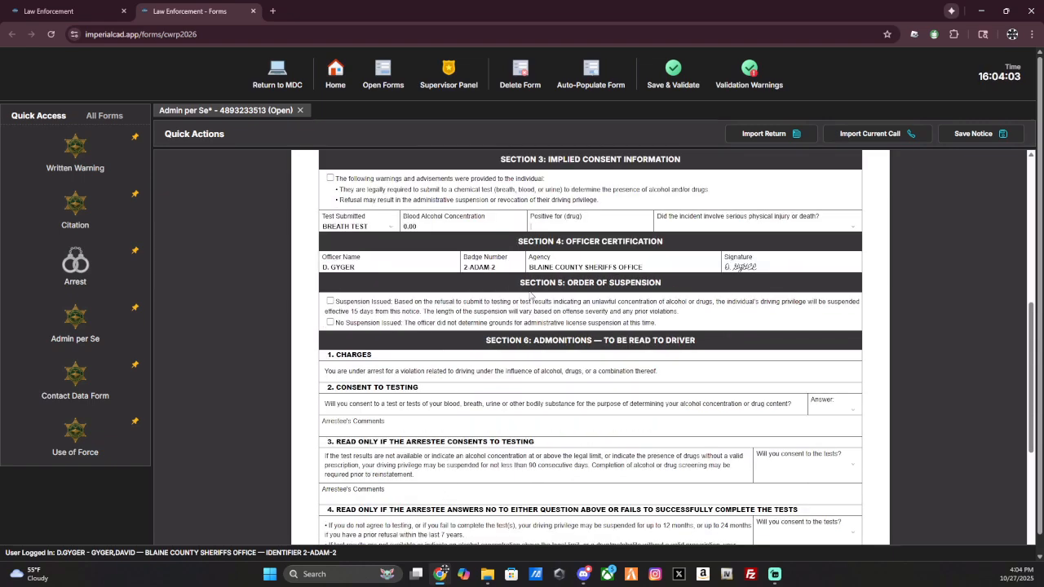
scroll(531, 295, "down", 1)
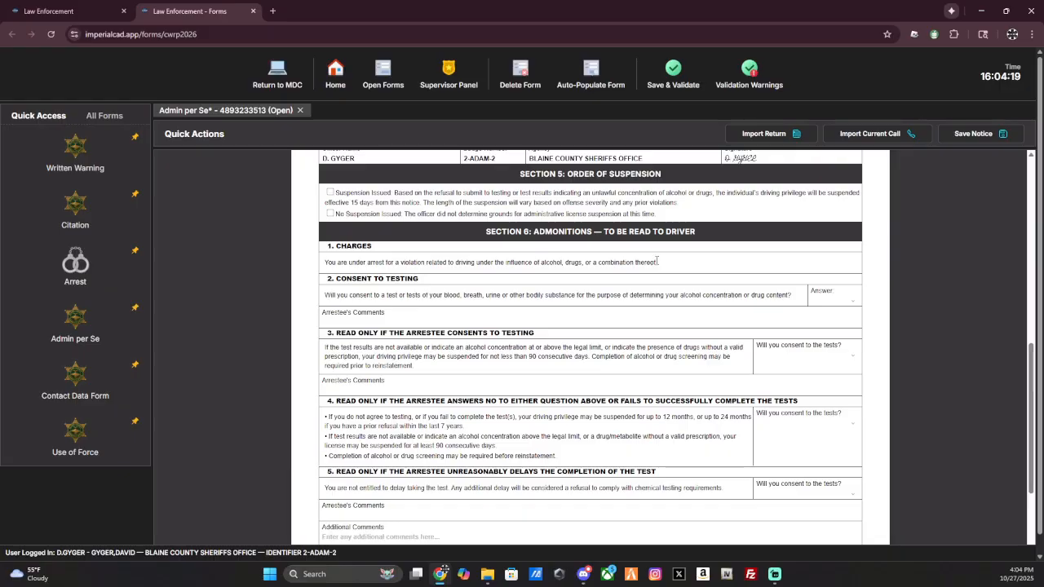
left_click(837, 300)
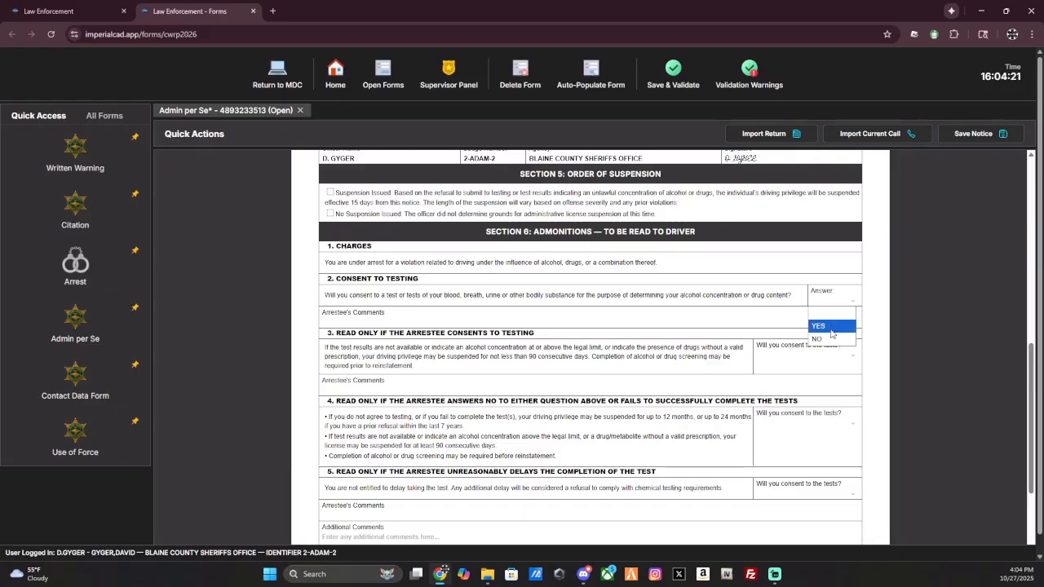
left_click(831, 328)
scroll(700, 367, "down", 2)
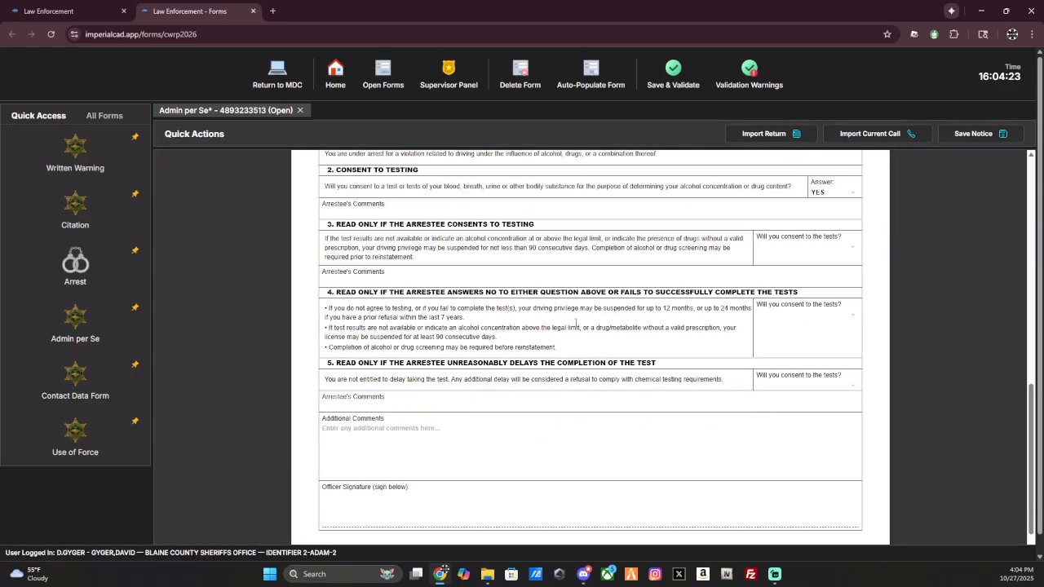
left_click(776, 256)
left_click(848, 257)
left_click(847, 272)
- Answer YES to the consent questions in admonition 4 on refused or failed tests and admonition 5 on unreasonable delay
left_click(852, 326)
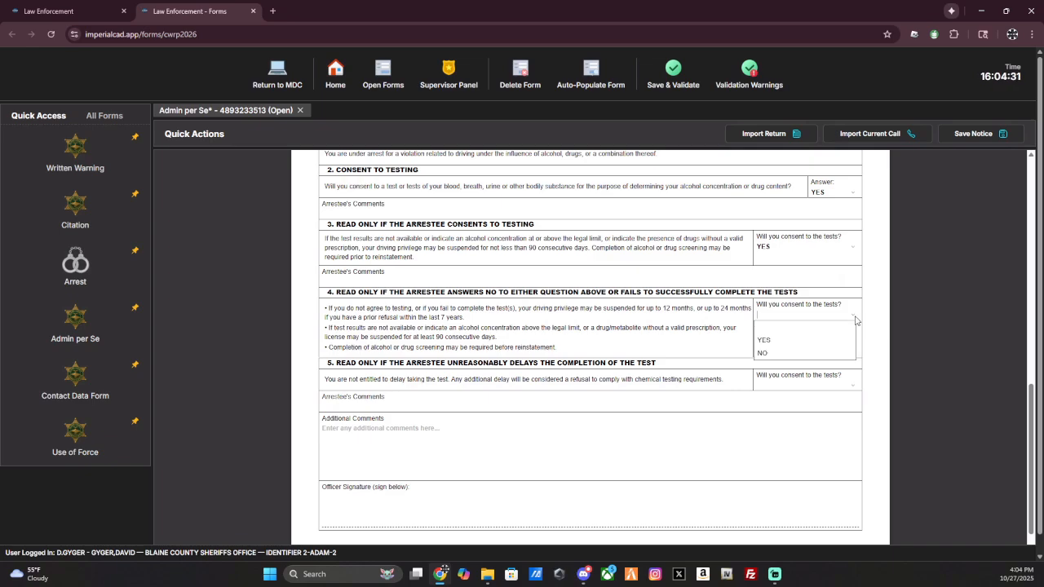
left_click(816, 342)
scroll(805, 376, "down", 1)
left_click(813, 371)
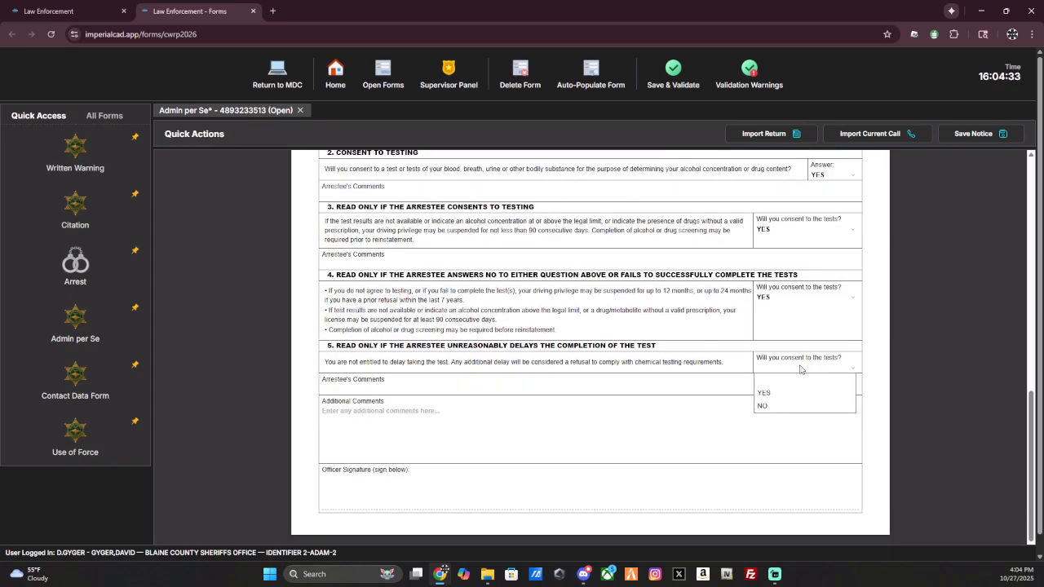
left_click(762, 392)
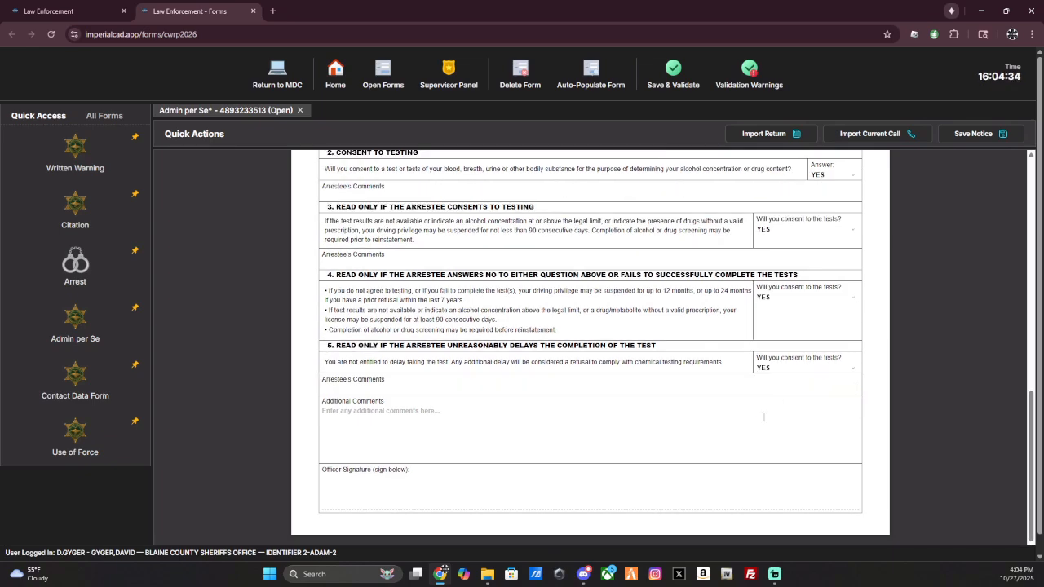
- Leave the arrestee's and additional comments blank and draw a freehand signature in the officer signature area
left_click(391, 392)
left_click(426, 426)
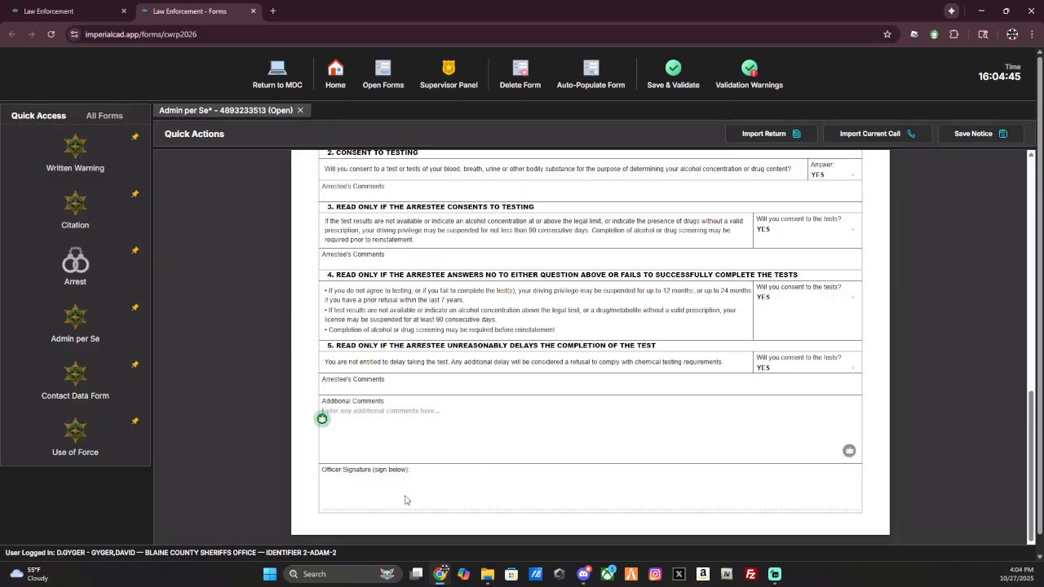
mouse_move(332, 483)
left_mouse_down()
mouse_move(351, 502)
mouse_move(424, 486)
mouse_move(436, 506)
left_mouse_up()
left_click_drag(526, 501, 845, 512)
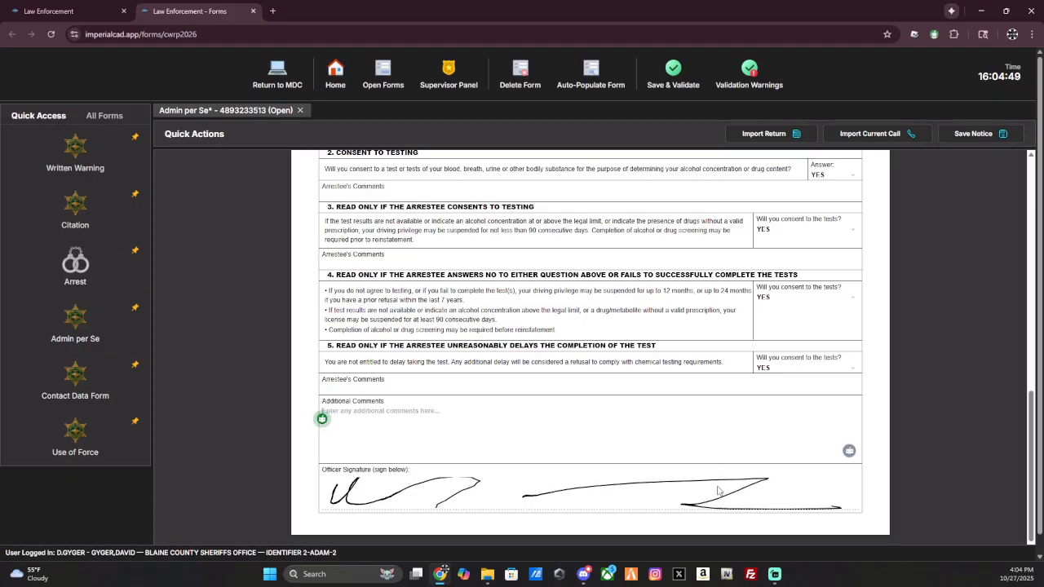
- Save and validate the Admin per Se form, and submit it for review despite the validation warnings
scroll(715, 263, "up", 3)
scroll(714, 263, "up", 2)
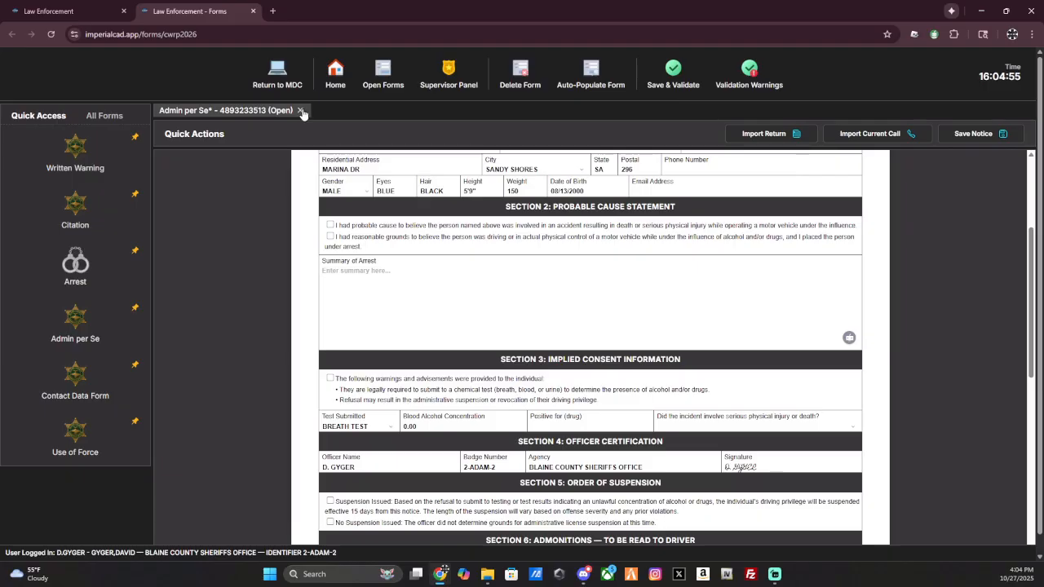
left_click(655, 68)
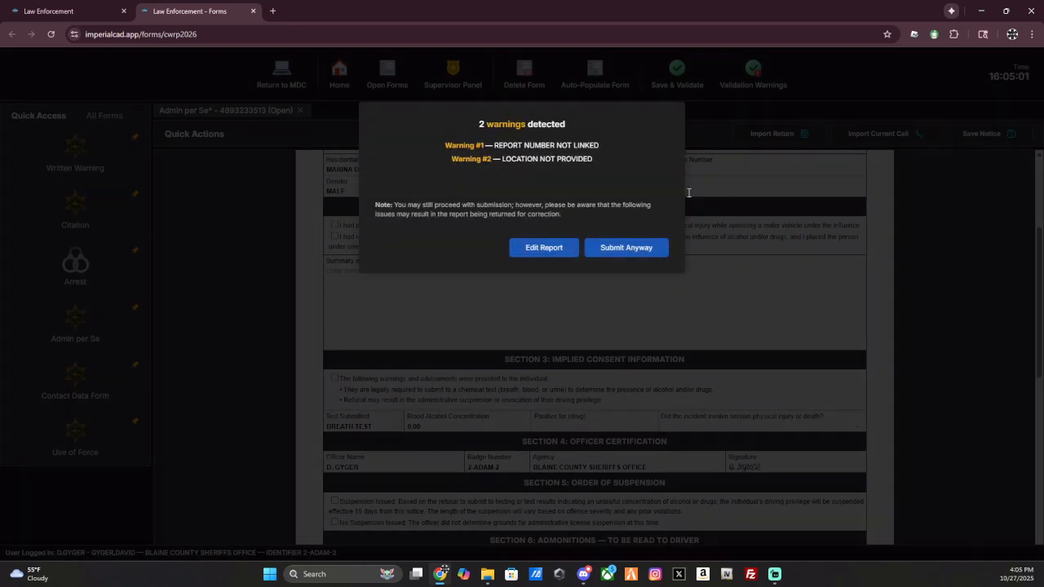
left_click(622, 249)
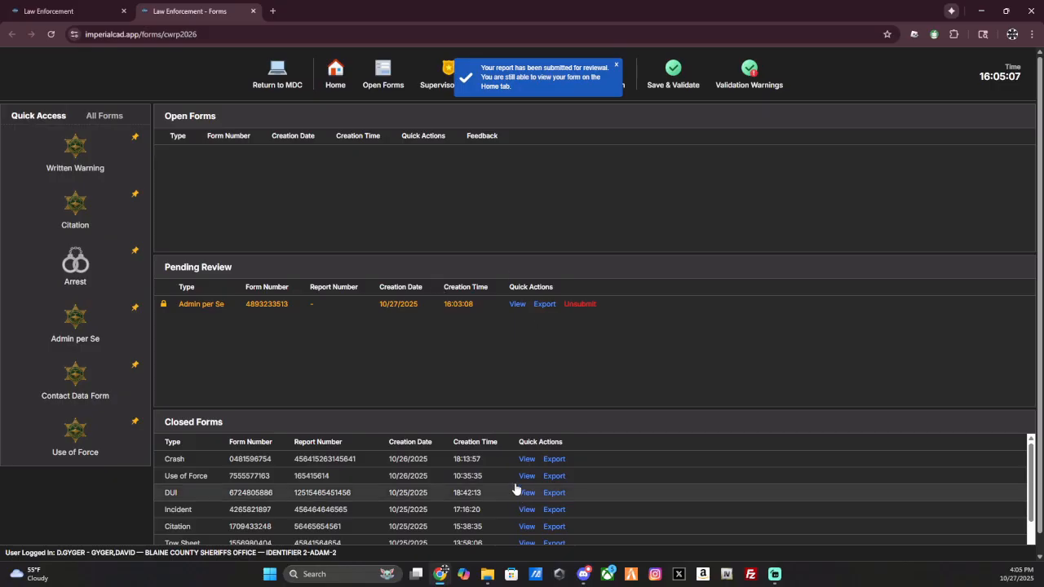
- Start a Use of Force report and look through its officer, subject, force type, reason and narrative sections
scroll(45, 310, "down", 1)
left_click(47, 308)
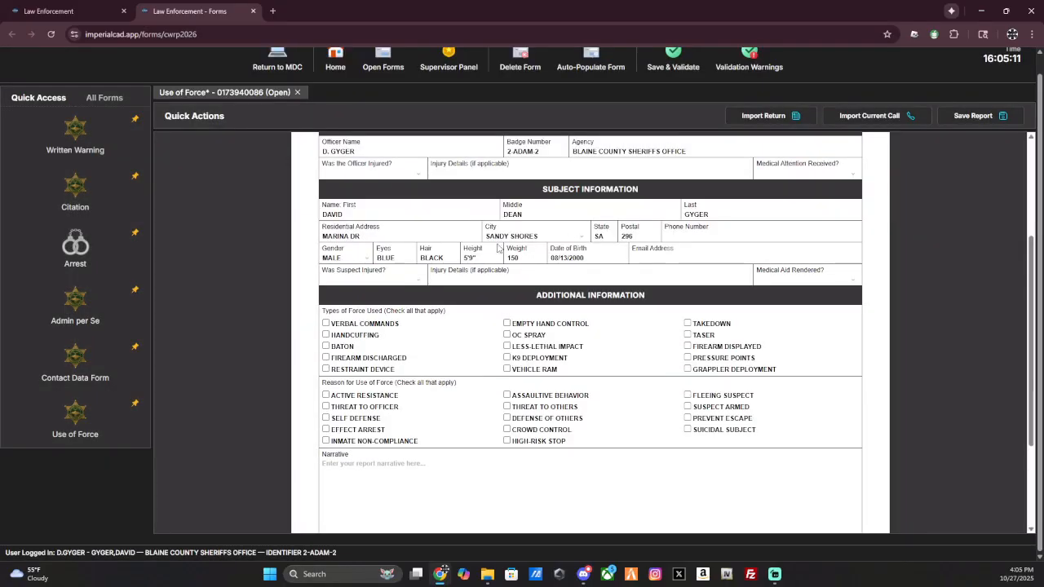
scroll(522, 240, "up", 3)
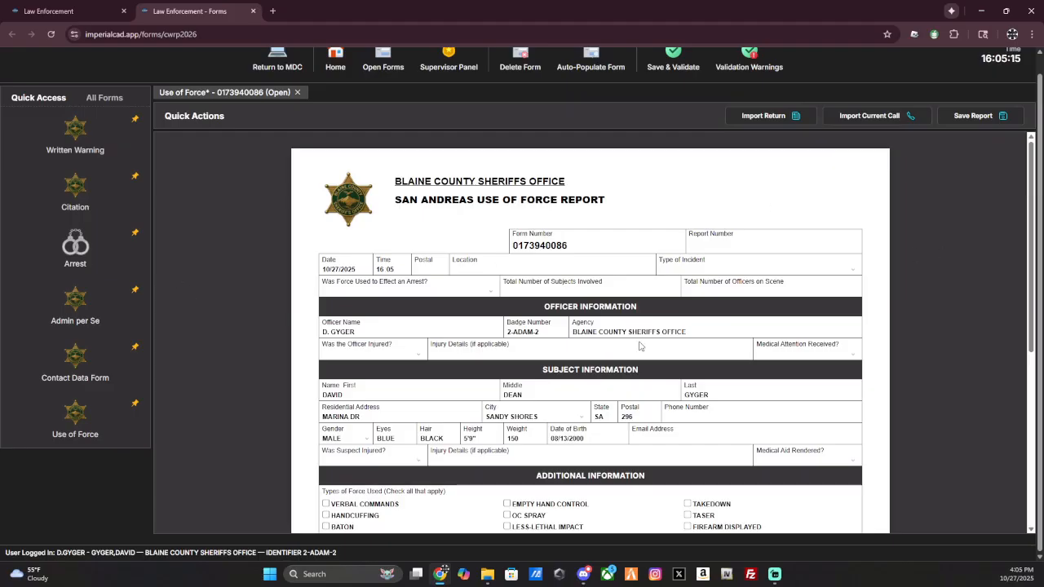
scroll(708, 228, "down", 2)
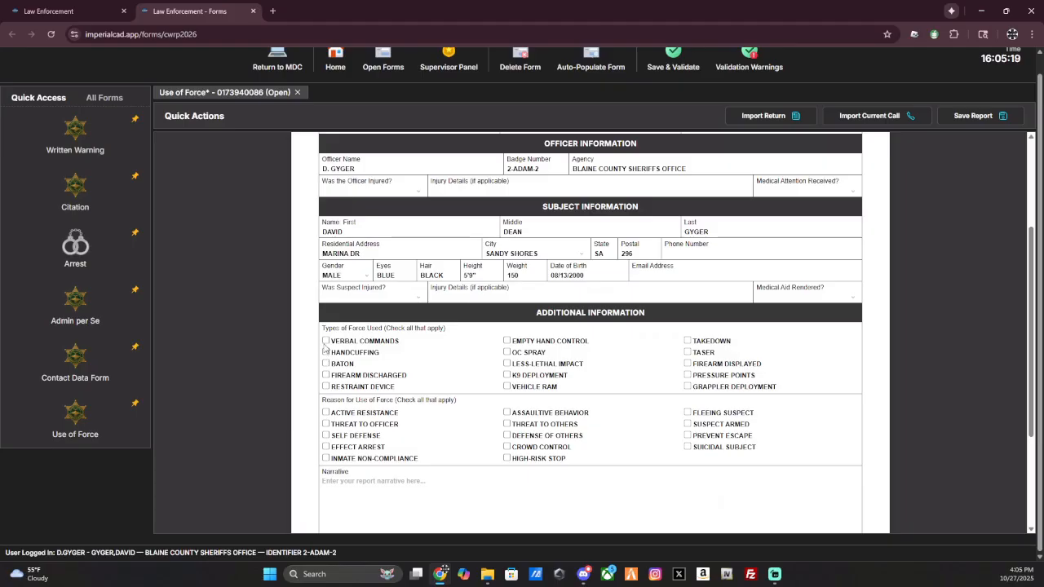
scroll(463, 325, "down", 2)
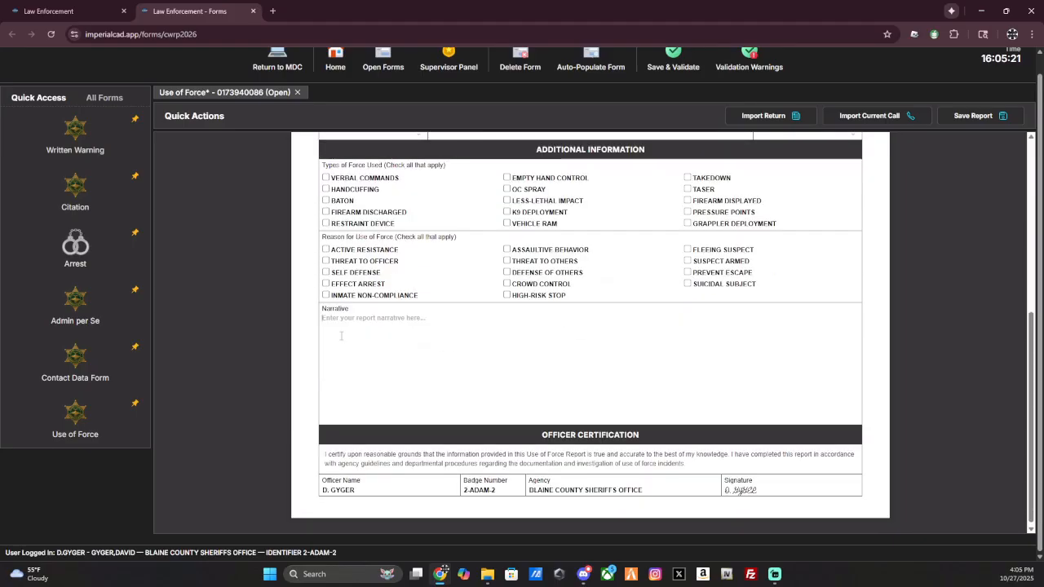
left_click(341, 335)
- Review the incident type and force-to-effect-arrest options and the subject and officer count fields, leaving them blank
scroll(576, 345, "up", 3)
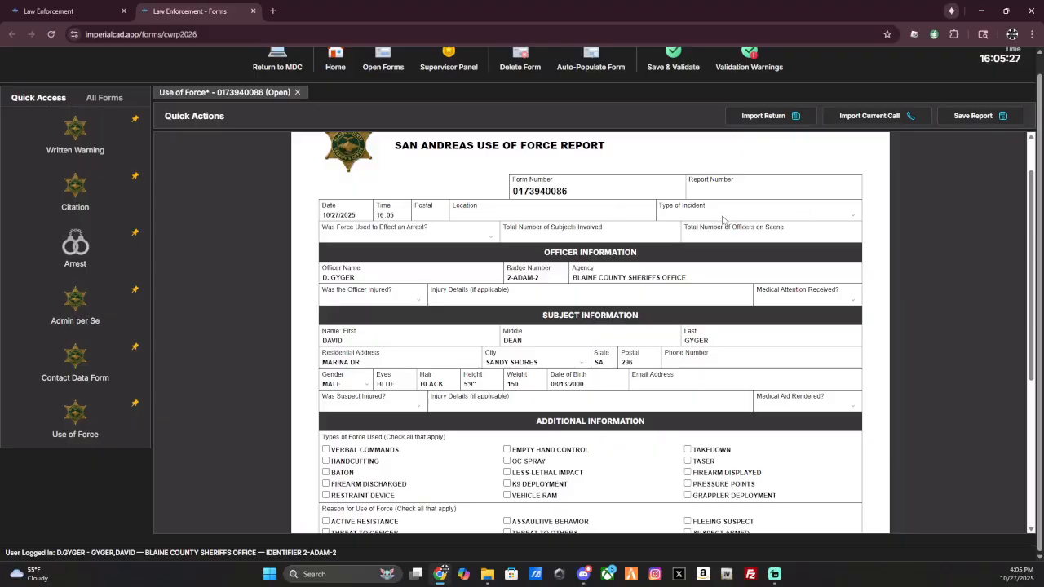
left_click(749, 219)
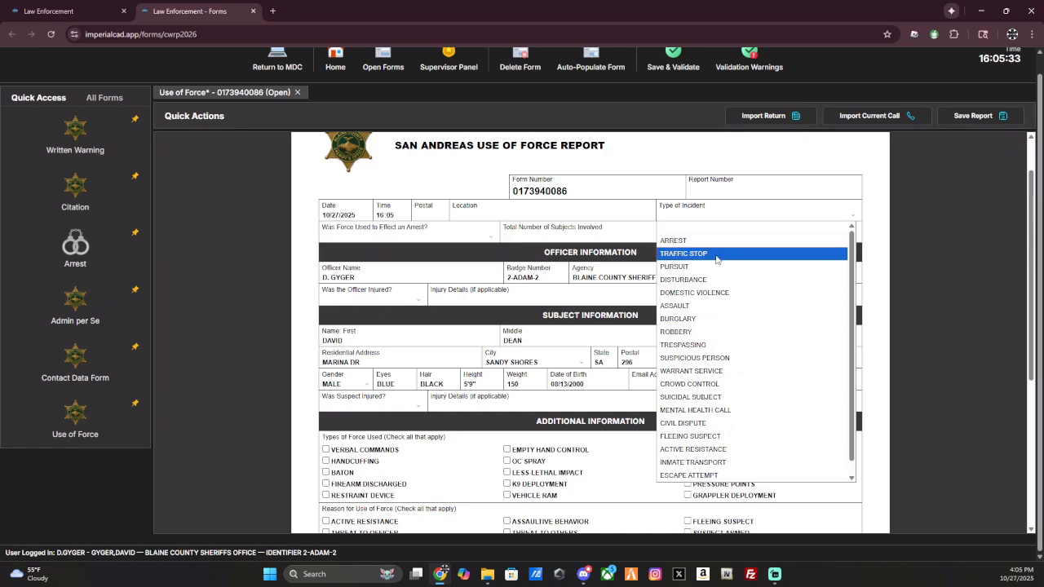
left_click(463, 278)
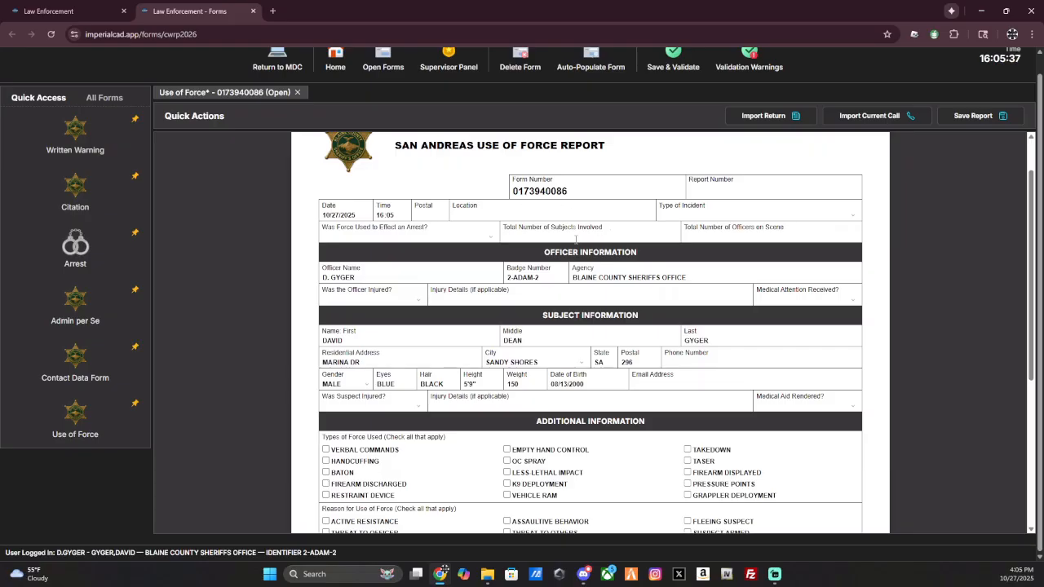
left_click(420, 244)
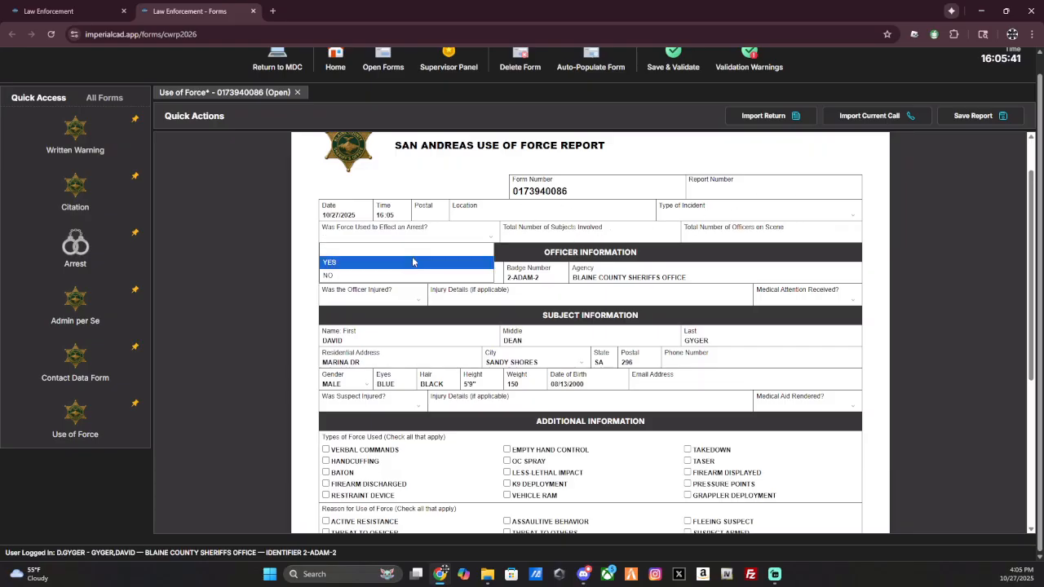
left_click(593, 246)
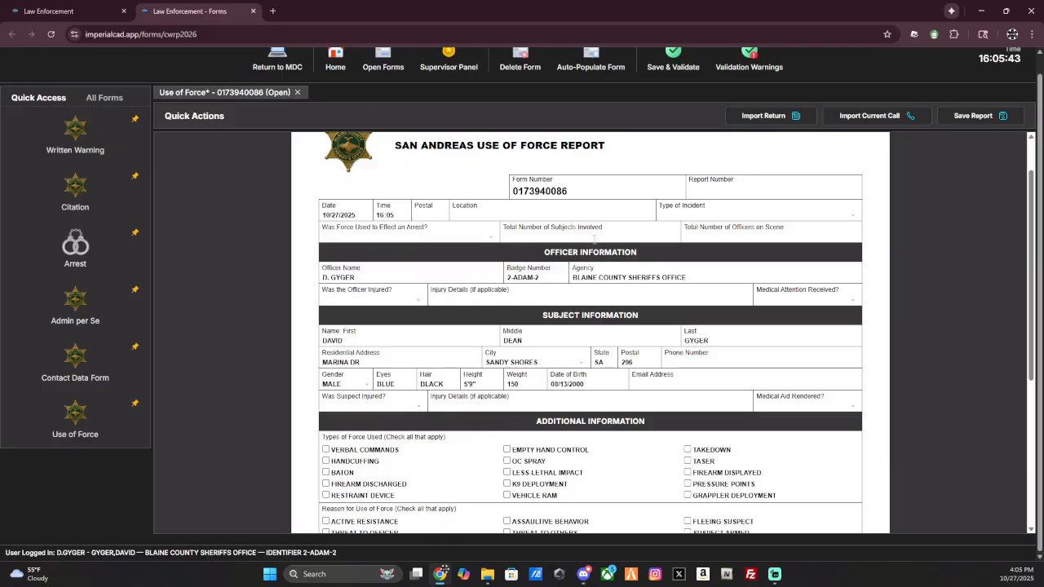
left_click(613, 234)
left_click(690, 236)
scroll(742, 359, "down", 1)
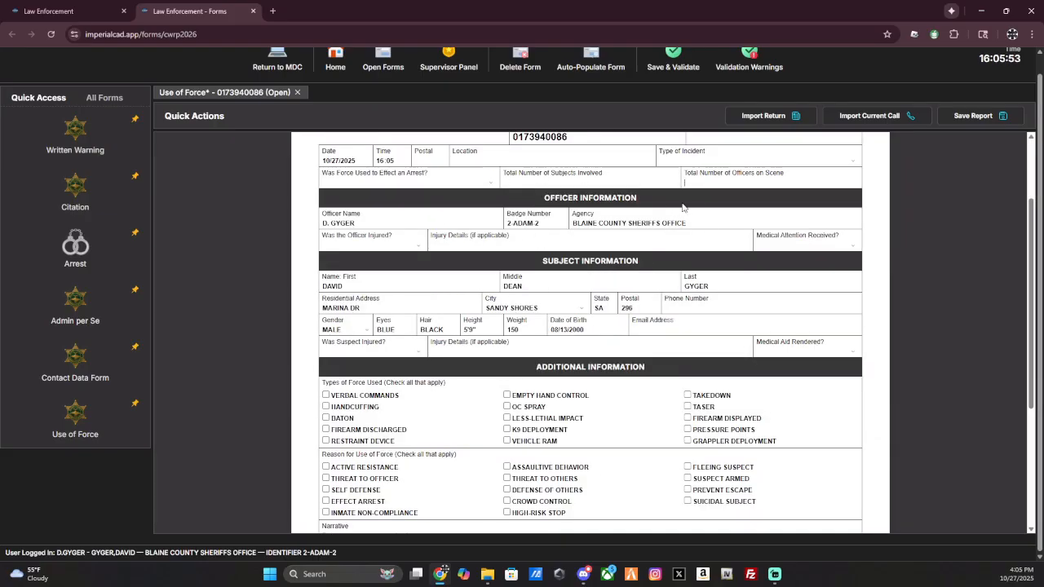
- Answer YES to whether the officer was injured, and review the injury details field and medical attention options
left_click(388, 249)
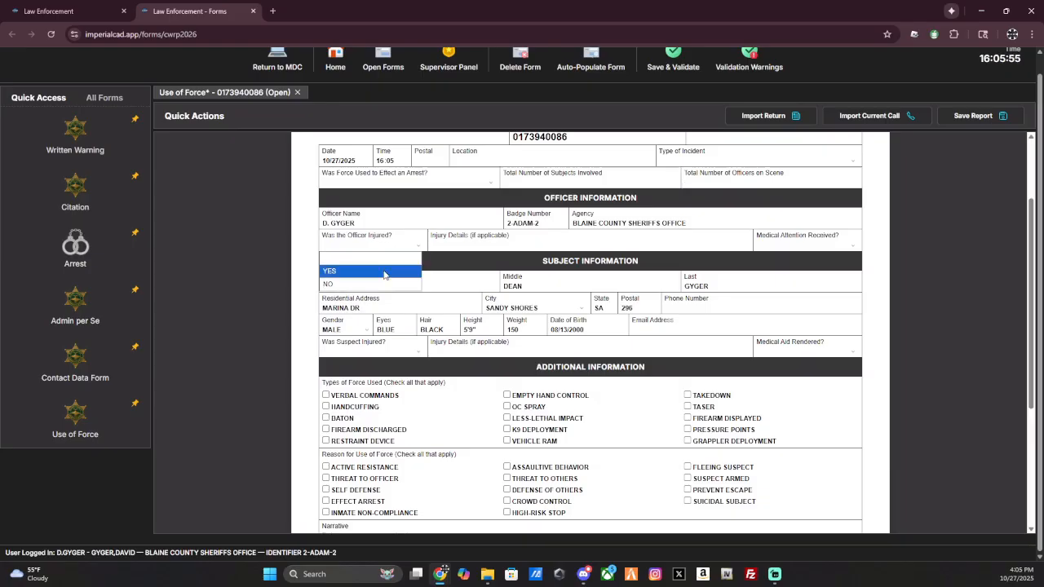
left_click(383, 270)
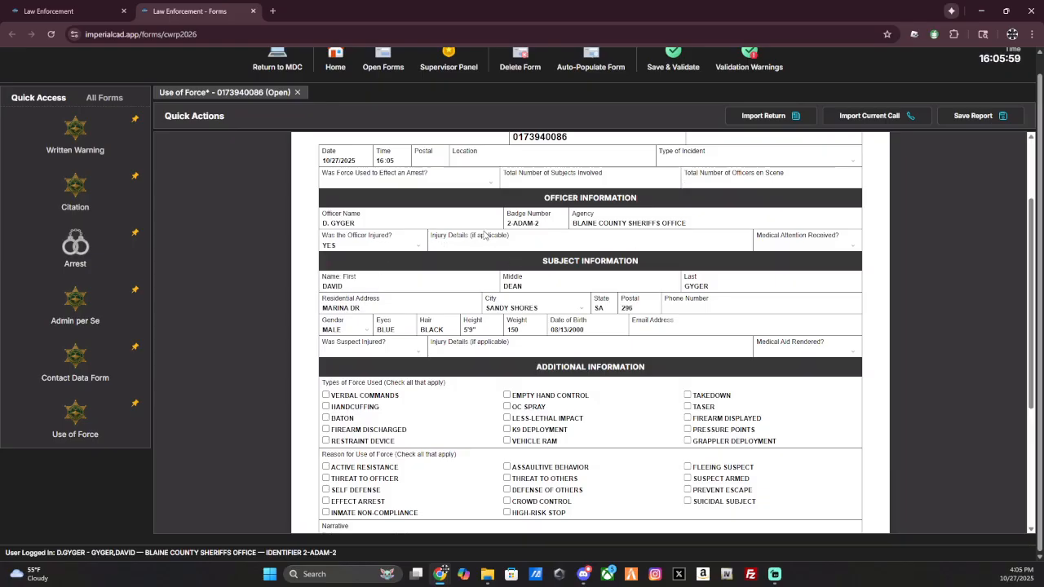
left_click(529, 238)
left_click(839, 252)
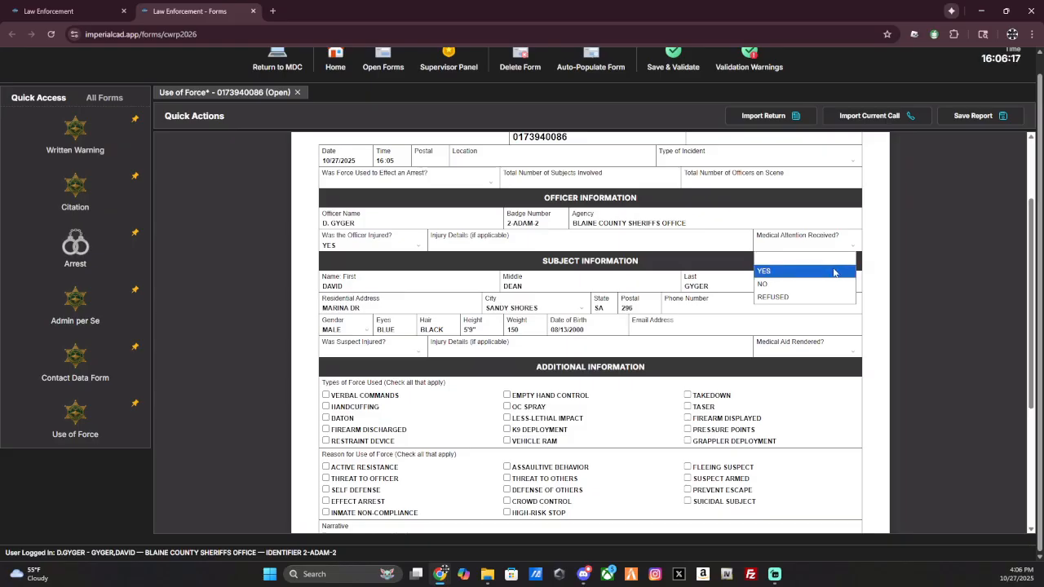
left_click(535, 369)
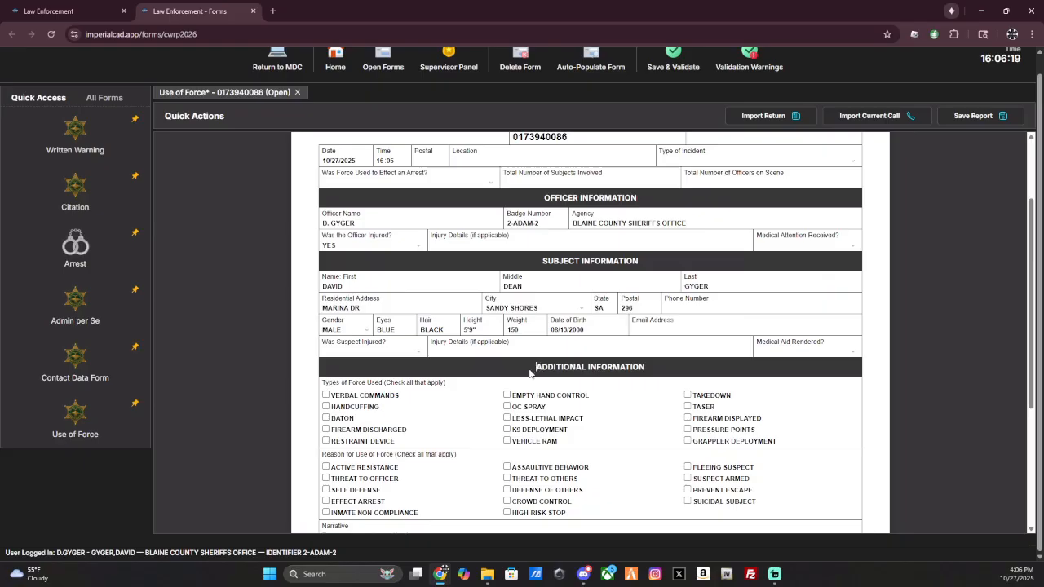
- Answer YES to whether the suspect was injured, and review the injury details field and medical aid options
scroll(522, 438, "down", 1)
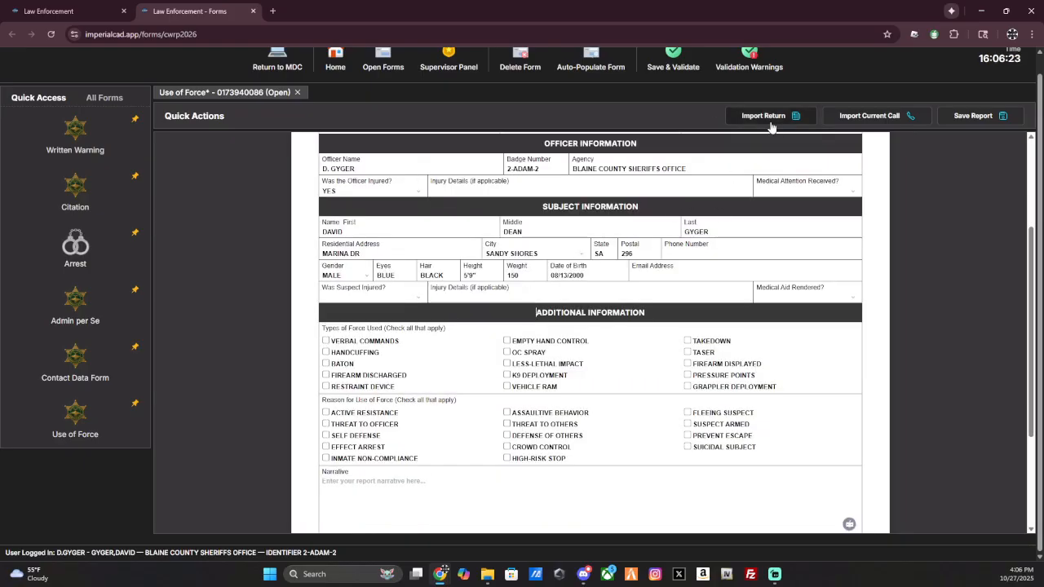
left_click(393, 297)
left_click(396, 319)
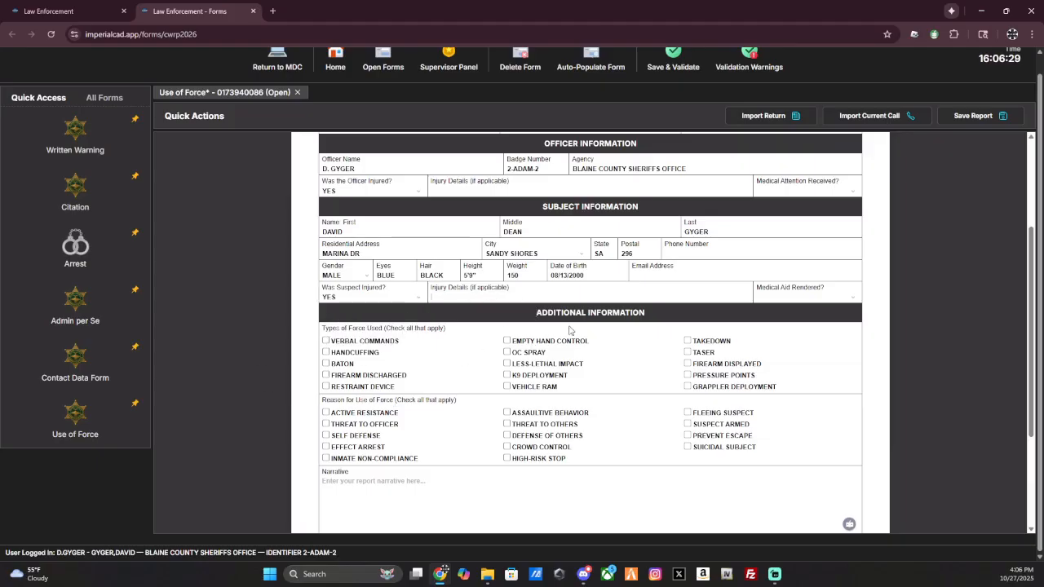
left_click(832, 297)
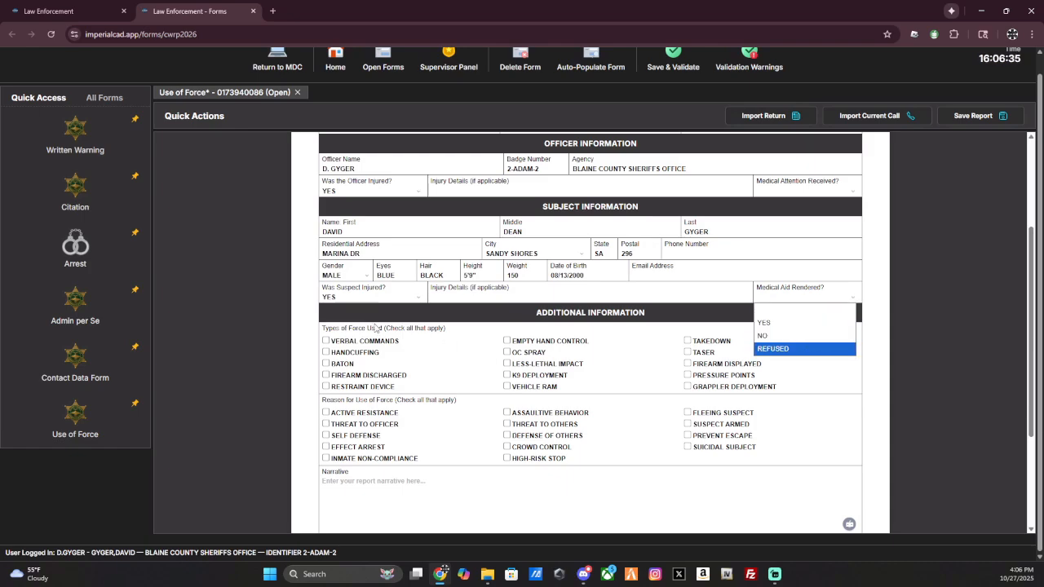
left_click(416, 348)
- Mark Verbal Commands, Handcuffing and Vehicle Ram as the types of force used, leaving the reasons and narrative blank
scroll(446, 292, "down", 2)
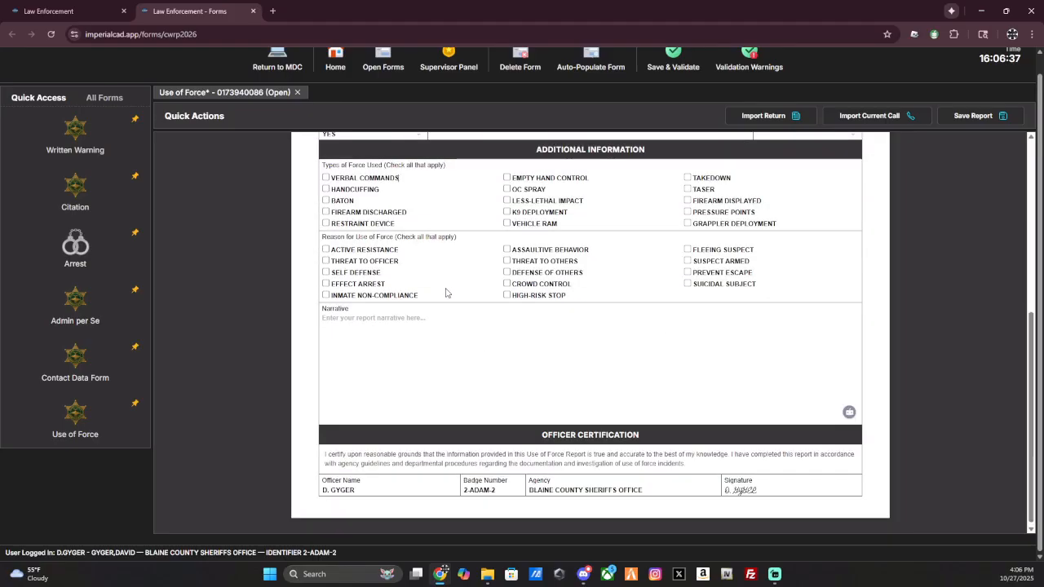
scroll(466, 228, "up", 1)
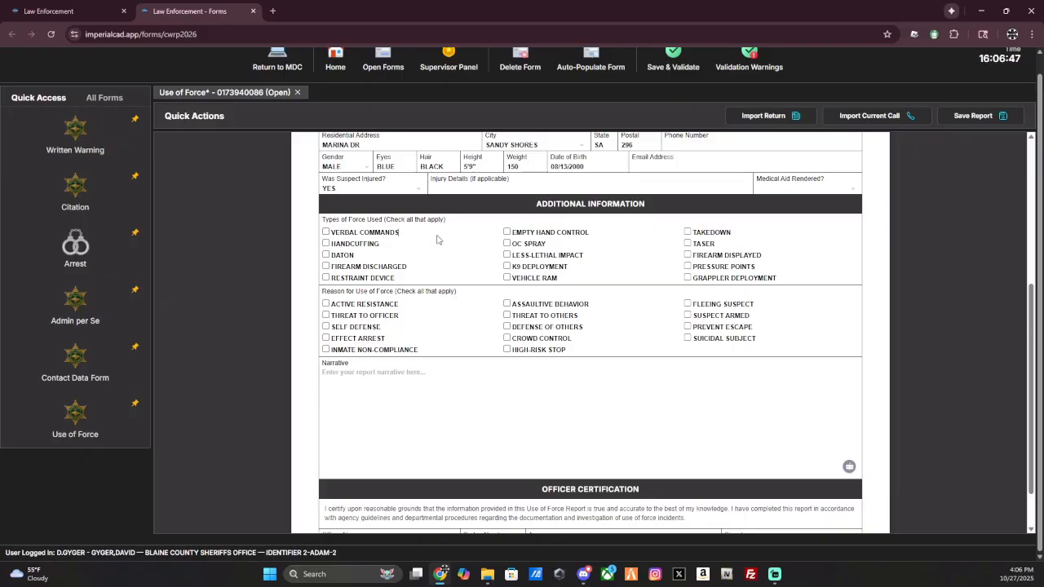
left_click(326, 232)
left_click(350, 244)
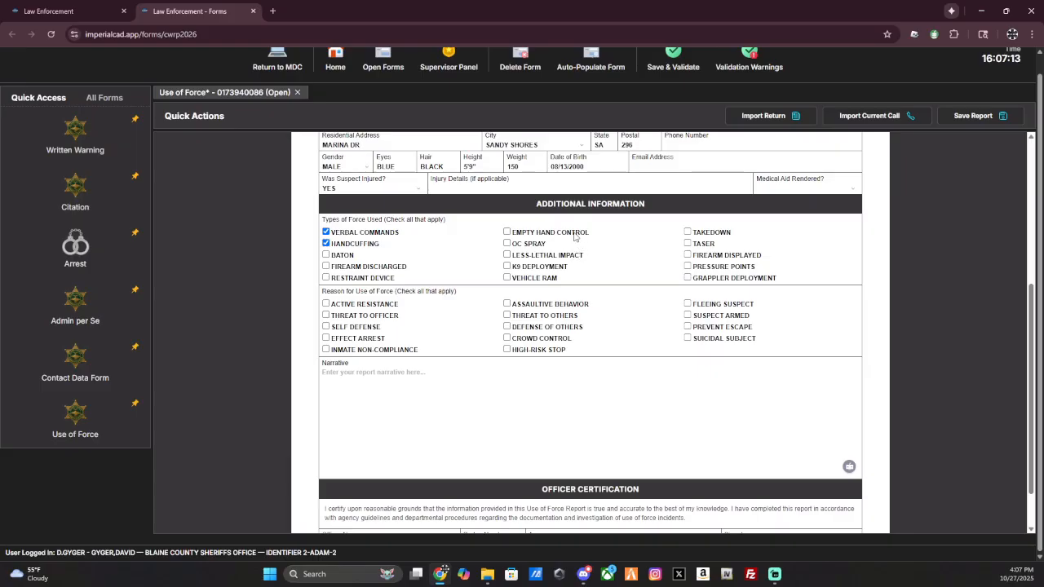
left_click(531, 235)
left_click(506, 278)
scroll(627, 272, "down", 1)
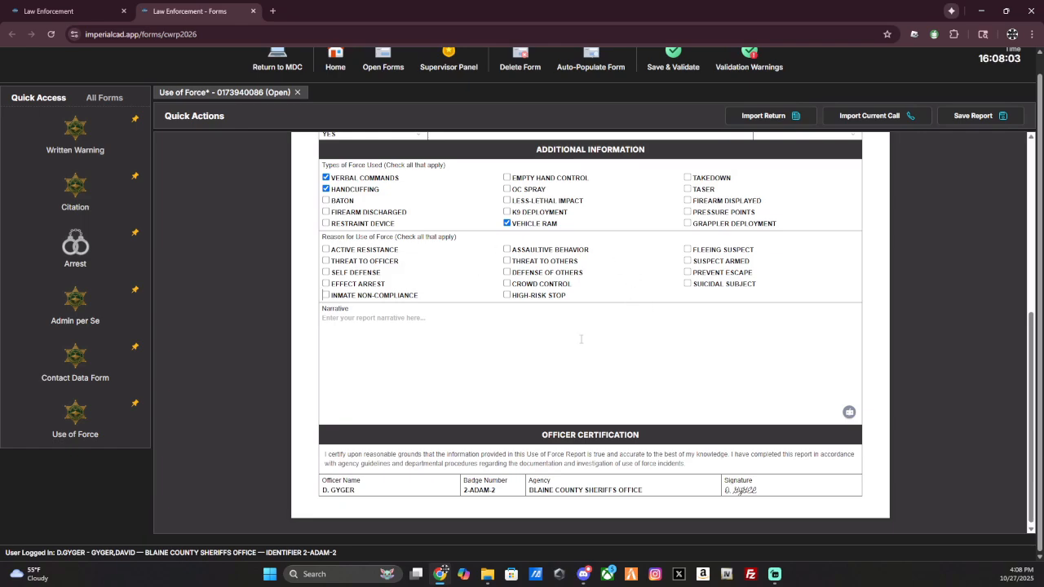
left_click(638, 310)
- Return to the beginning of the Use of Force report and close it without saving
scroll(703, 220, "up", 6)
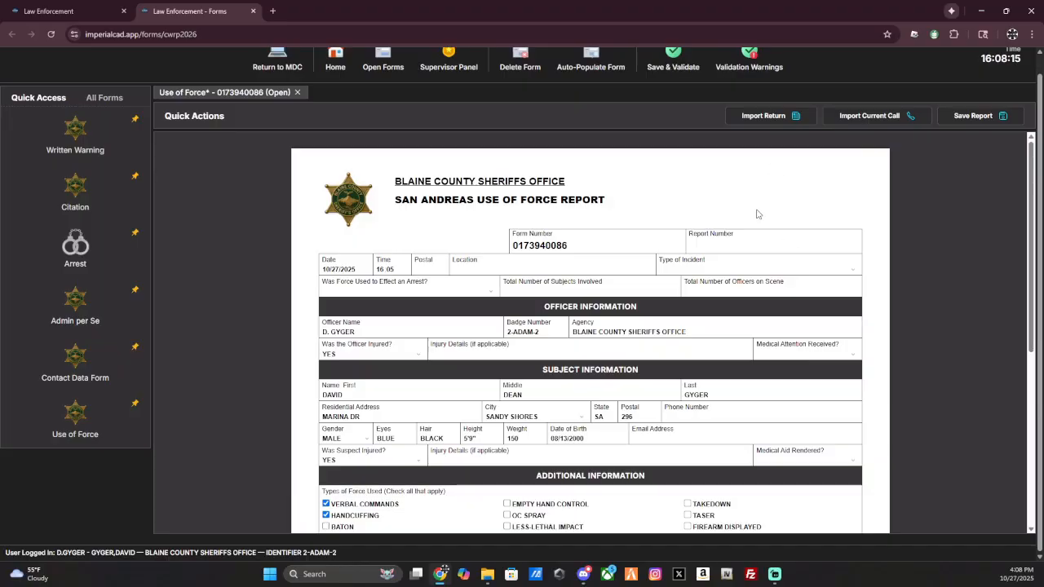
scroll(471, 222, "up", 1)
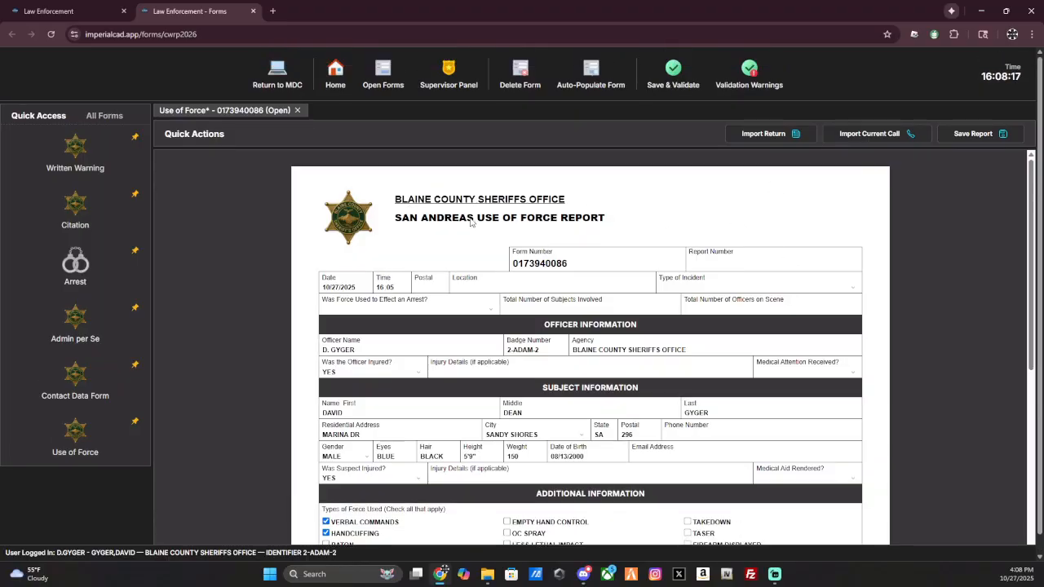
left_click(297, 111)
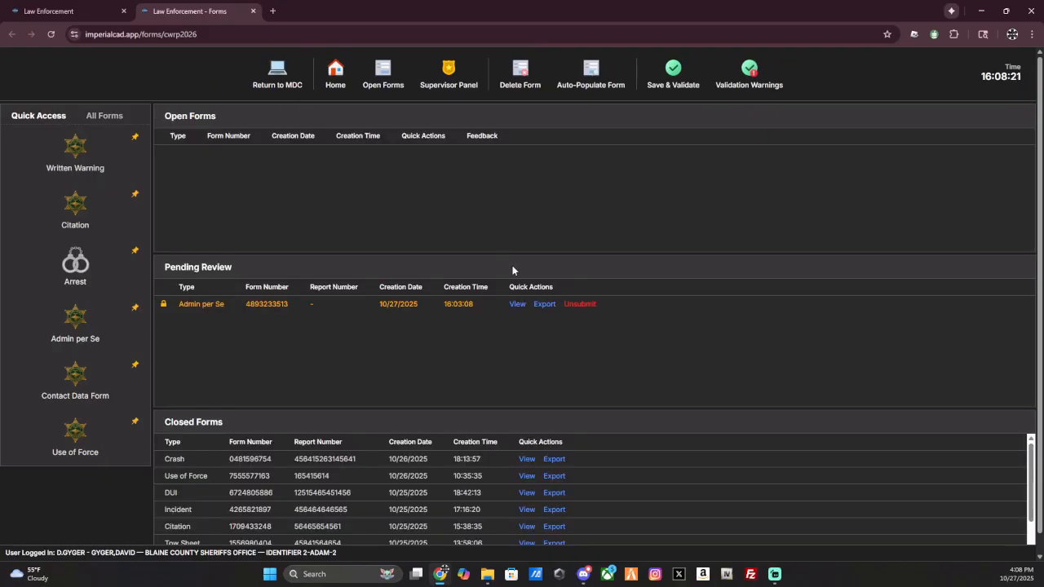
- Show all available forms and look through the complete list of report types
left_click(114, 116)
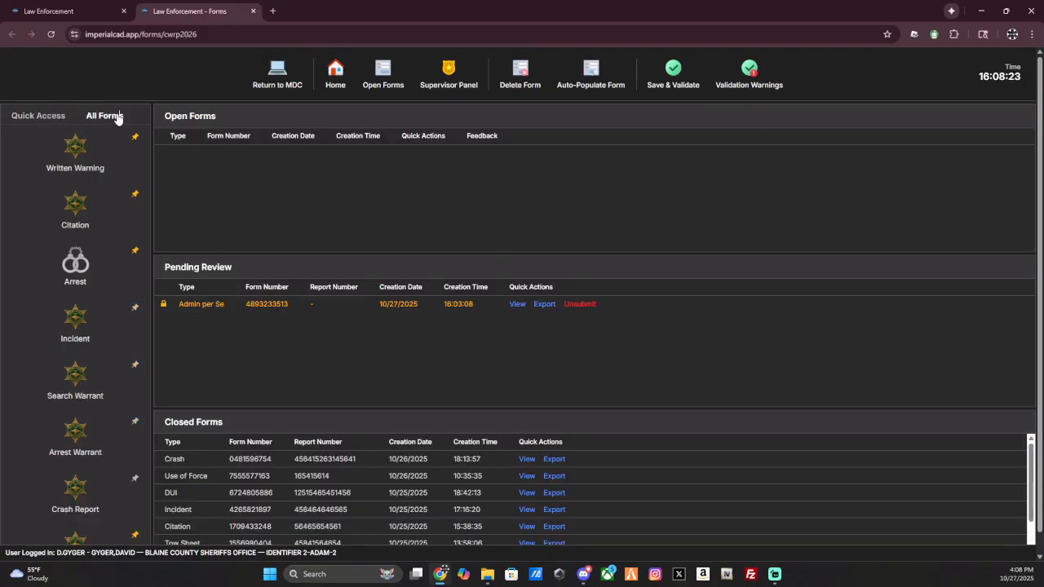
scroll(70, 244, "down", 2)
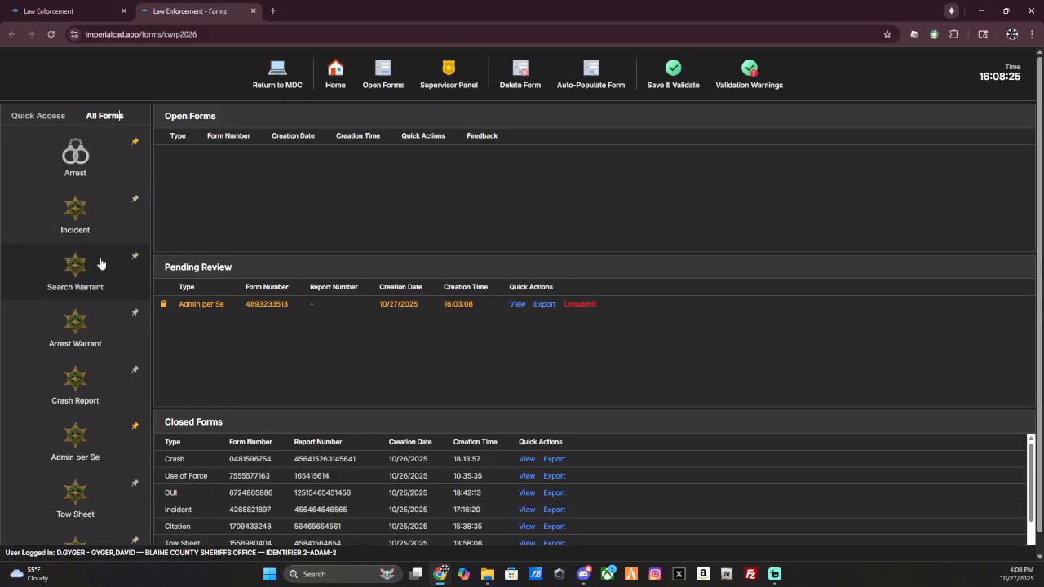
scroll(100, 263, "up", 2)
scroll(96, 239, "down", 6)
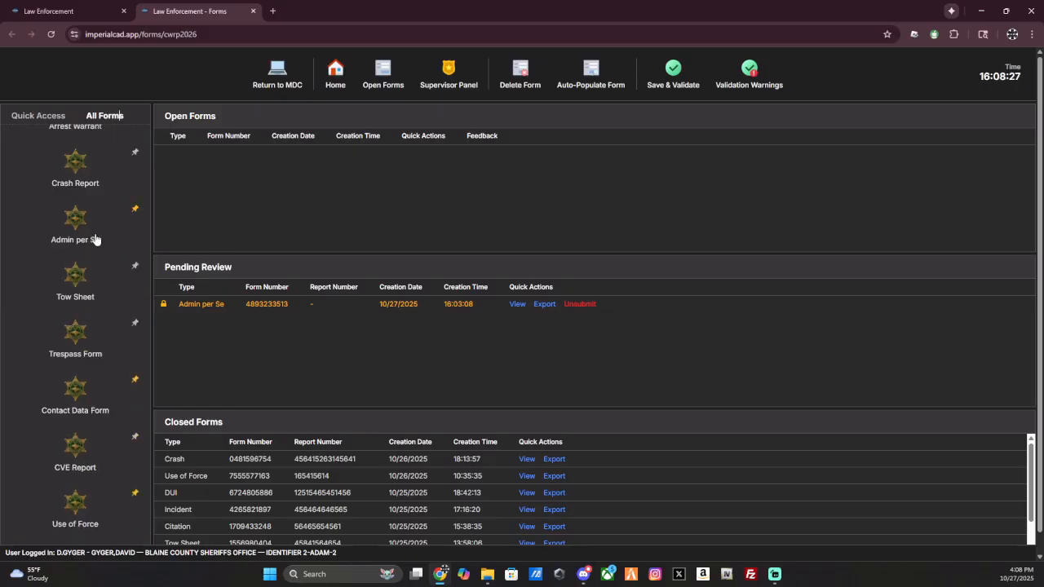
scroll(95, 239, "down", 4)
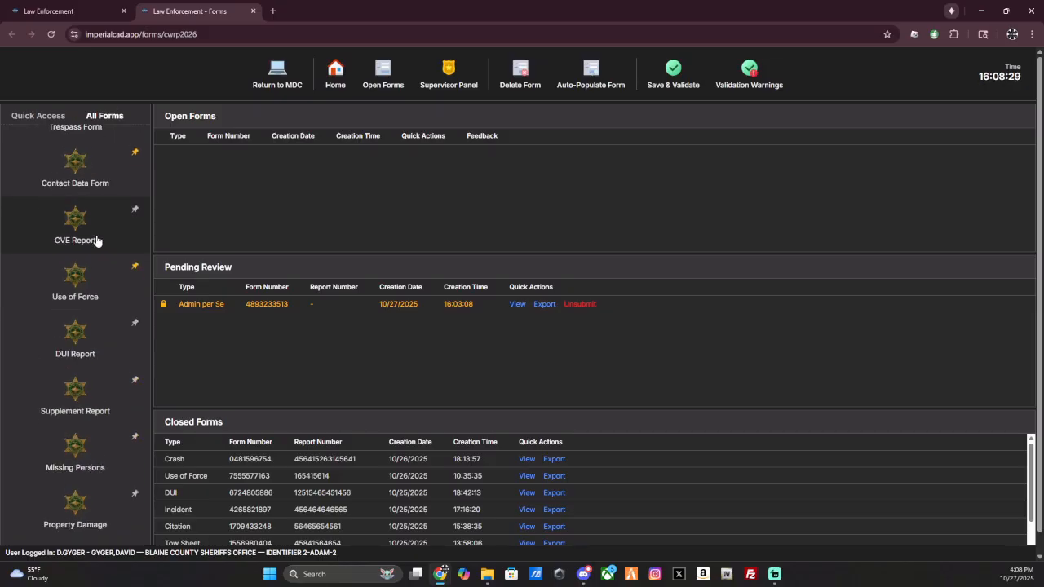
scroll(97, 239, "up", 7)
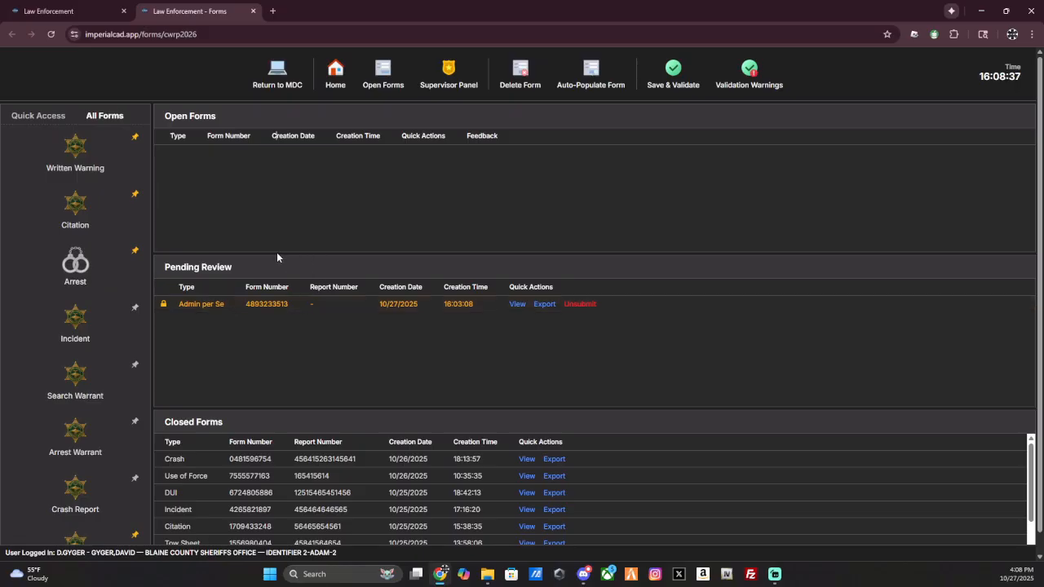
- Unsubmit the Admin per Se form pending review and remove it from the open forms
left_click(581, 305)
left_click(500, 155)
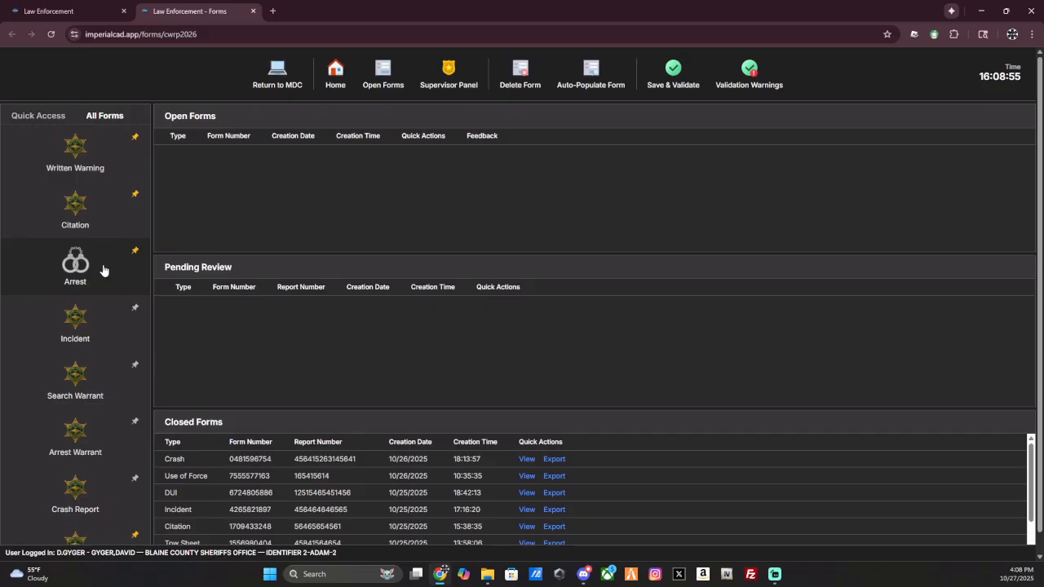
- Start a Crash Report and look through its environment conditions, contributing factors and traffic unit sections
scroll(102, 270, "down", 1)
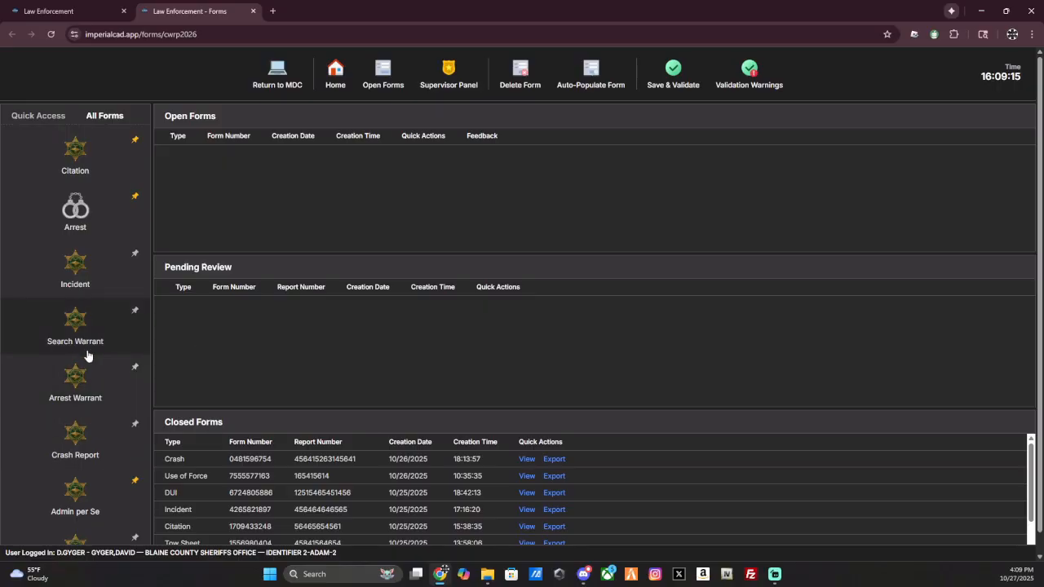
scroll(111, 371, "down", 1)
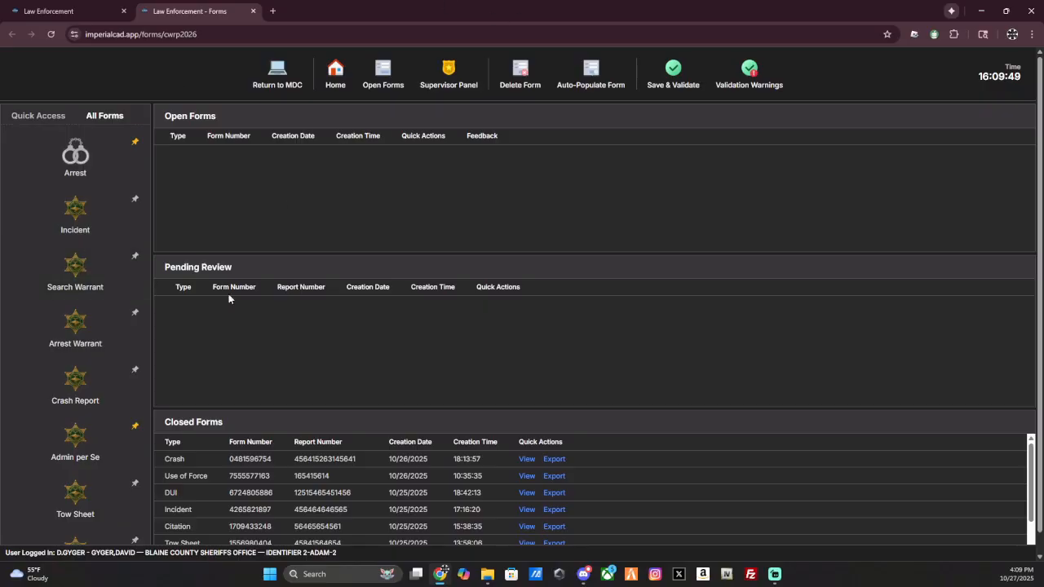
left_click(75, 384)
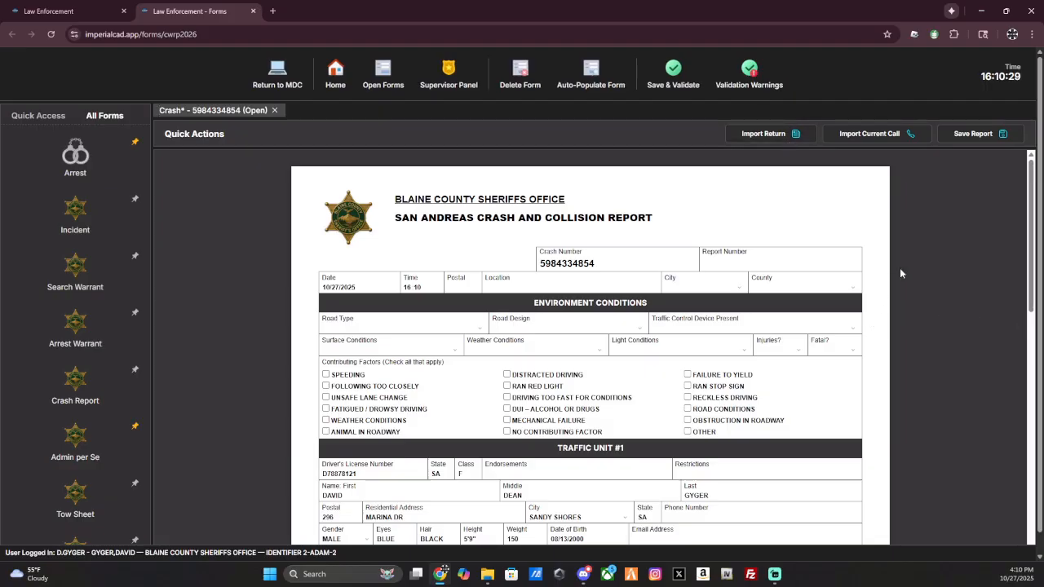
scroll(669, 302, "down", 2)
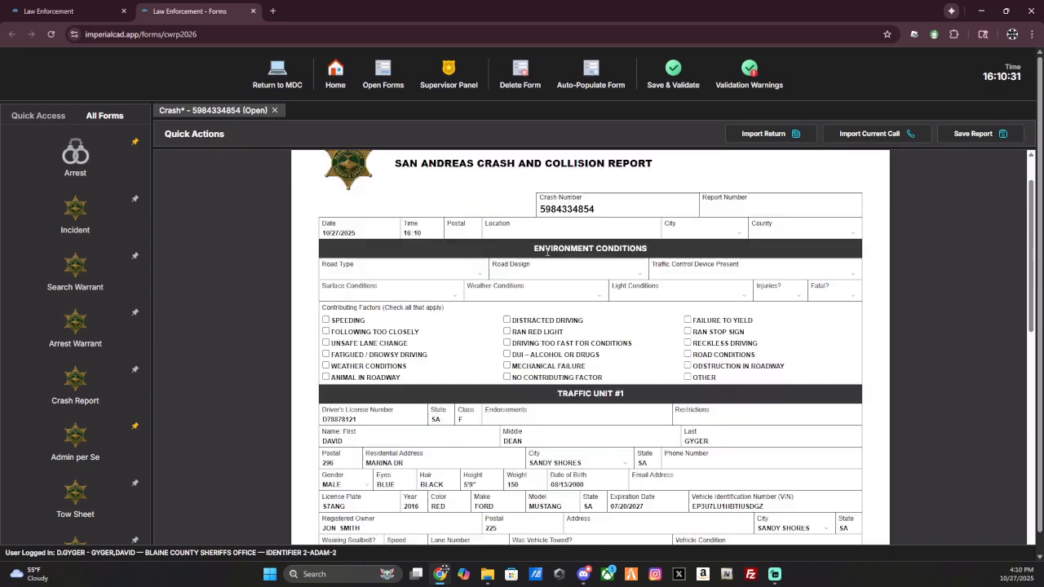
scroll(573, 327, "down", 2)
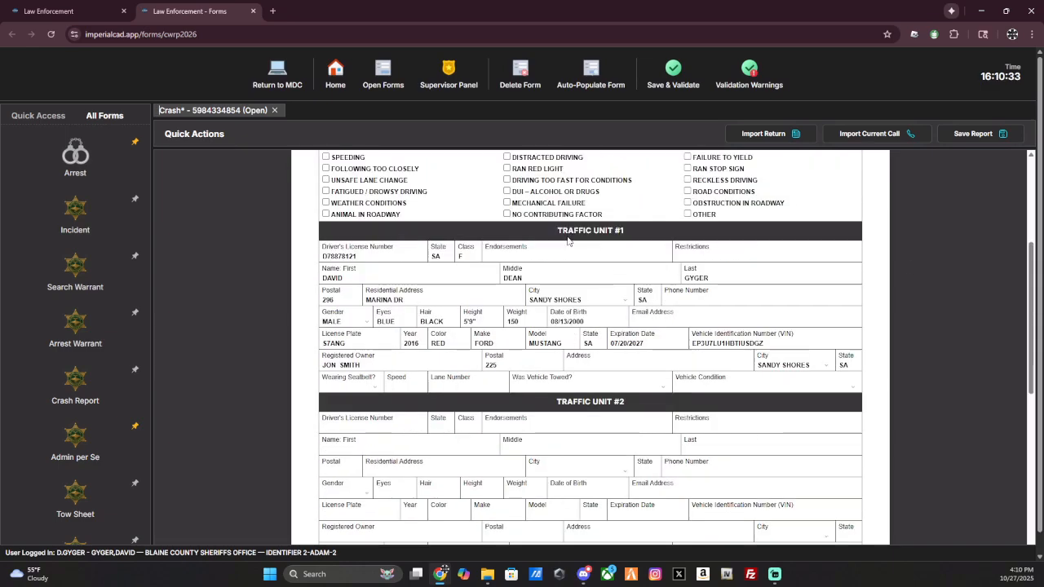
scroll(669, 243, "down", 1)
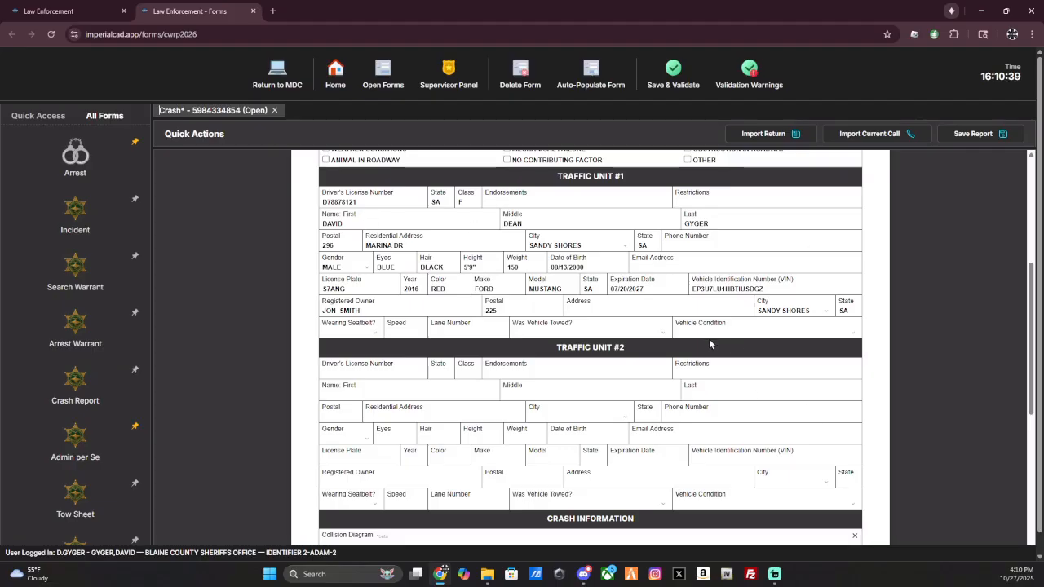
- Import the DMV driver return dated 18:42:39 10/23/2025 into Traffic Unit #2 of the Crash Report
left_click(796, 133)
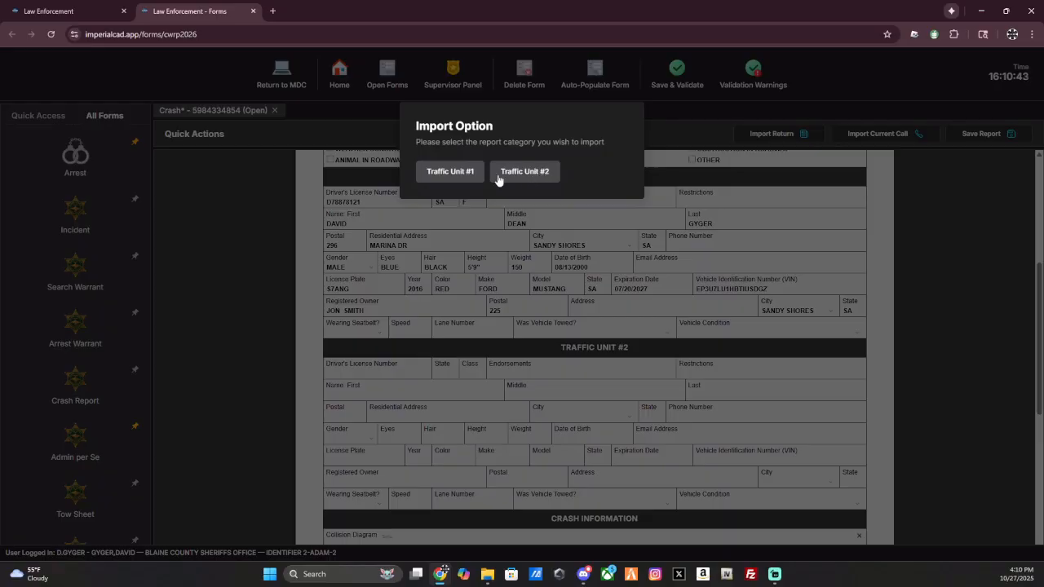
left_click(540, 179)
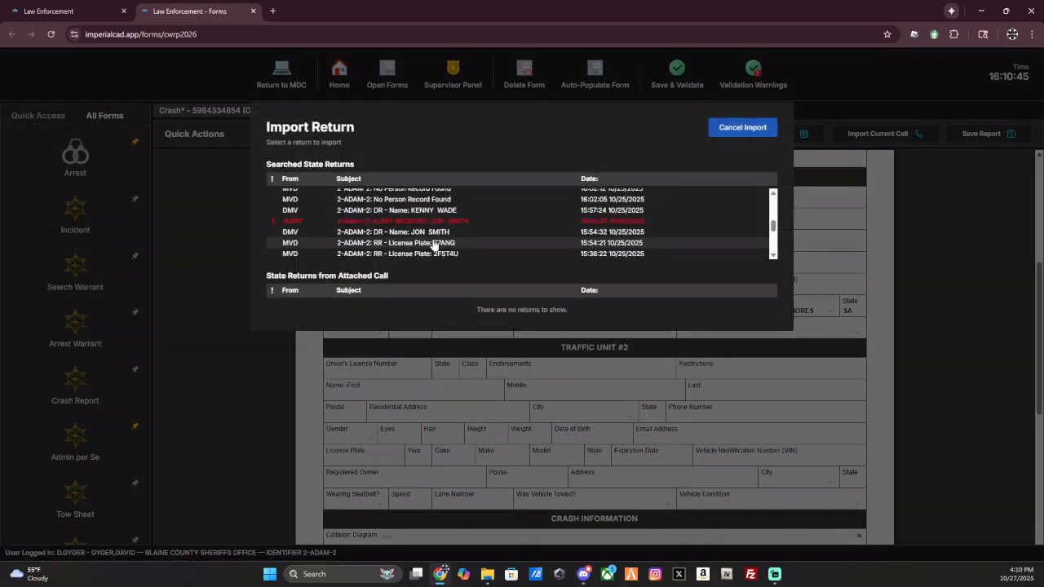
scroll(518, 259, "down", 1)
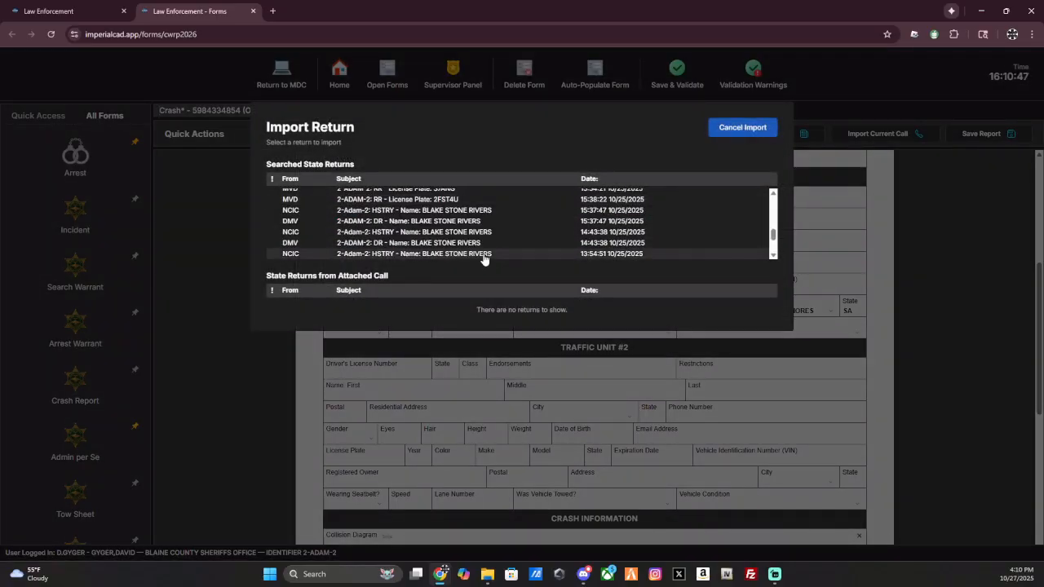
left_click(486, 256)
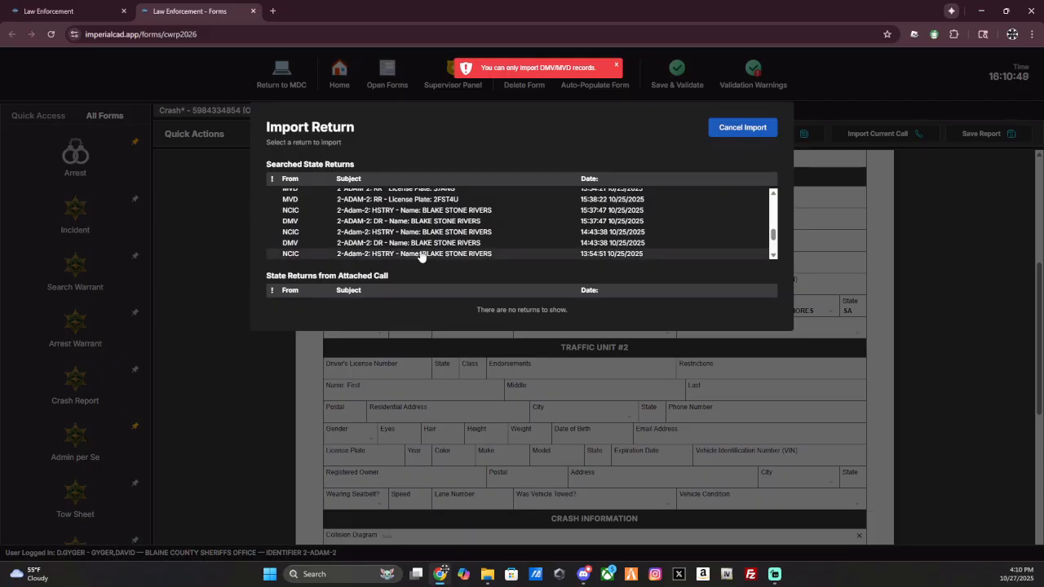
scroll(424, 248, "down", 1)
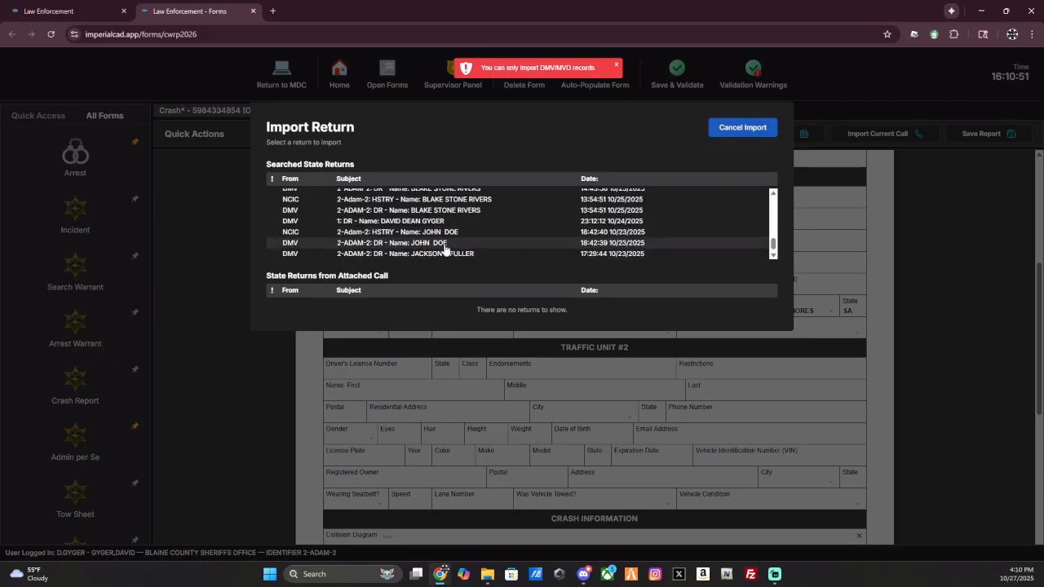
left_click(448, 243)
scroll(494, 383, "down", 1)
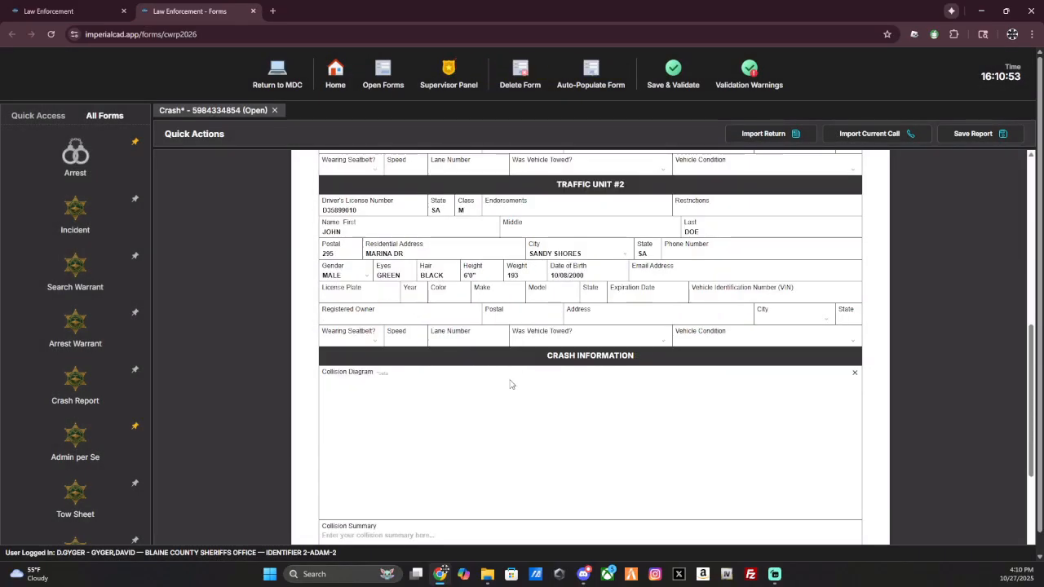
scroll(511, 384, "up", 1)
- Import the MVD license plate return dated 15:38:22 10/25/2025 into Traffic Unit #1
left_click(751, 133)
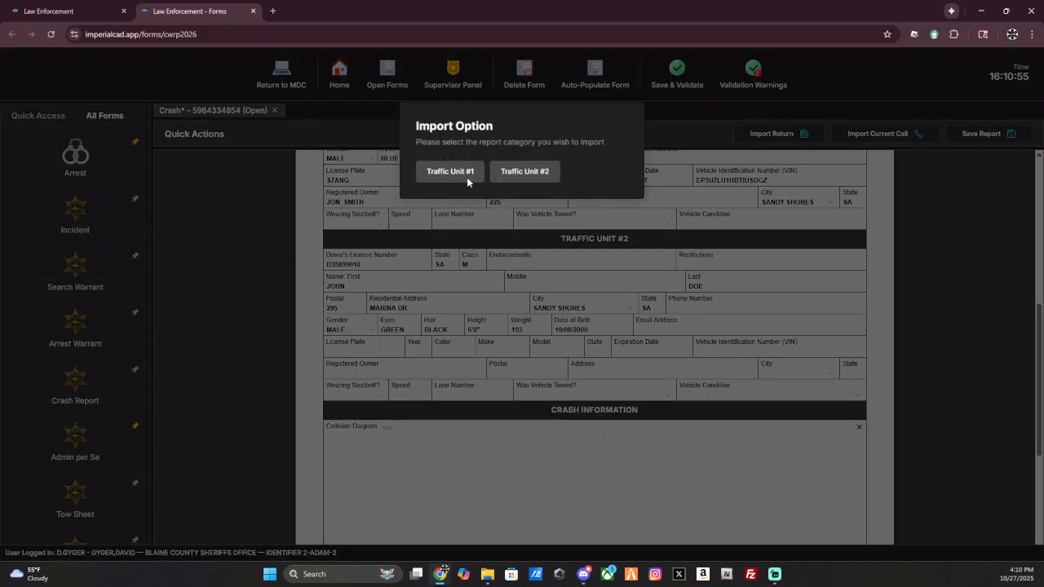
left_click(457, 172)
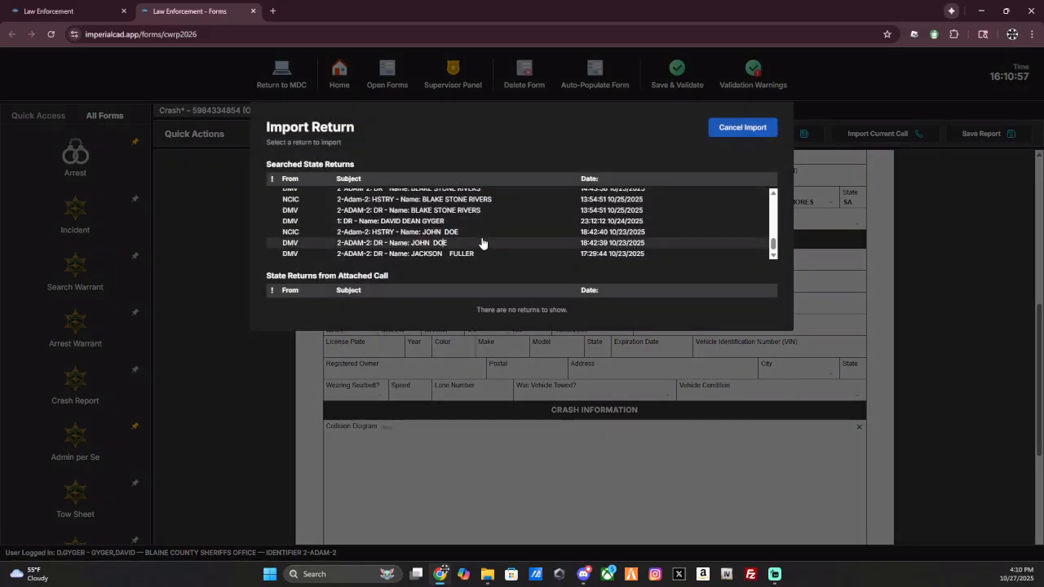
scroll(515, 203, "up", 2)
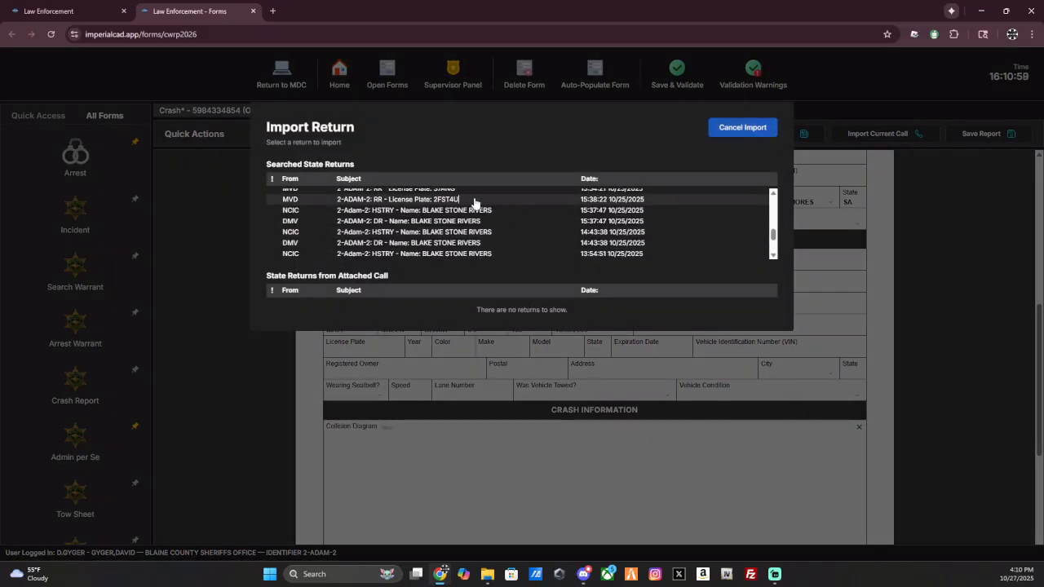
left_click(475, 199)
- Import the MVD license plate return dated 15:54:21 10/25/2025 into Traffic Unit #2
left_click(758, 134)
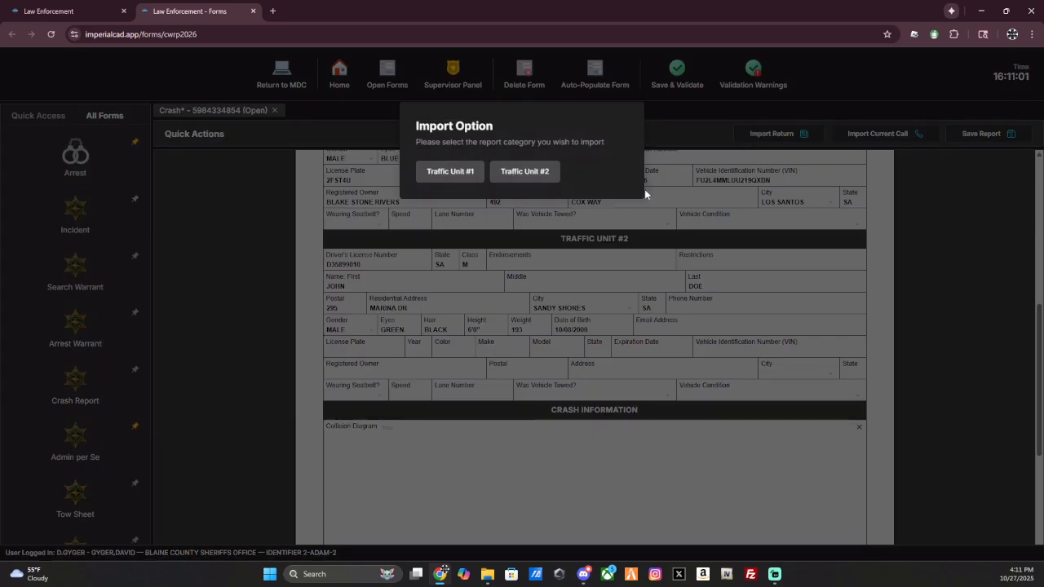
left_click(533, 172)
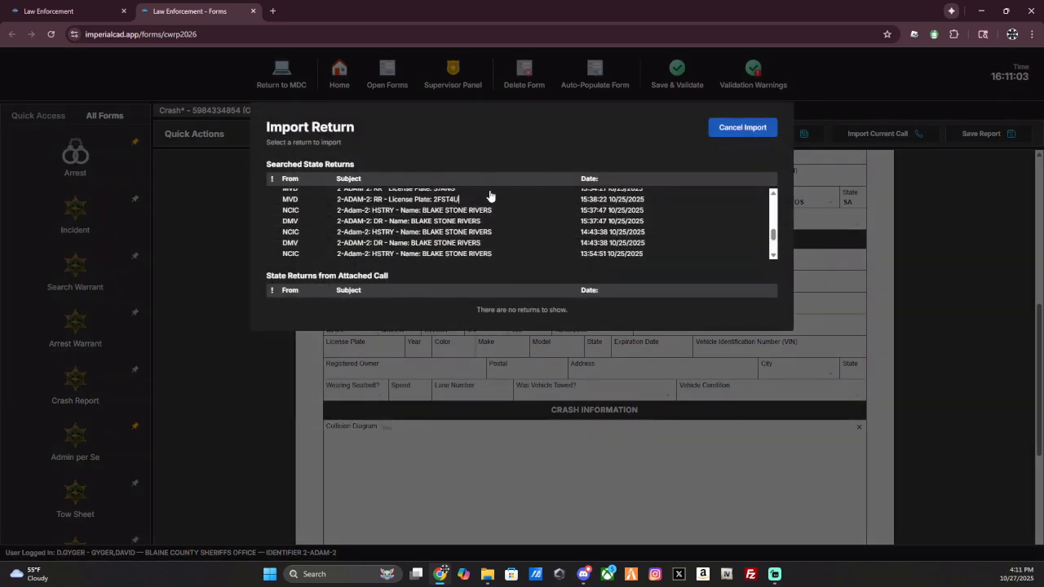
scroll(491, 214, "up", 2)
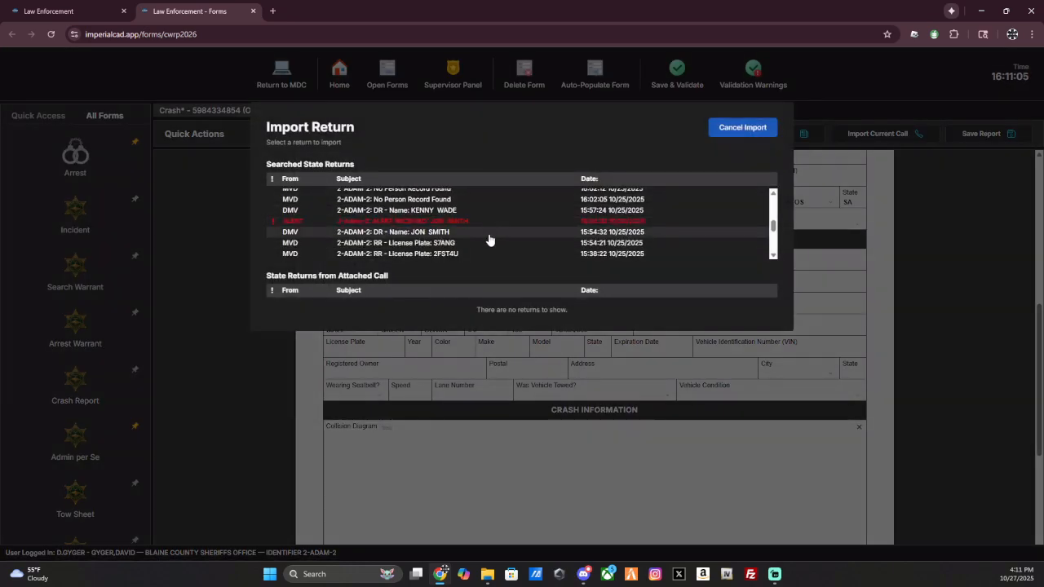
left_click(489, 243)
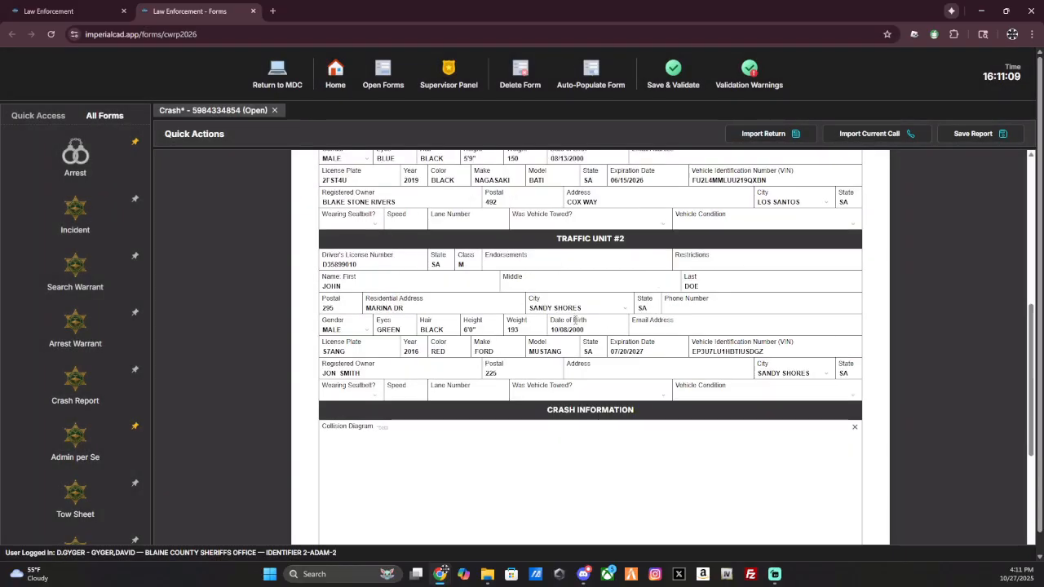
scroll(545, 343, "up", 1)
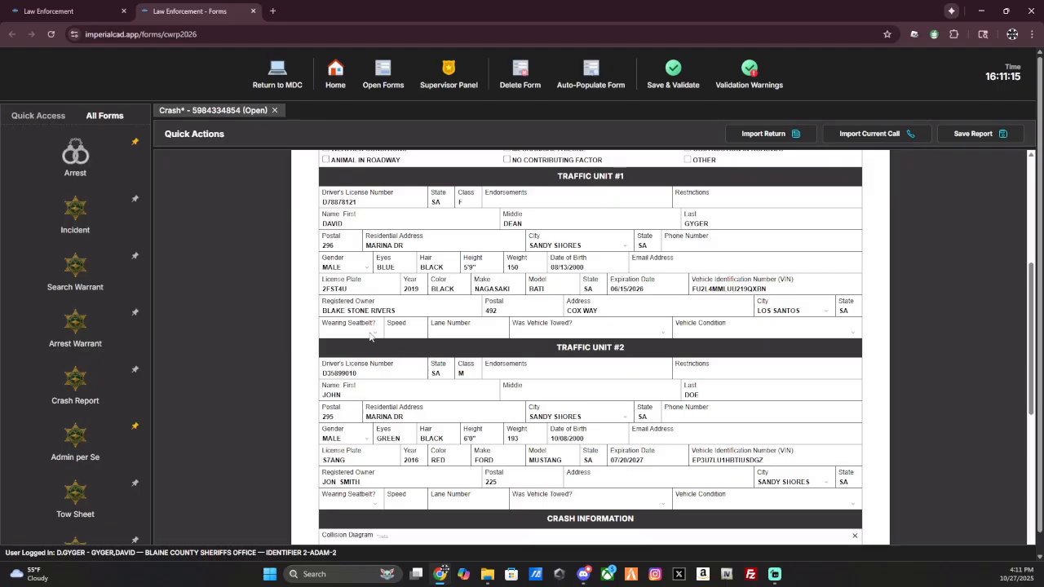
- Set Traffic Unit #1's seatbelt and vehicle towed fields to YES, and view its vehicle condition options without choosing one
left_click(352, 336)
left_click(352, 336)
left_click(352, 336)
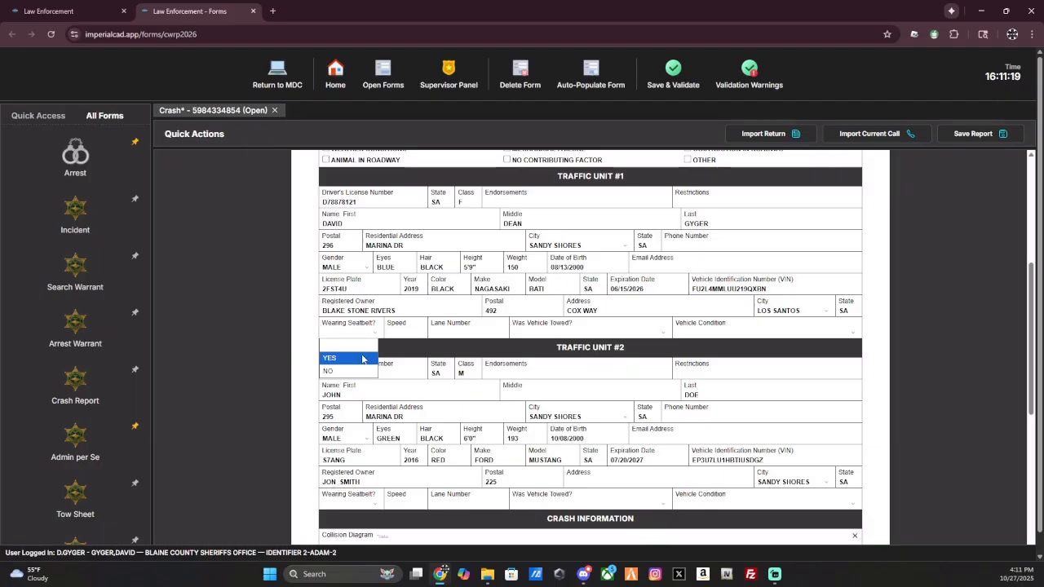
left_click(366, 360)
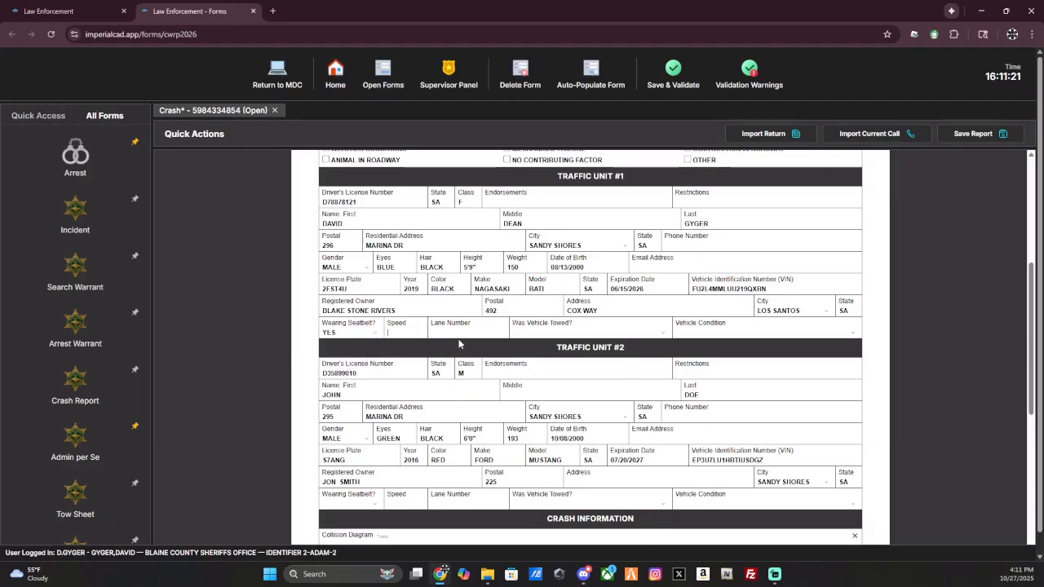
left_click(616, 333)
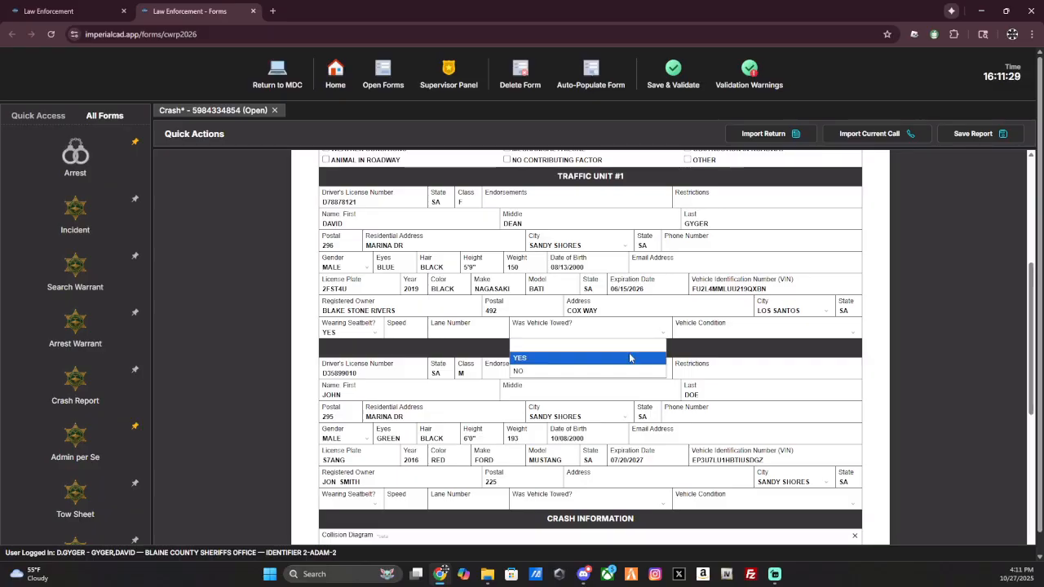
left_click(630, 358)
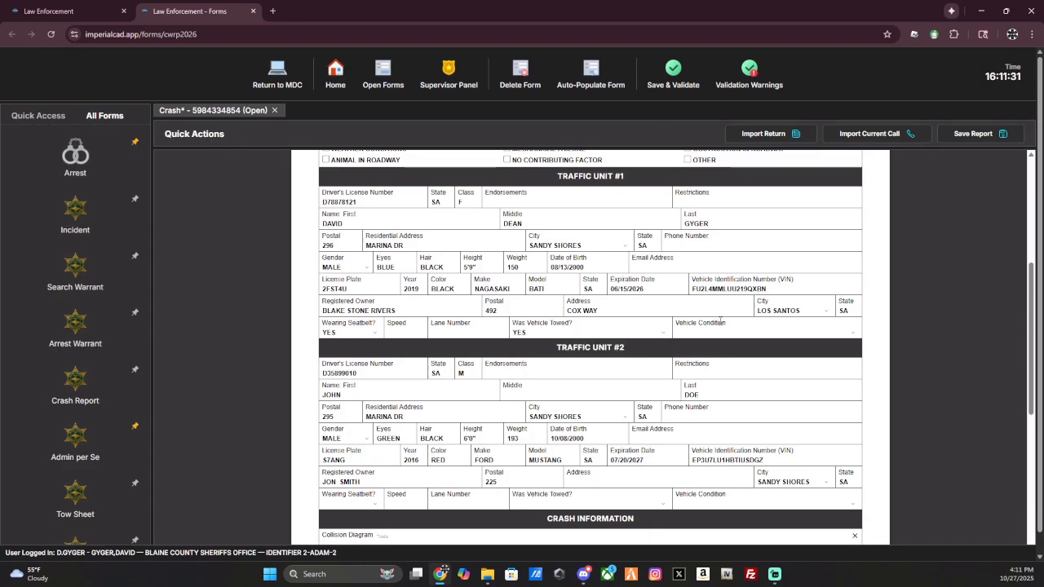
left_click(793, 332)
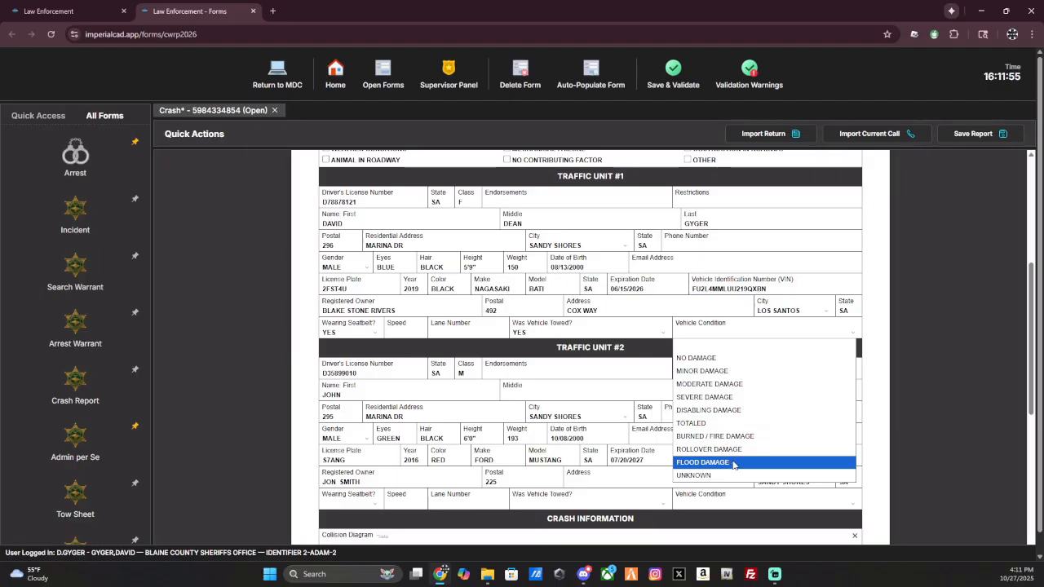
left_click(889, 325)
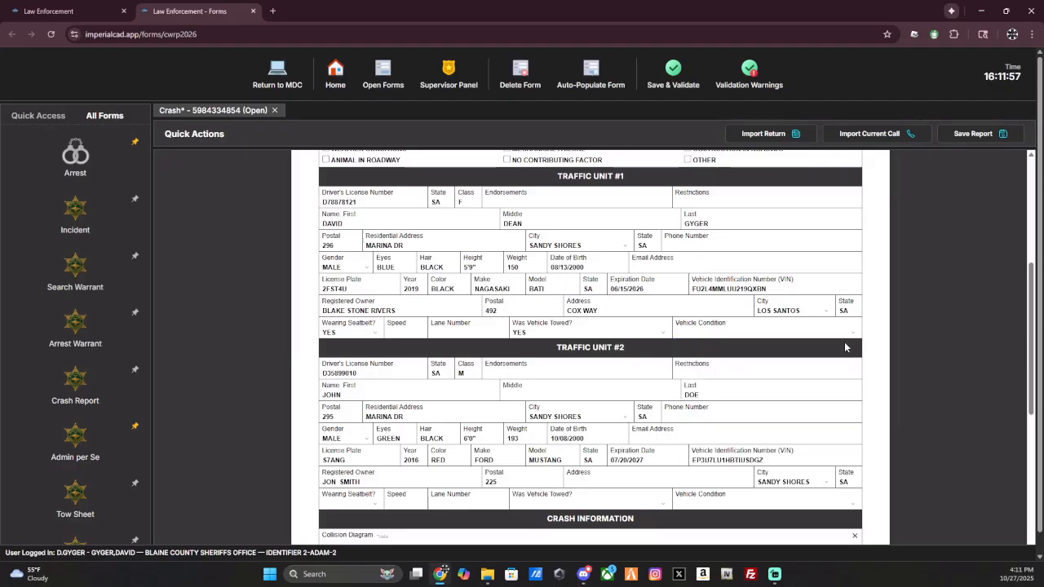
- Sketch a road across the collision diagram with two long edge lines and a dashed centre line between them
scroll(845, 348, "down", 5)
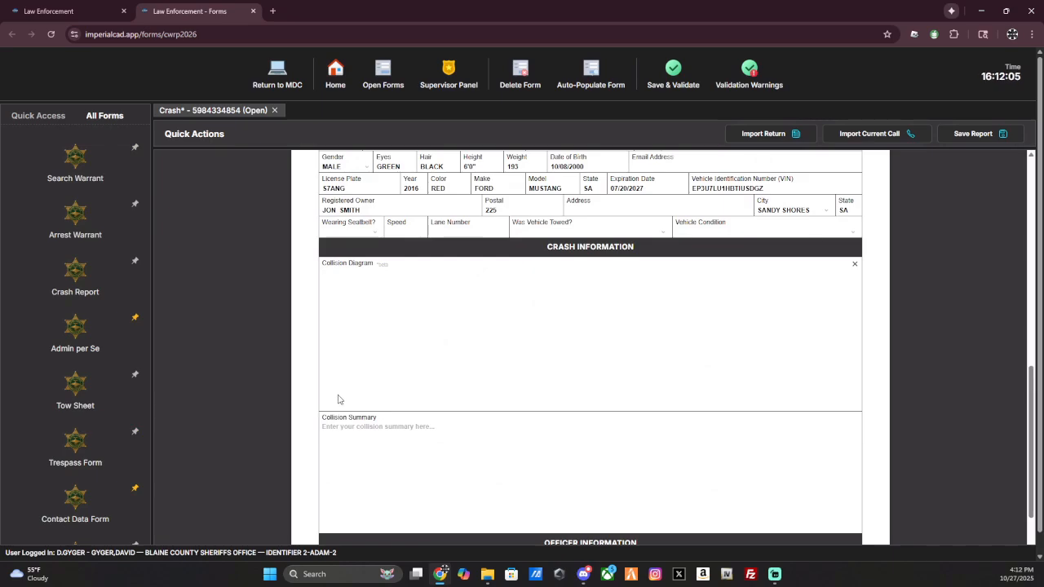
mouse_move(328, 390)
left_mouse_down()
mouse_move(546, 402)
mouse_move(832, 371)
left_mouse_up()
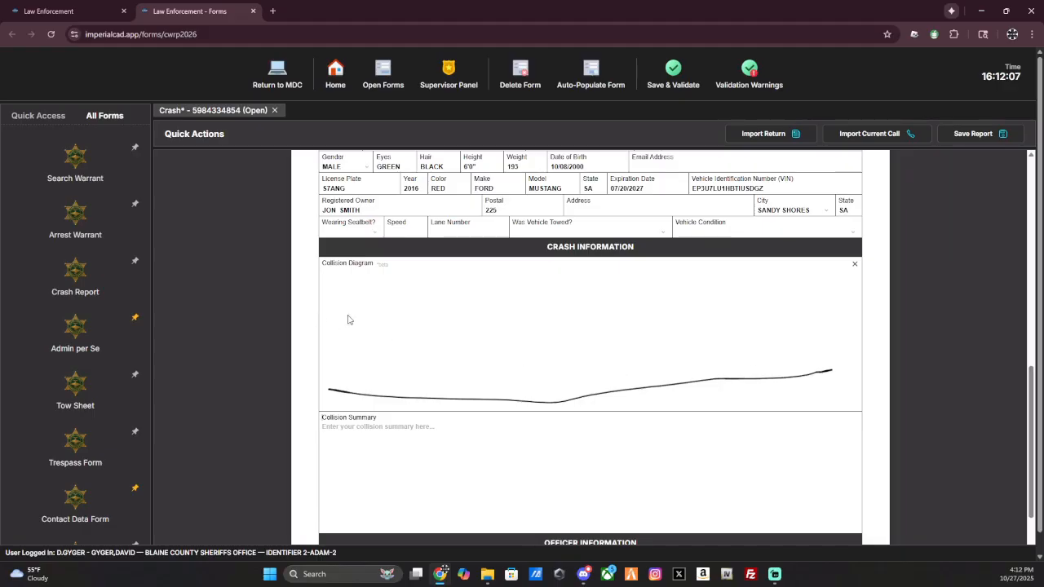
left_click_drag(335, 304, 848, 323)
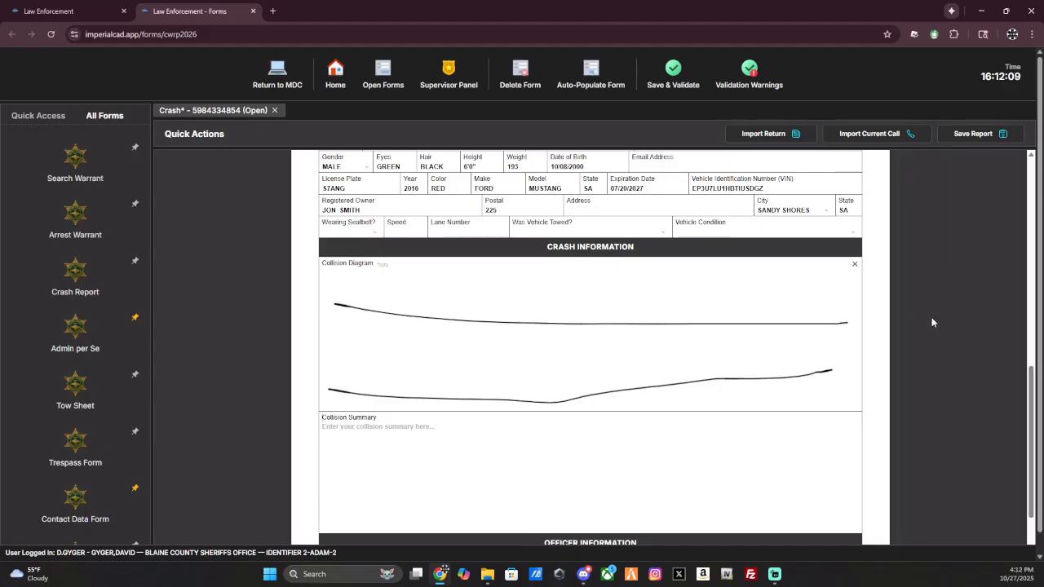
left_click_drag(344, 357, 546, 355)
left_click_drag(596, 357, 617, 355)
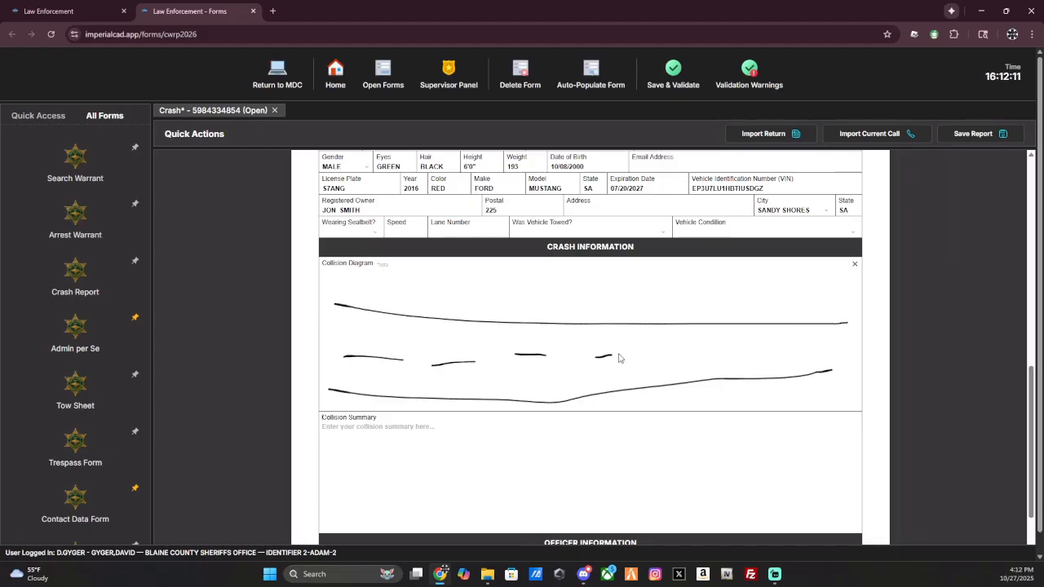
left_click_drag(681, 354, 689, 355)
left_click_drag(723, 348, 757, 348)
left_click_drag(796, 348, 811, 348)
left_click(826, 348)
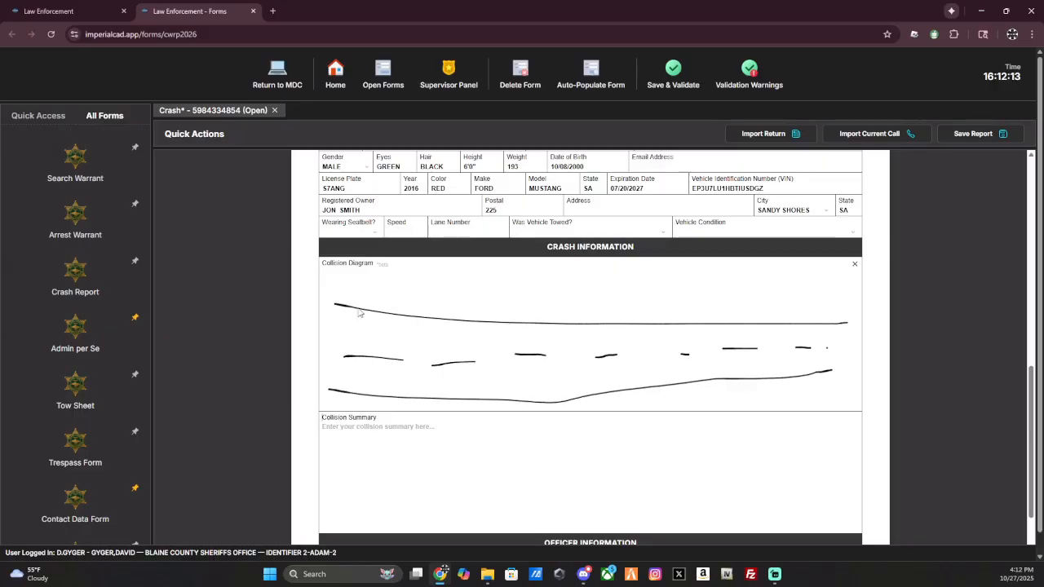
- Add freehand angled and curved strokes across the road in the collision diagram to represent the crash
left_click_drag(359, 311, 375, 315)
left_click_drag(389, 387, 576, 403)
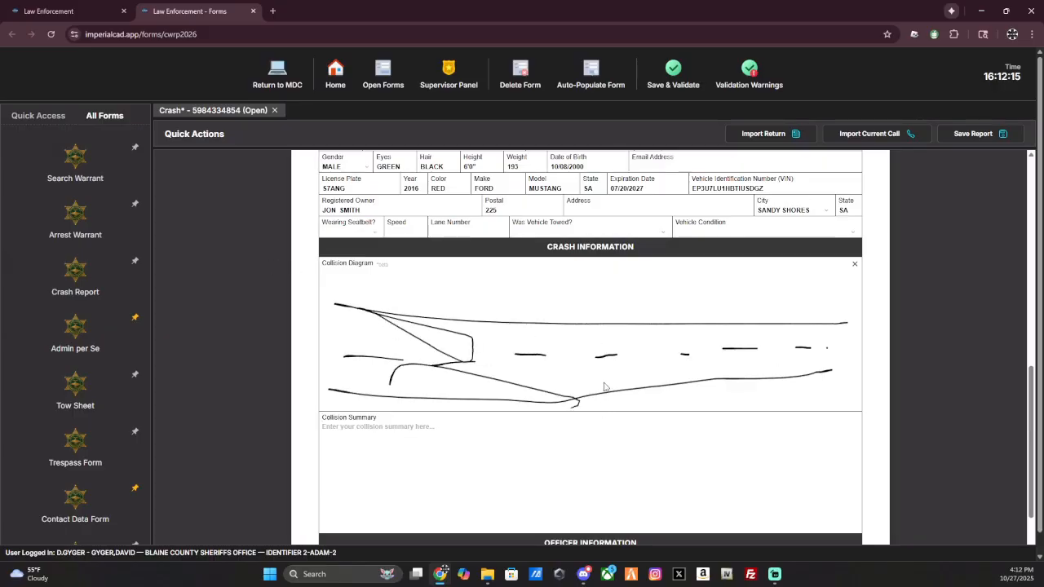
mouse_move(679, 369)
left_mouse_down()
mouse_move(643, 400)
mouse_move(640, 385)
left_mouse_up()
left_click_drag(648, 315, 679, 346)
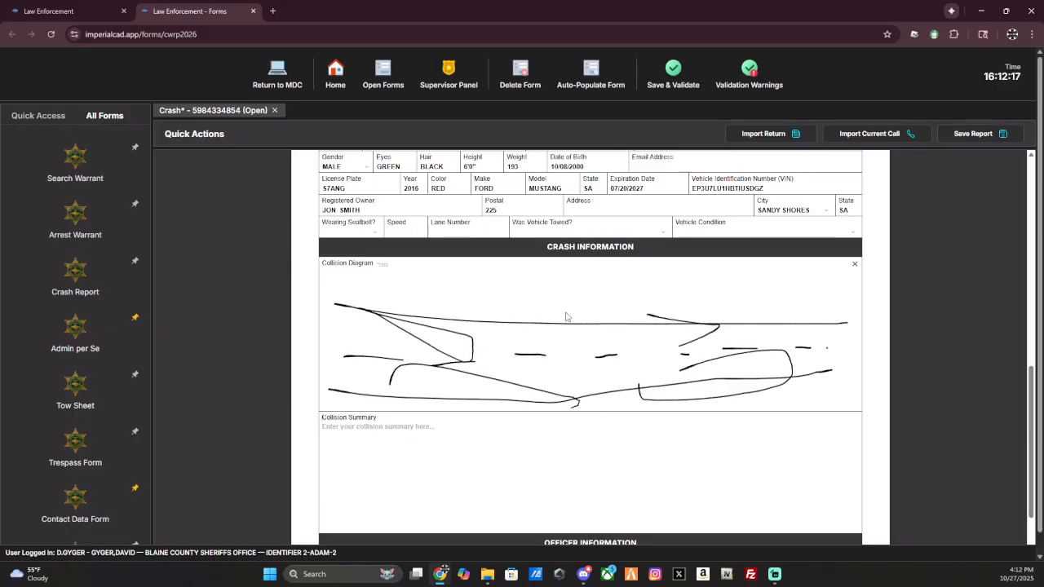
left_click_drag(583, 309, 548, 341)
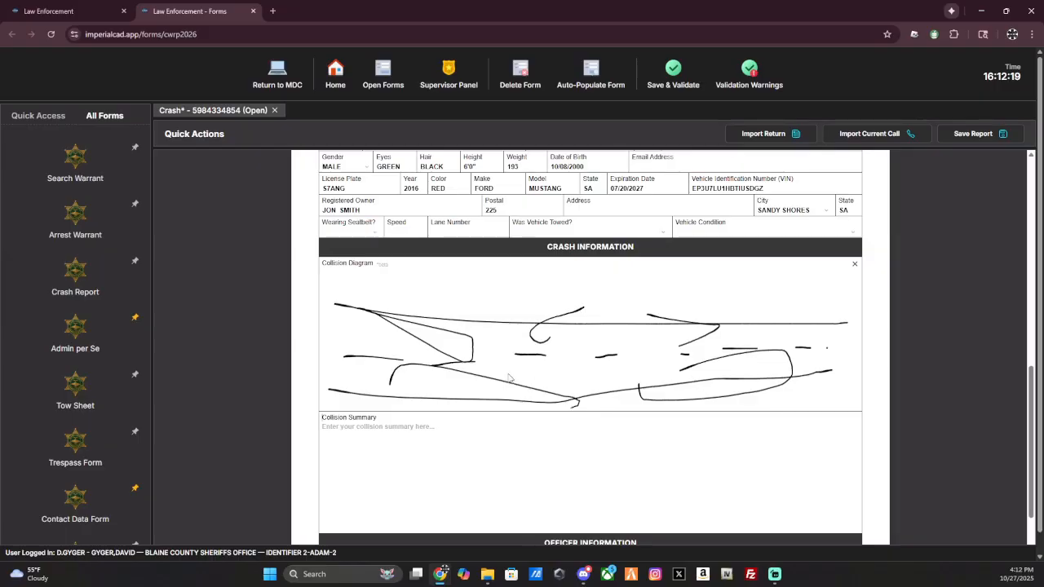
- Go to the collision summary and officer information, and close the Crash Report without saving
scroll(422, 371, "down", 1)
left_click(419, 392)
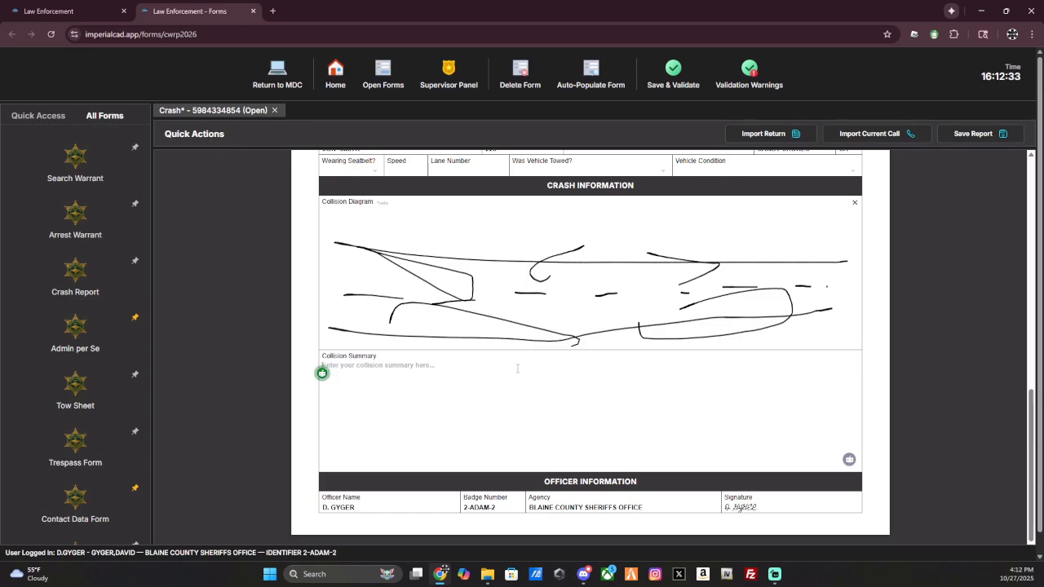
left_click(275, 111)
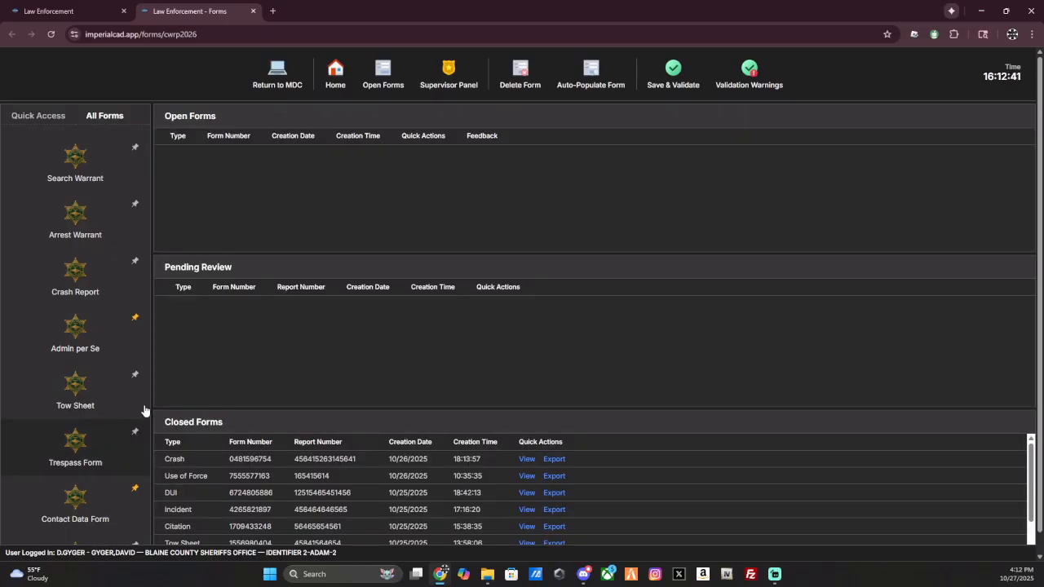
- Start a CVE Report from the full list of forms and look through its vehicle, subject, carrier and officer sections
scroll(112, 259, "down", 2)
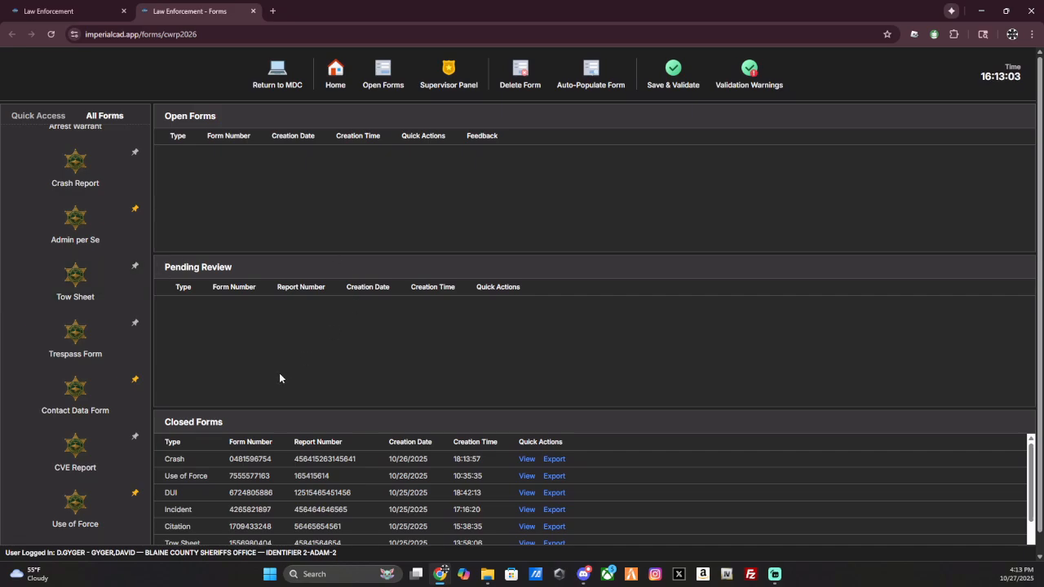
scroll(127, 351, "down", 2)
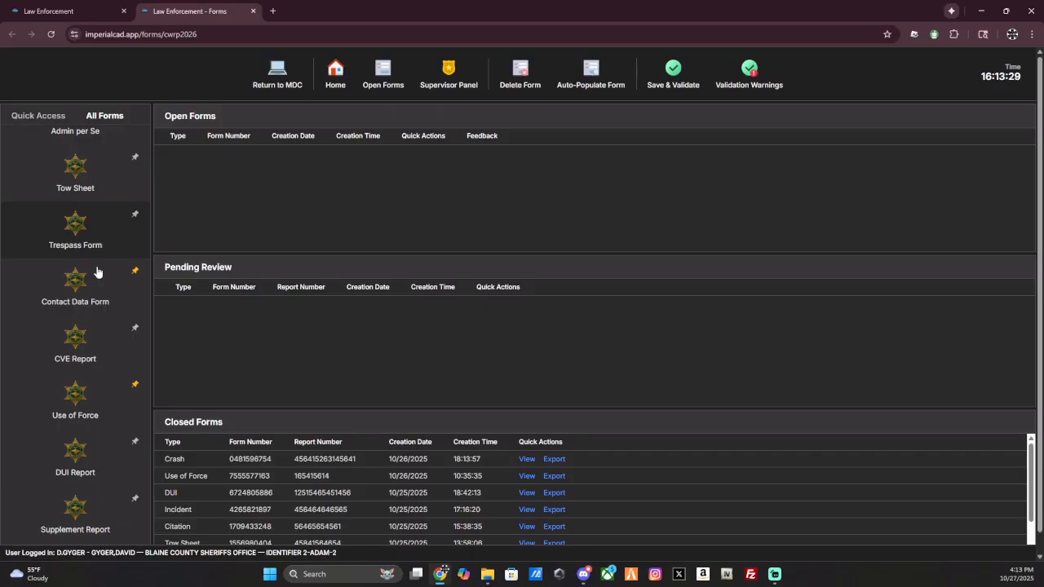
scroll(85, 243, "down", 1)
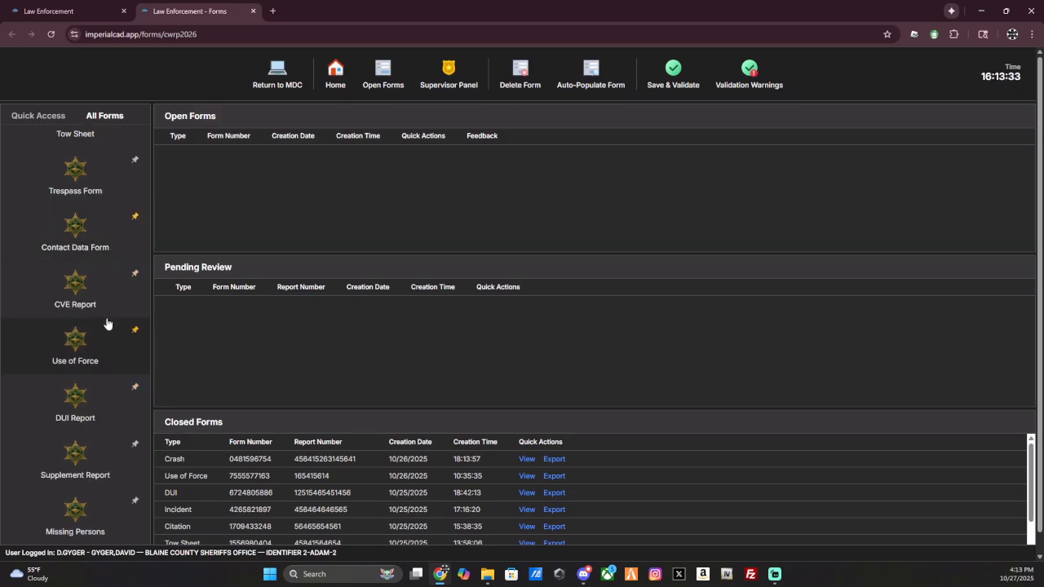
left_click(84, 302)
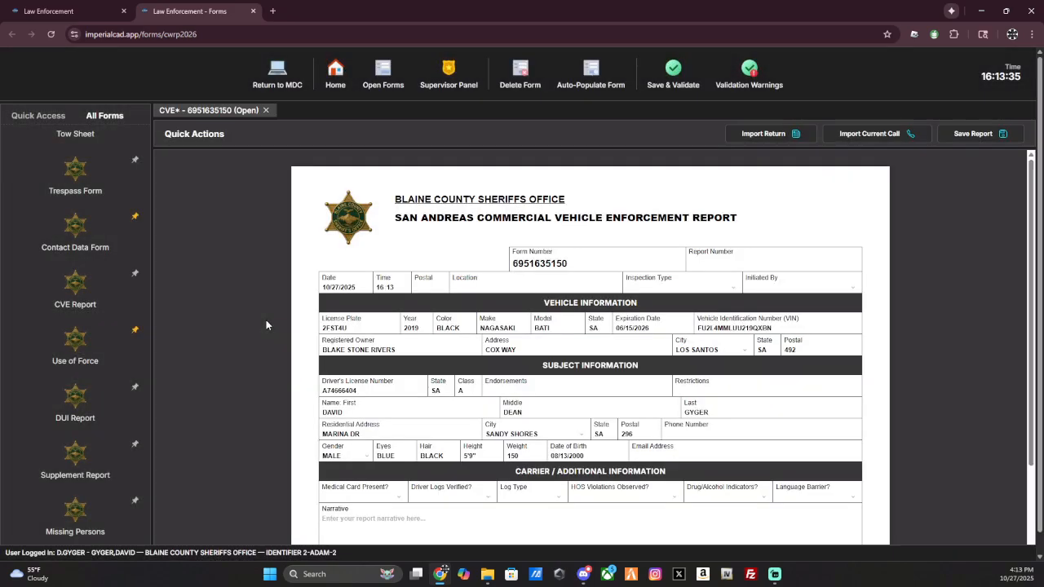
scroll(758, 298, "down", 2)
scroll(764, 295, "down", 1)
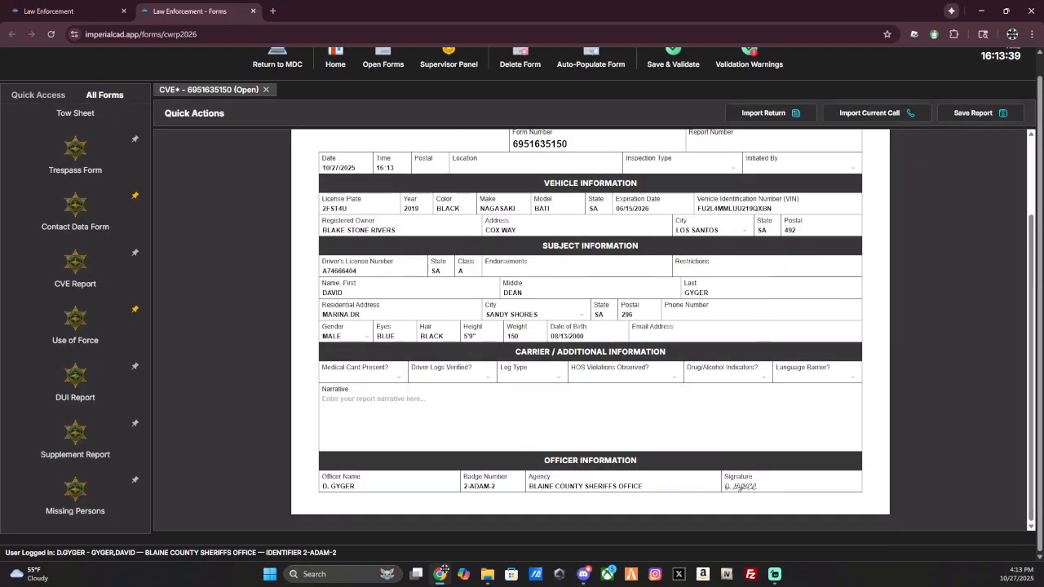
- Review the CVE Report from its header down to the narrative field, and close it without saving
scroll(721, 168, "up", 1)
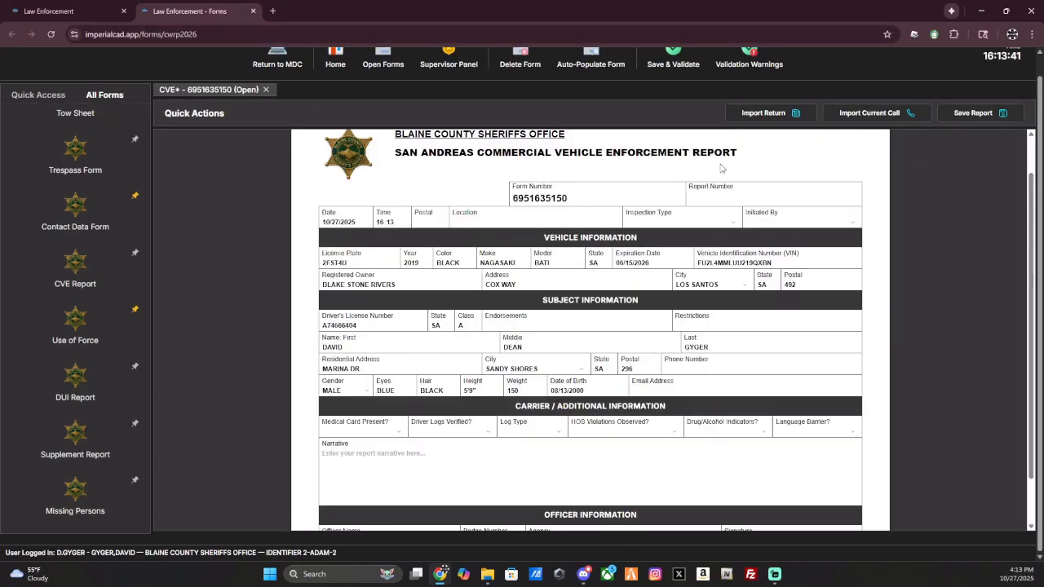
scroll(590, 326, "down", 1)
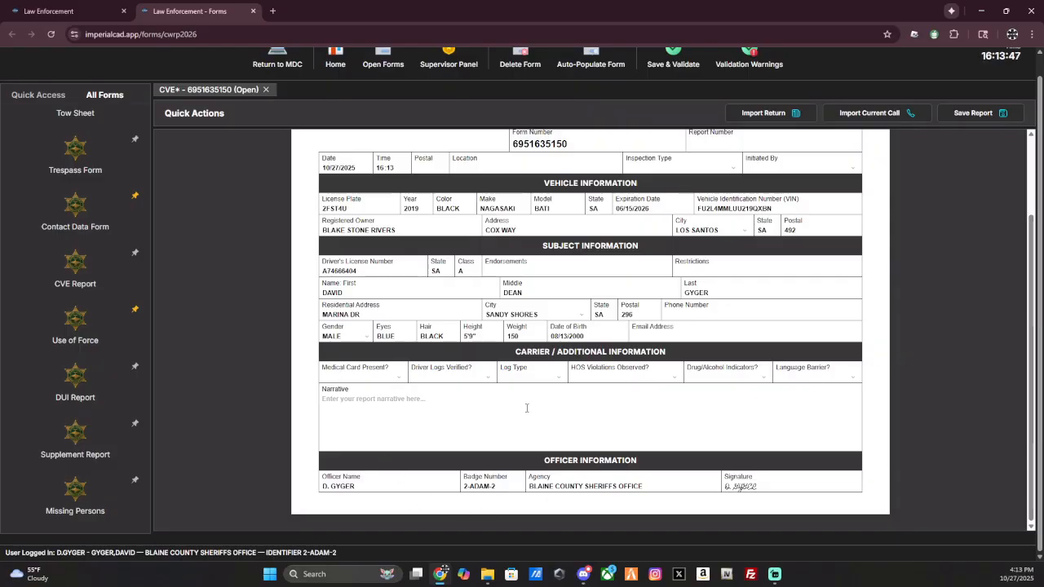
left_click(384, 414)
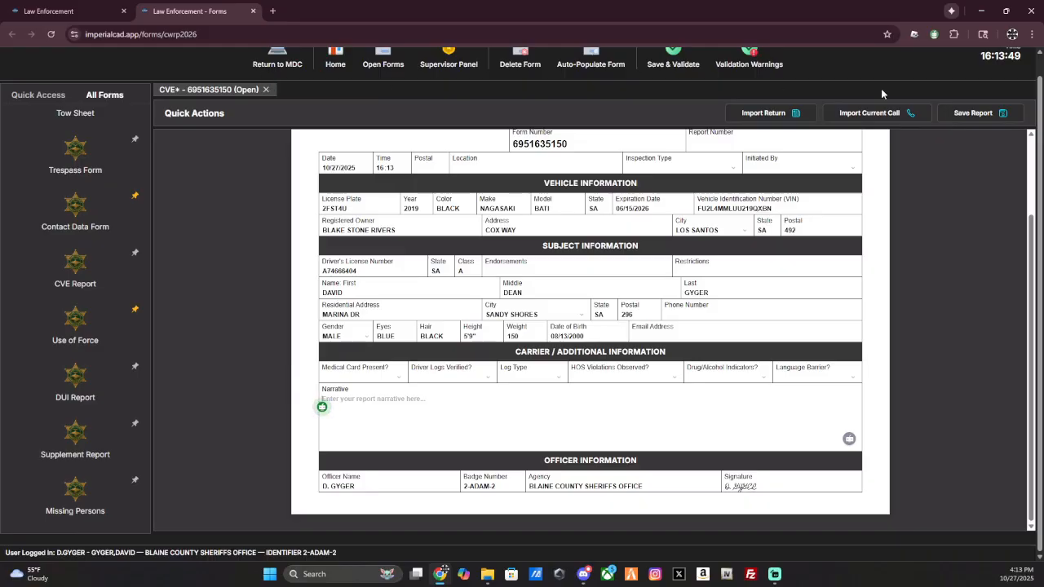
left_click(265, 90)
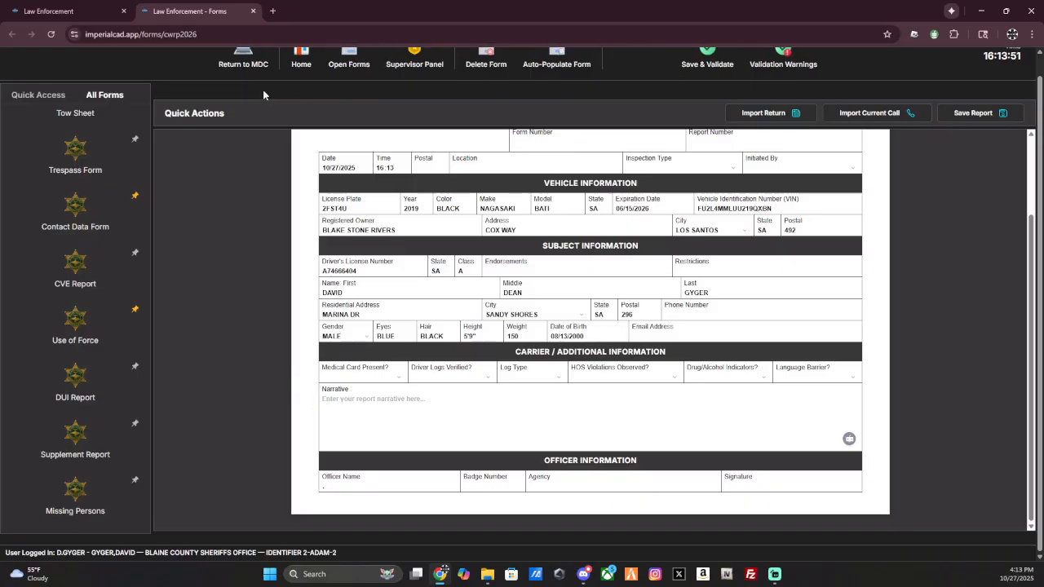
- Start a DUI Report from the full forms list and review its initial observations, surface type options and gaze nystagmus section
scroll(73, 441, "down", 1)
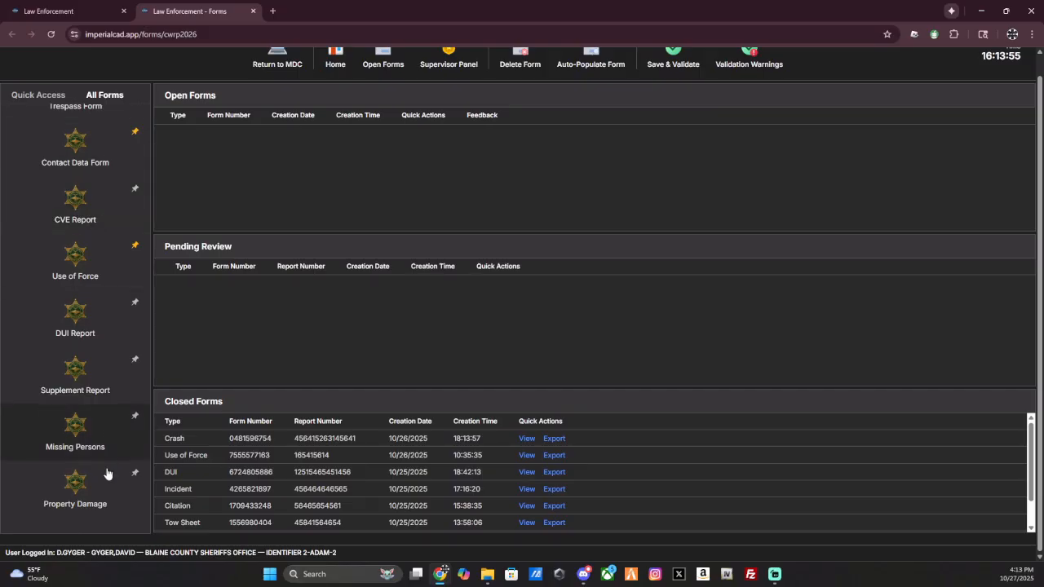
left_click(74, 330)
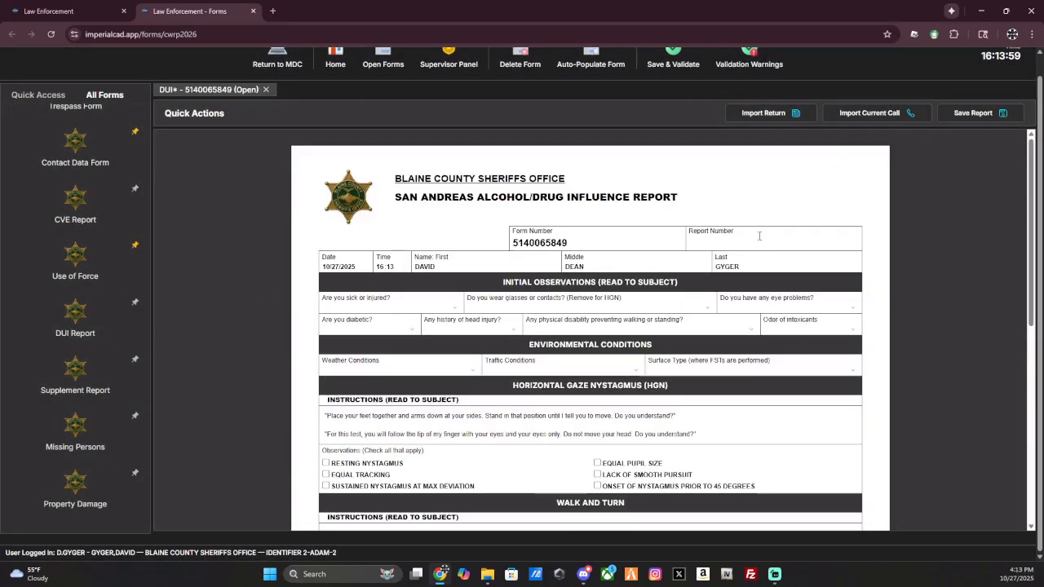
scroll(485, 471, "down", 1)
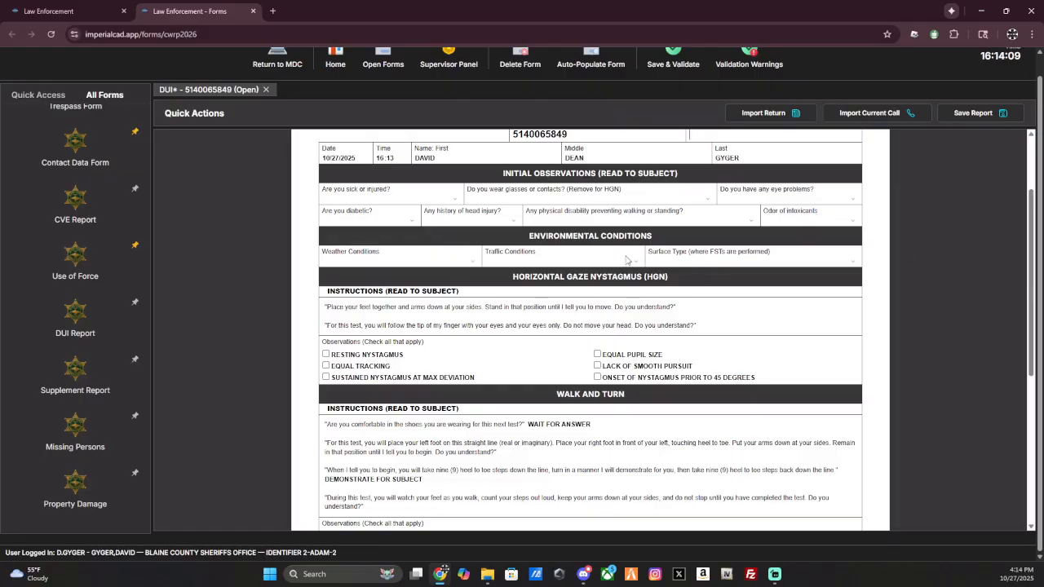
left_click(737, 269)
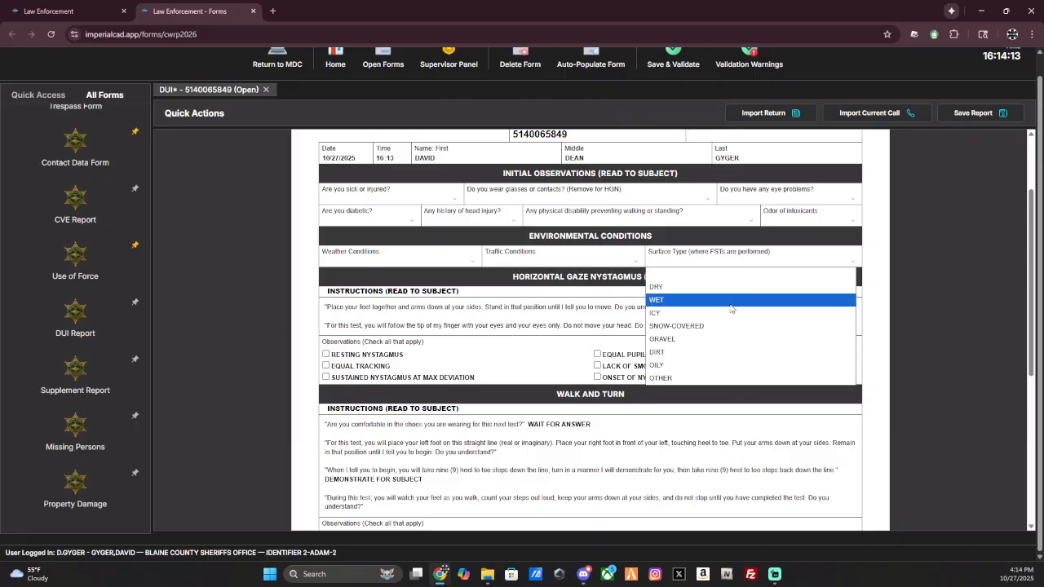
left_click(961, 270)
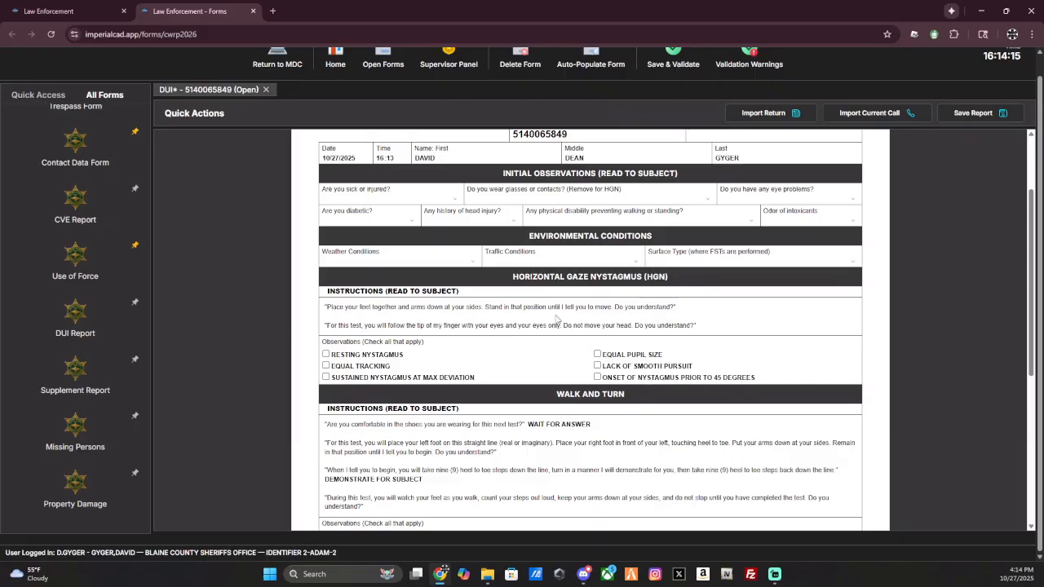
scroll(492, 322, "down", 1)
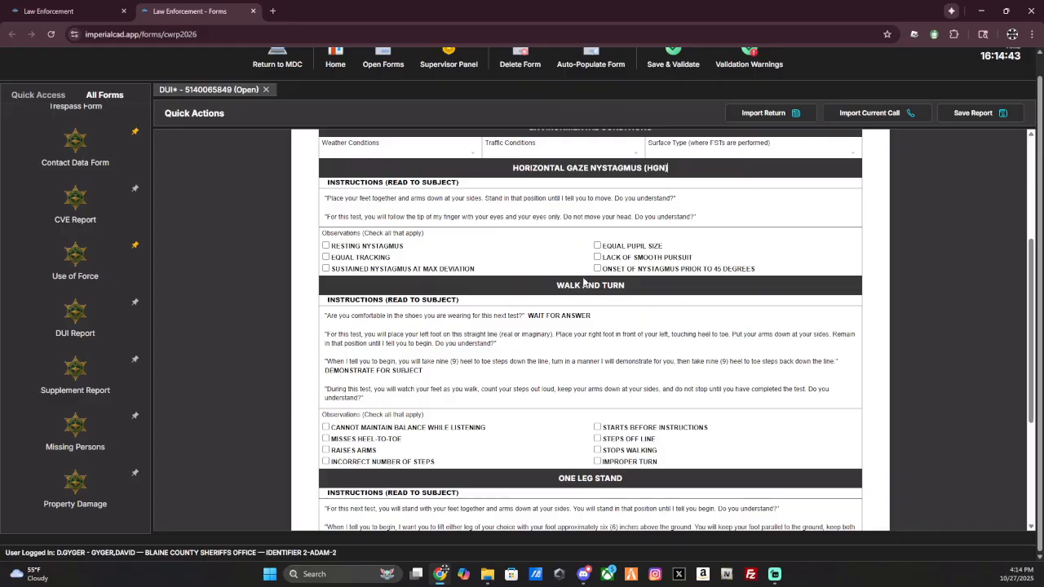
- Check the MDC dispatch screen for the panic alert and return to the open DUI Report
left_click(45, 8)
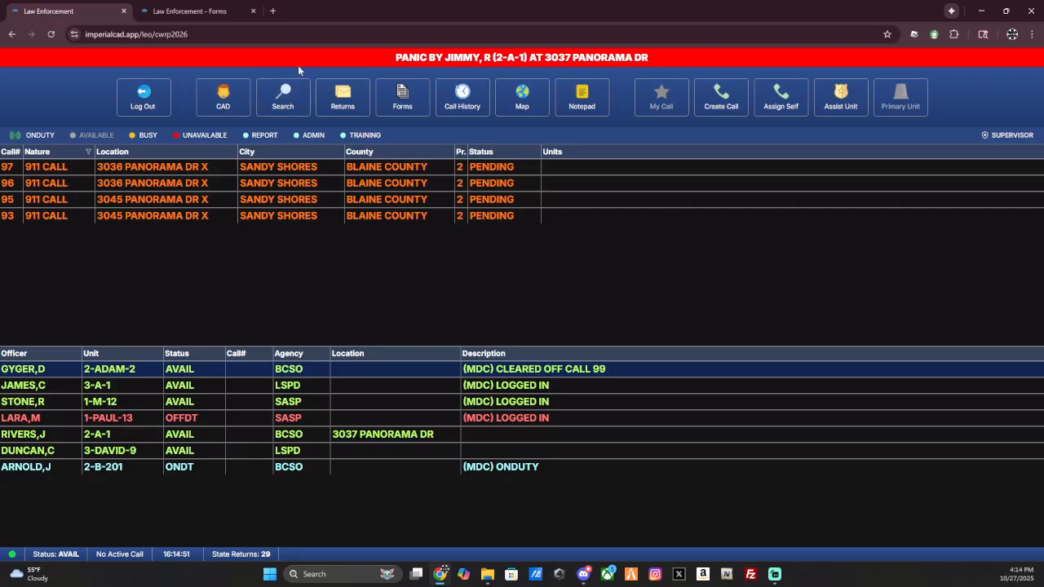
left_click(218, 11)
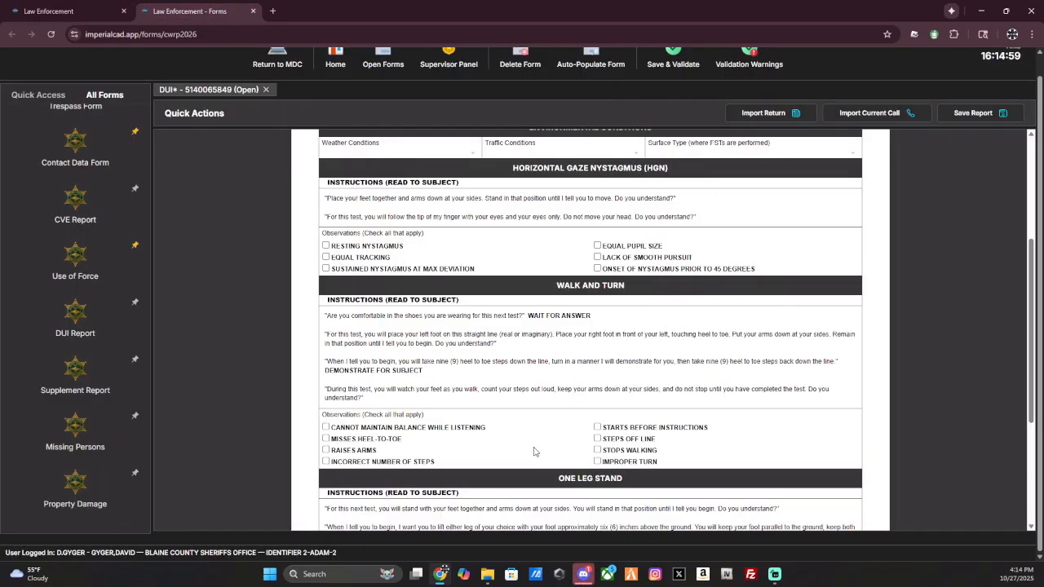
- Review the DUI Report's Walk and Turn, One Leg Stand and additional notes sections, and close it without saving
scroll(469, 216, "down", 1)
scroll(563, 245, "down", 1)
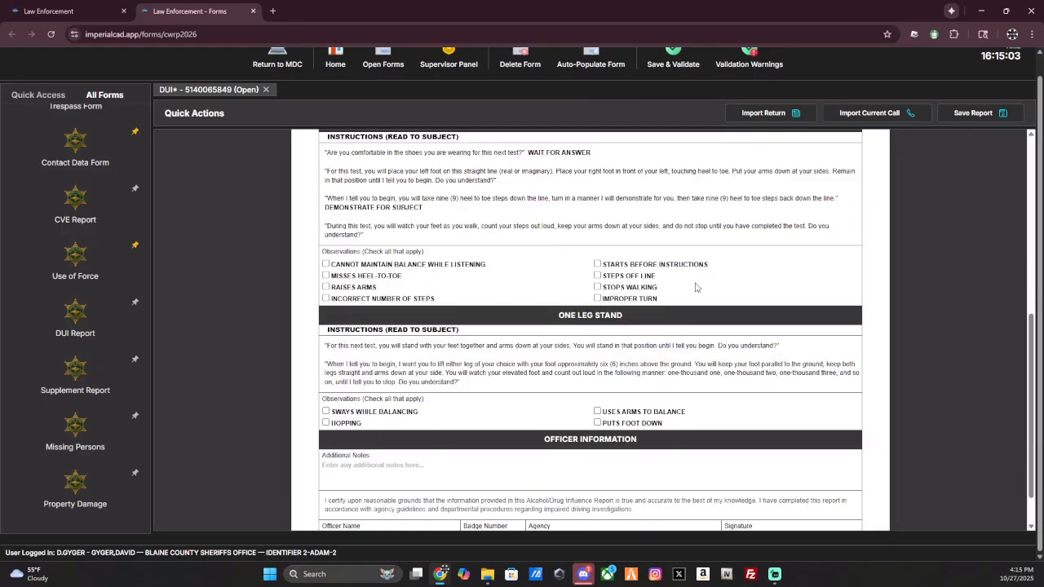
scroll(523, 288, "down", 1)
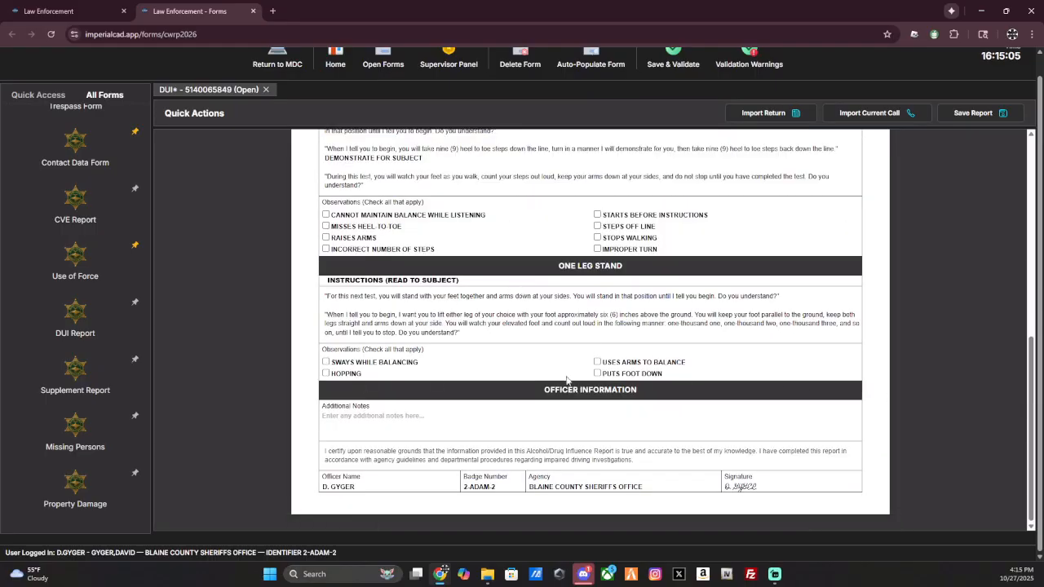
left_click(544, 428)
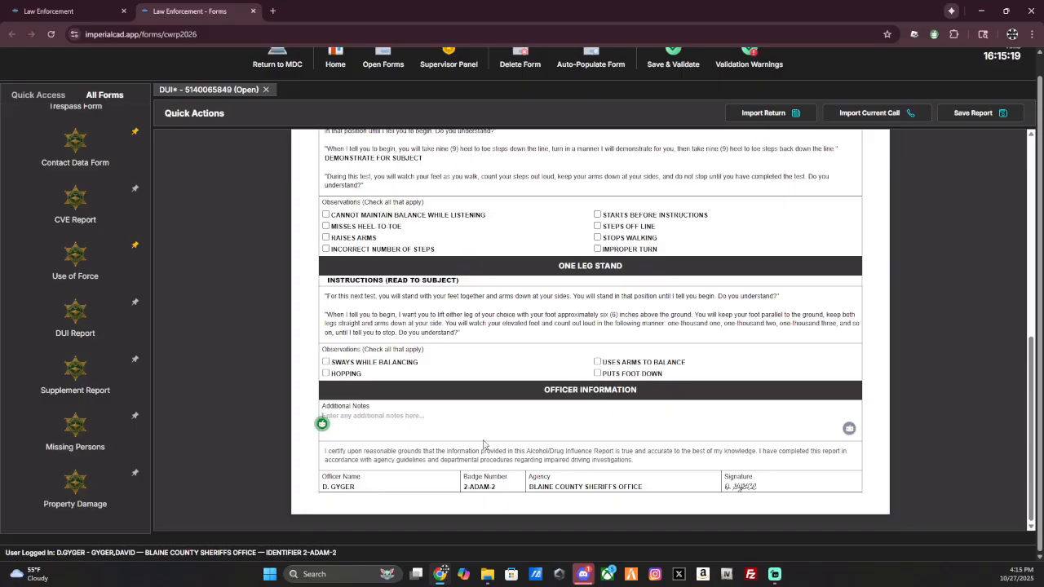
left_click(266, 90)
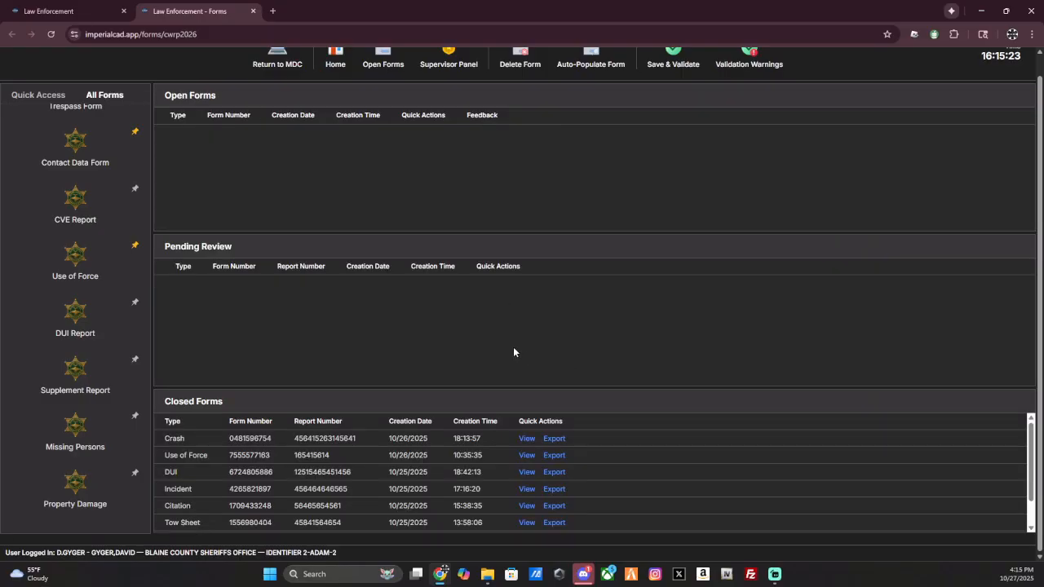
- Start a Supplement Report and examine its reporting officer and narrative fields
left_click(72, 381)
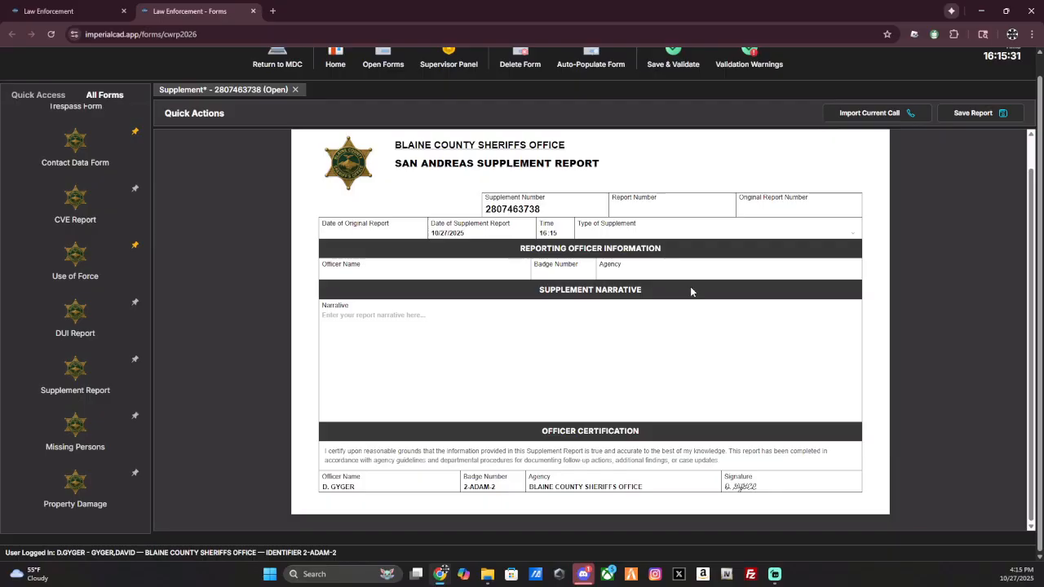
left_click(668, 314)
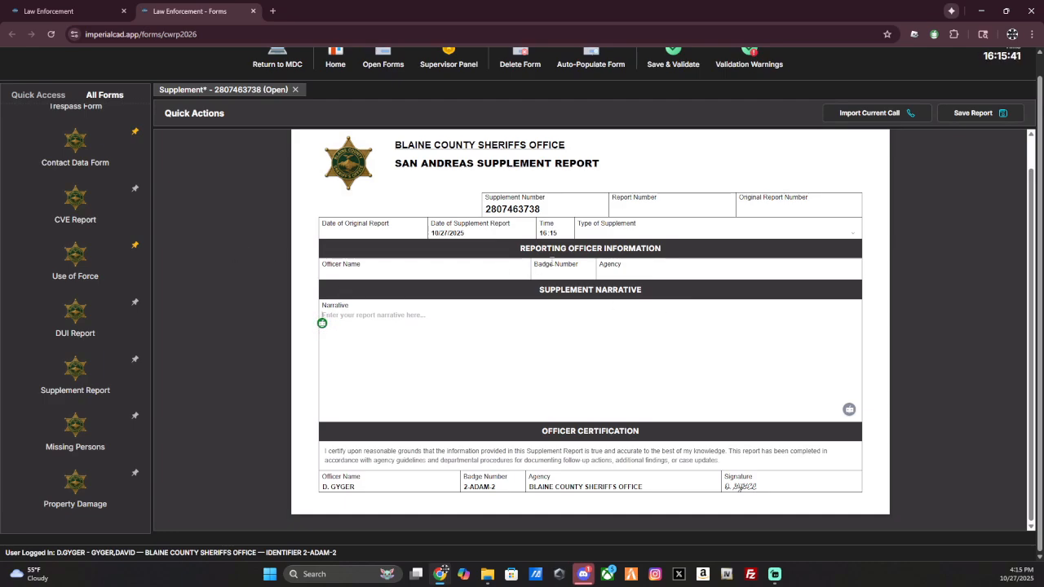
left_click(369, 272)
left_click(326, 342)
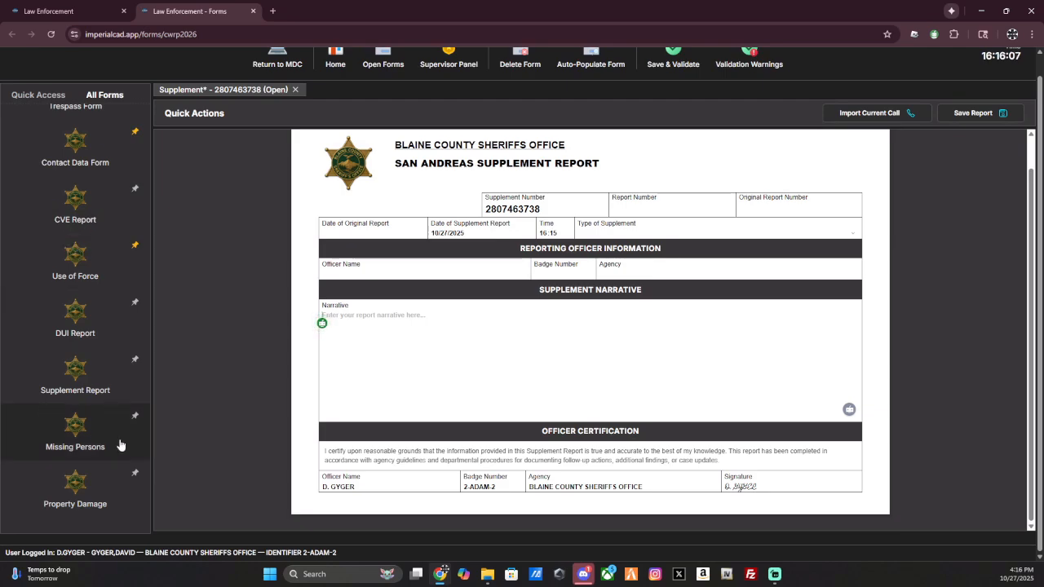
- Start a Missing Persons report and review its missing person types, person and vehicle details, and investigative notes
left_click(76, 443)
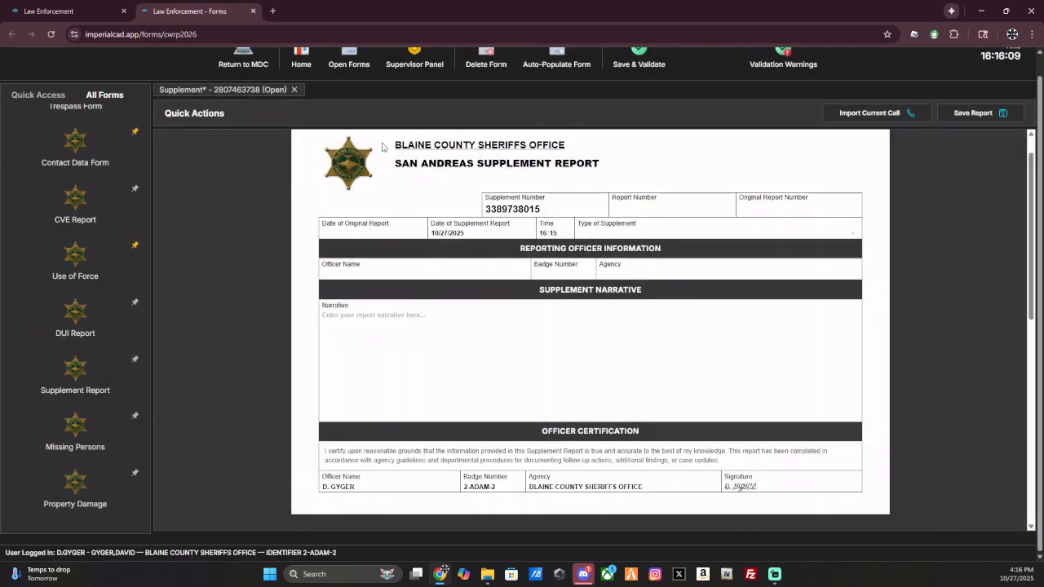
left_click(464, 89)
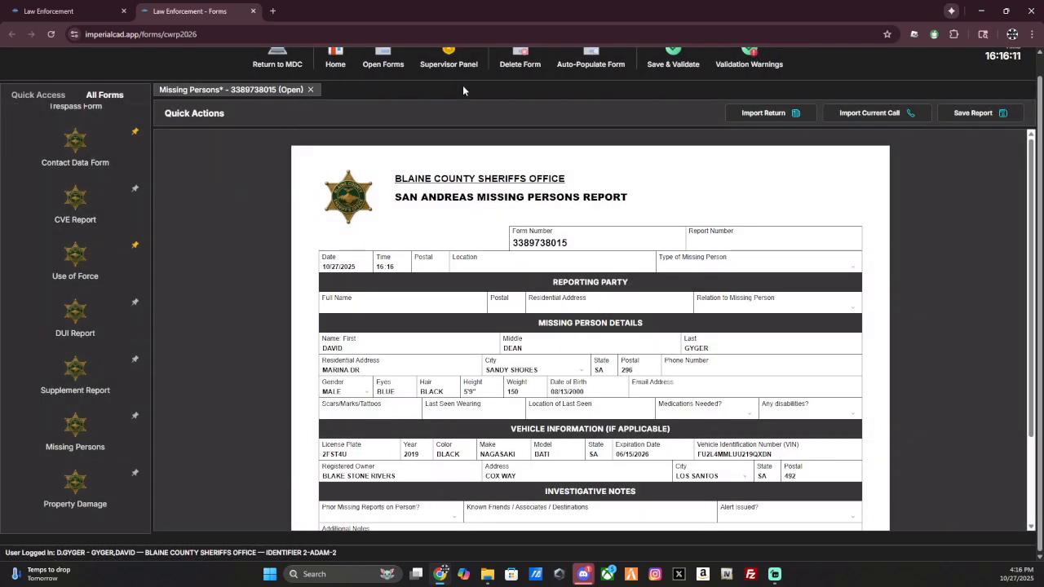
scroll(620, 408, "down", 2)
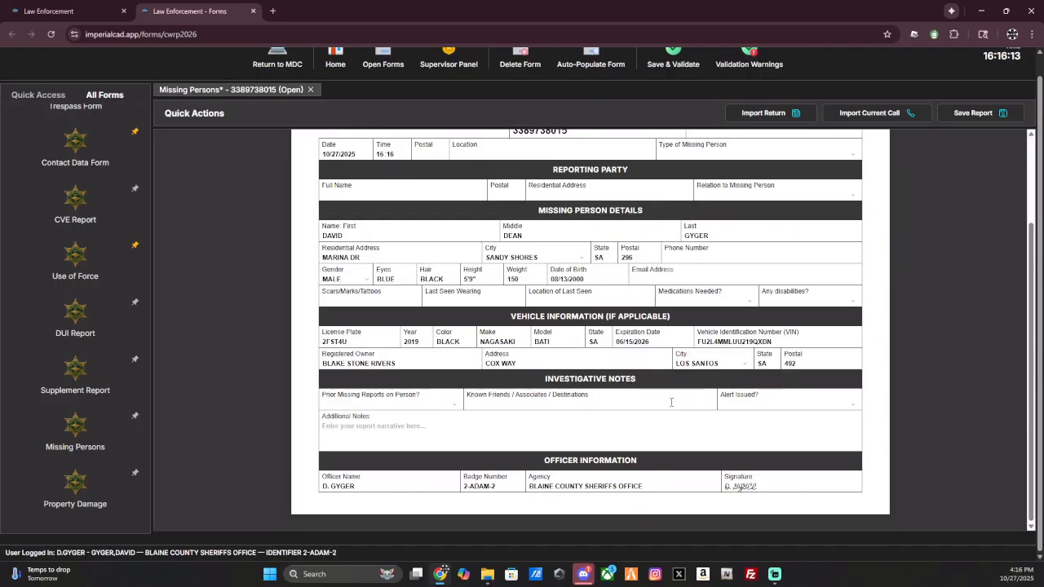
scroll(671, 402, "up", 2)
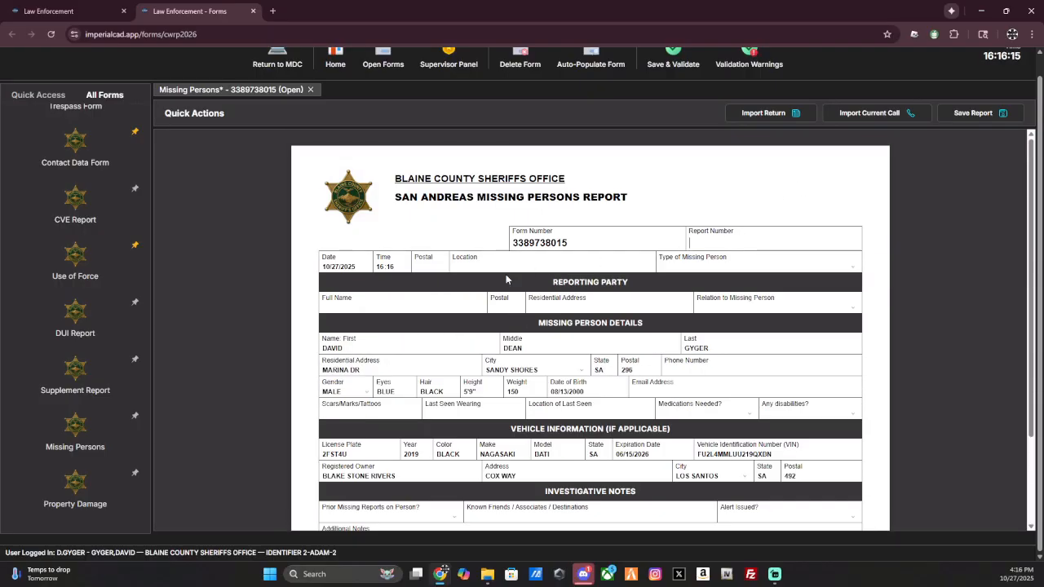
left_click(766, 267)
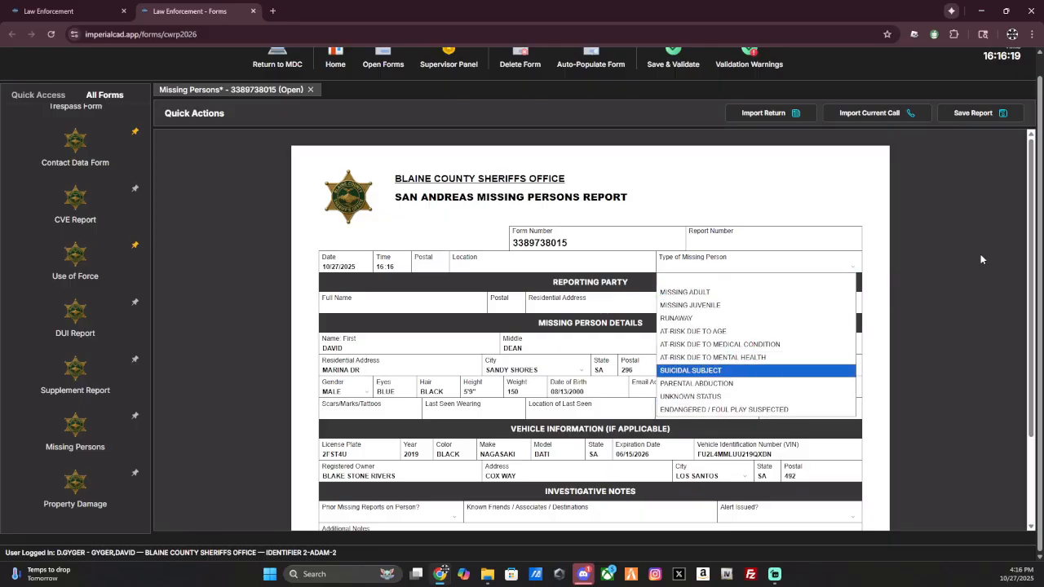
scroll(938, 310, "down", 2)
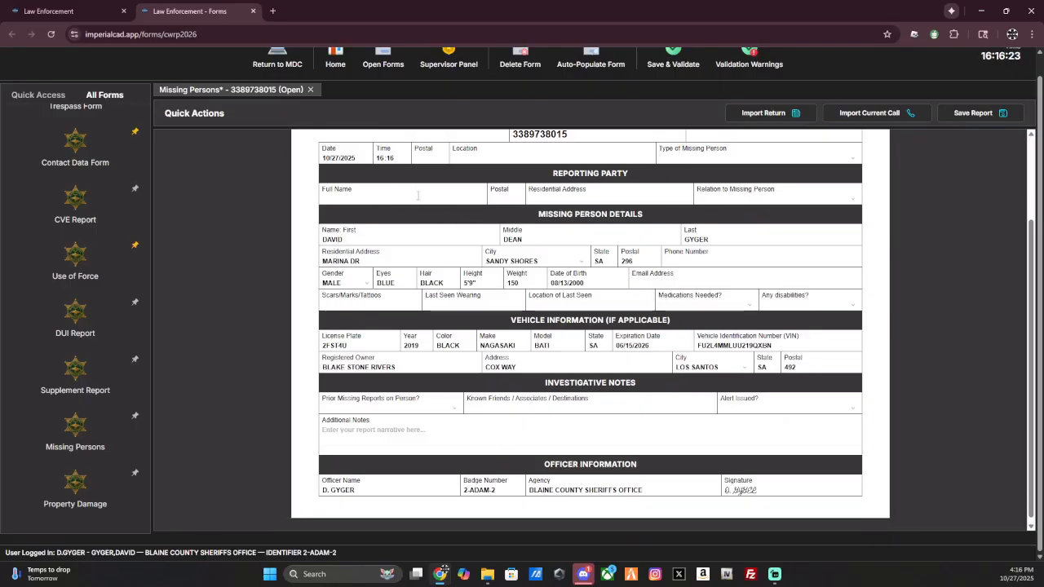
scroll(643, 346, "down", 1)
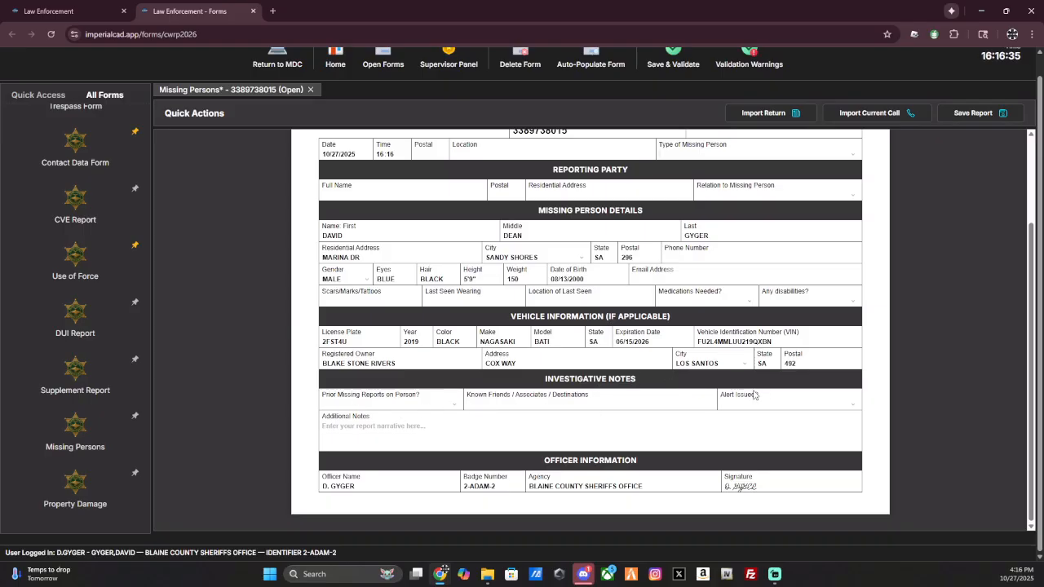
left_click(462, 422)
- Start a Property Damage report and look through its location field and the Type of Property and Cause of Damage options
left_click(99, 487)
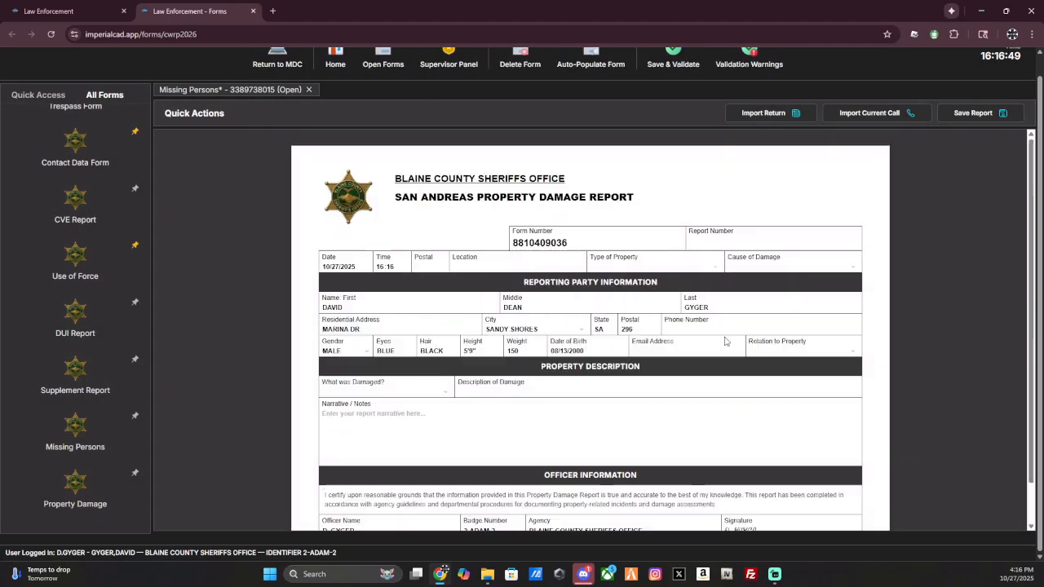
scroll(474, 215, "down", 1)
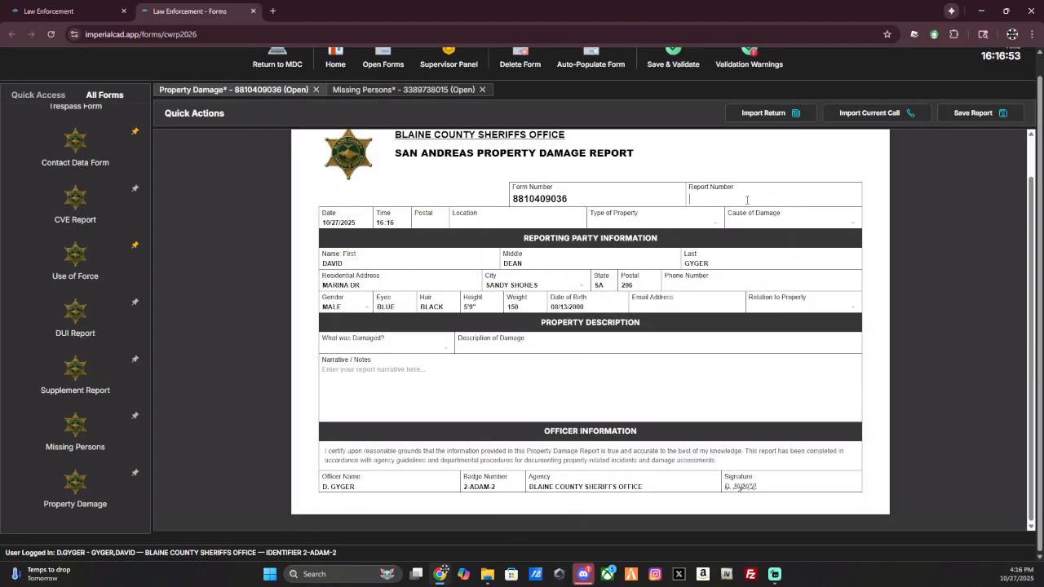
left_click(421, 218)
left_click(520, 218)
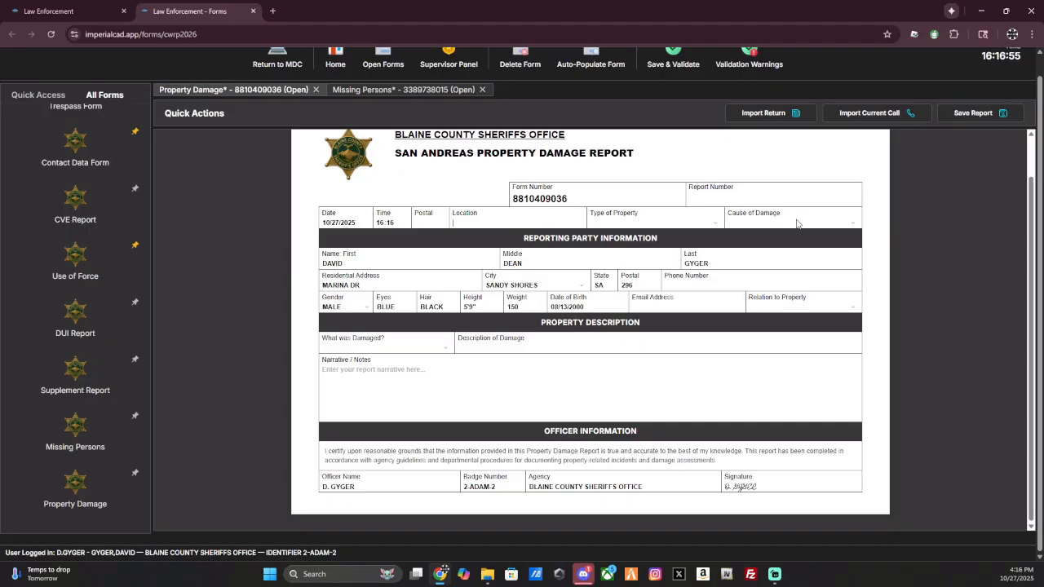
left_click(696, 227)
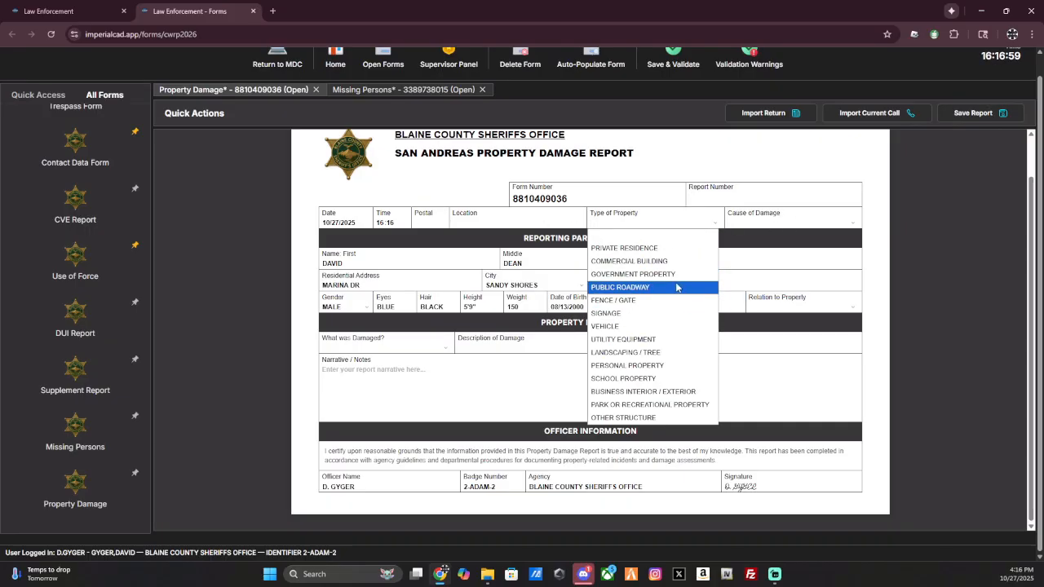
left_click(922, 308)
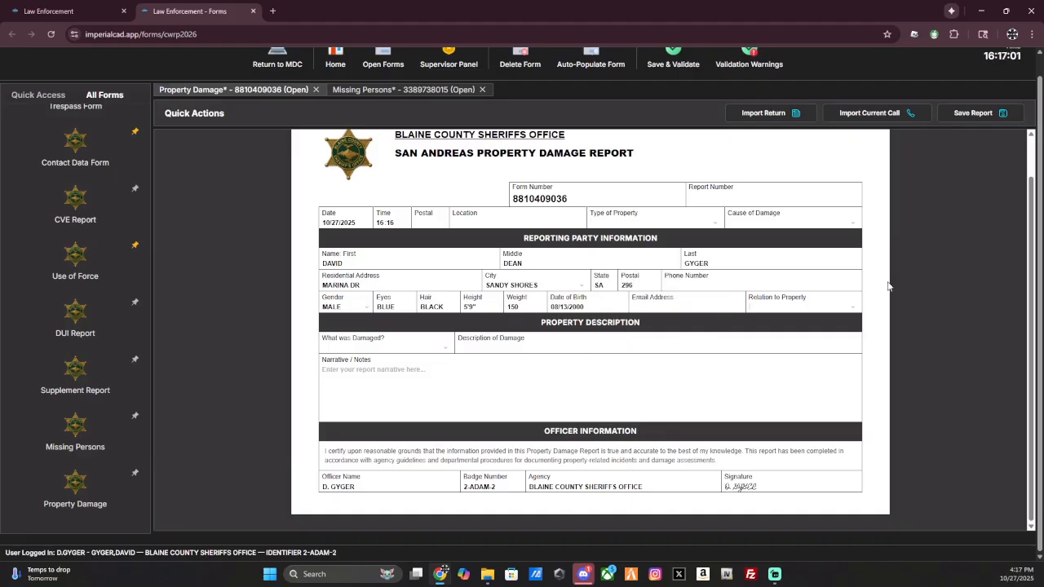
left_click(775, 228)
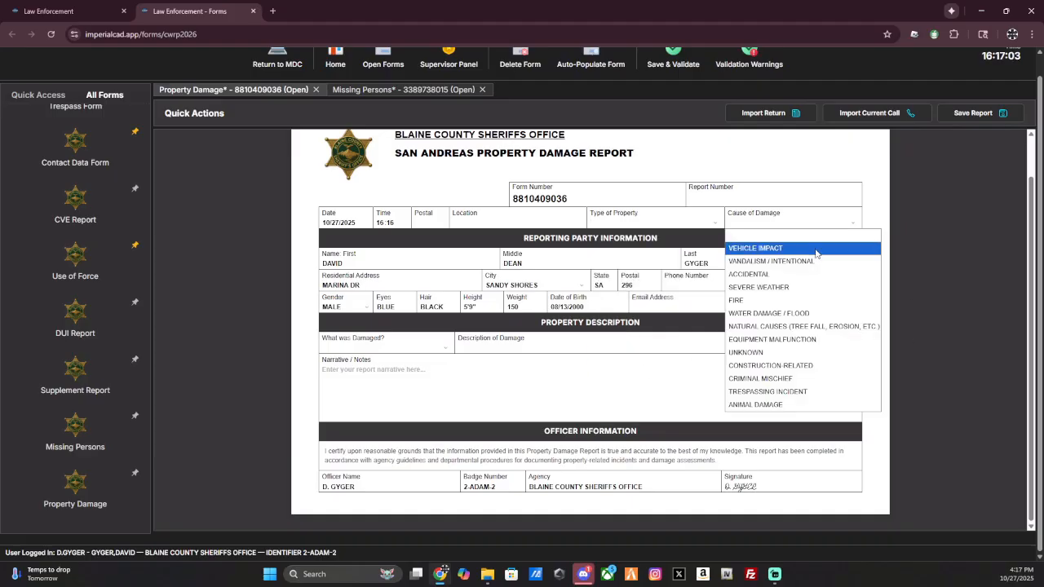
left_click(922, 203)
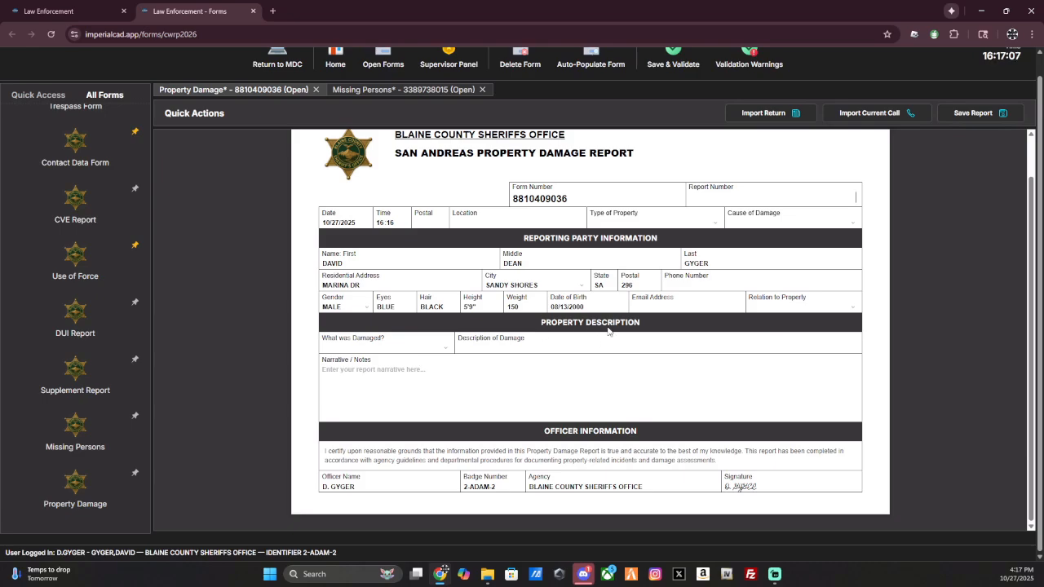
- Examine the Property Damage report's What was Damaged options and its damage description and narrative fields
left_click(425, 348)
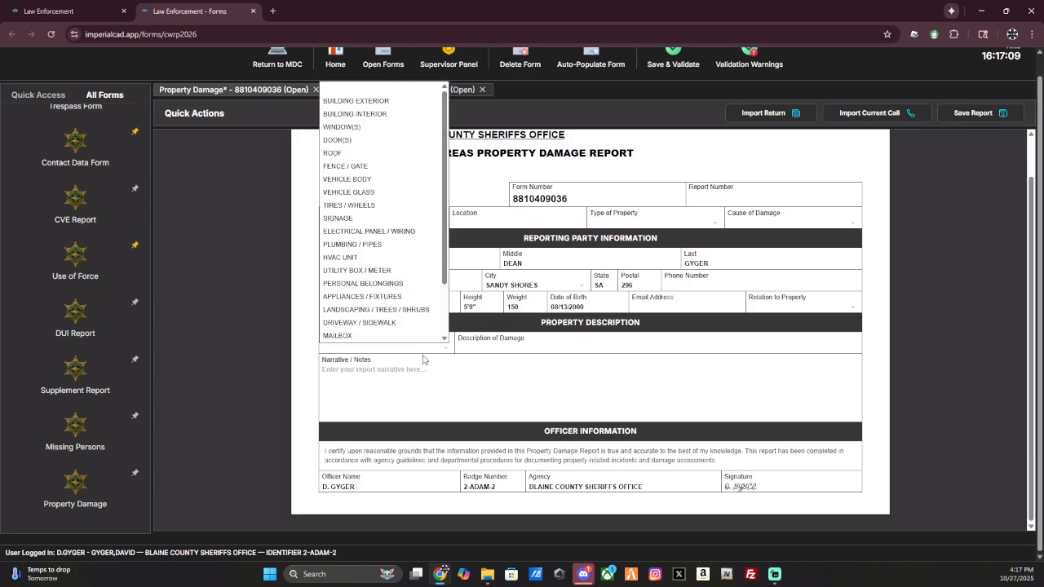
scroll(389, 292, "down", 2)
scroll(376, 121, "up", 2)
scroll(380, 154, "down", 2)
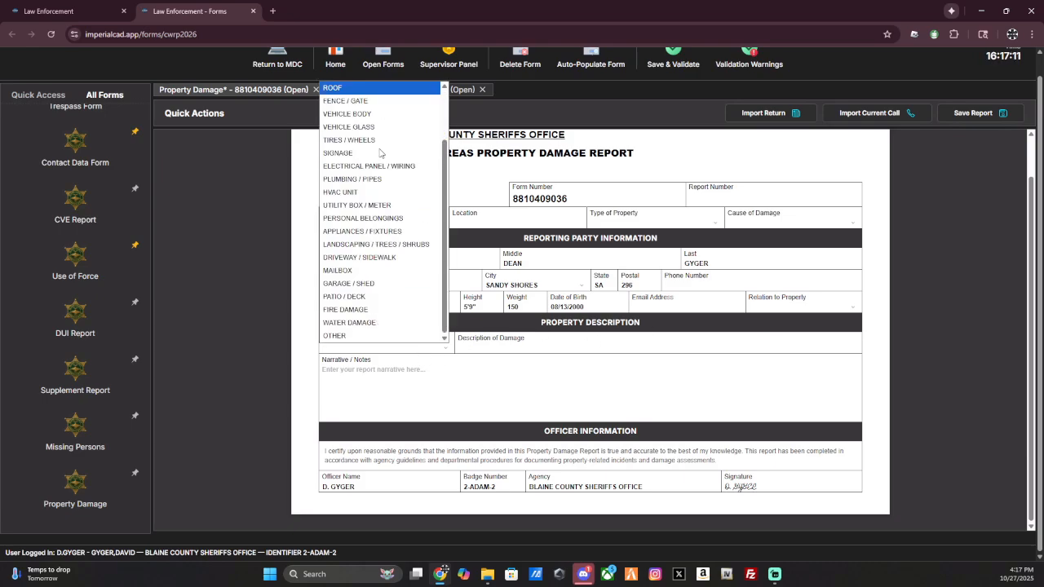
left_click(587, 428)
left_click(510, 351)
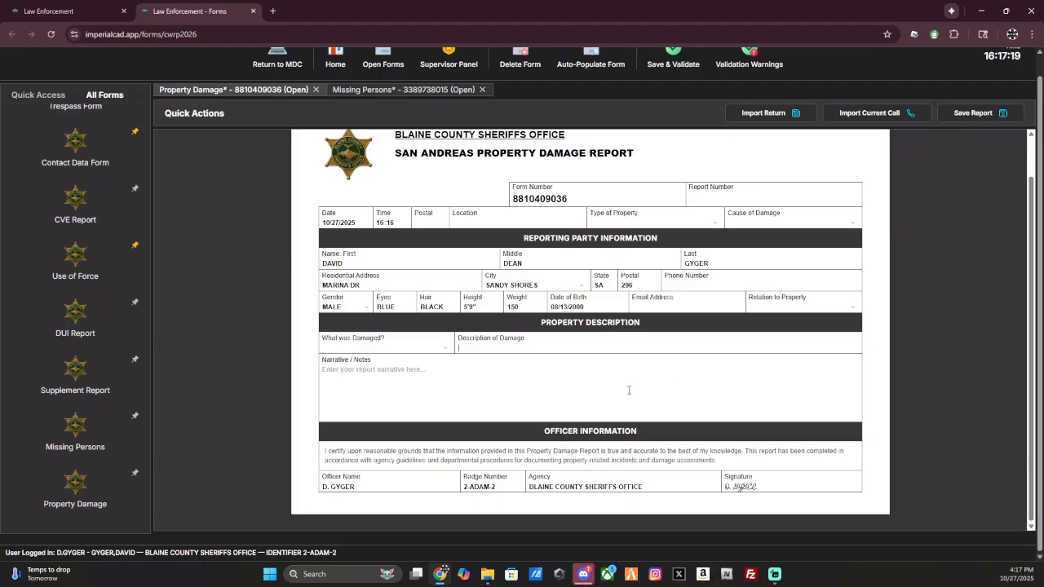
left_click(371, 379)
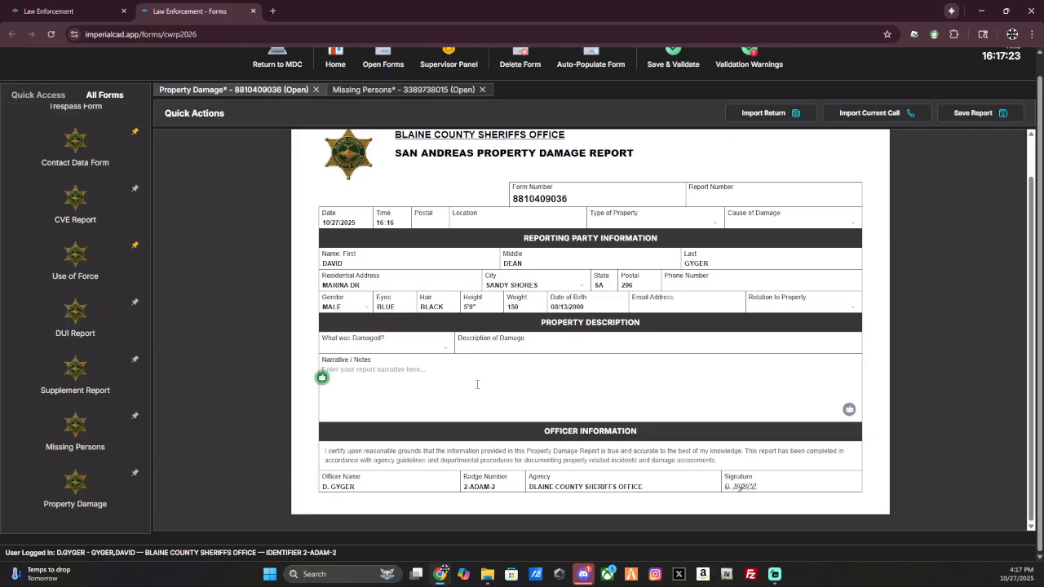
- Switch the forms list from all forms to the pinned Quick Access forms
scroll(637, 190, "up", 2)
scroll(108, 186, "up", 6)
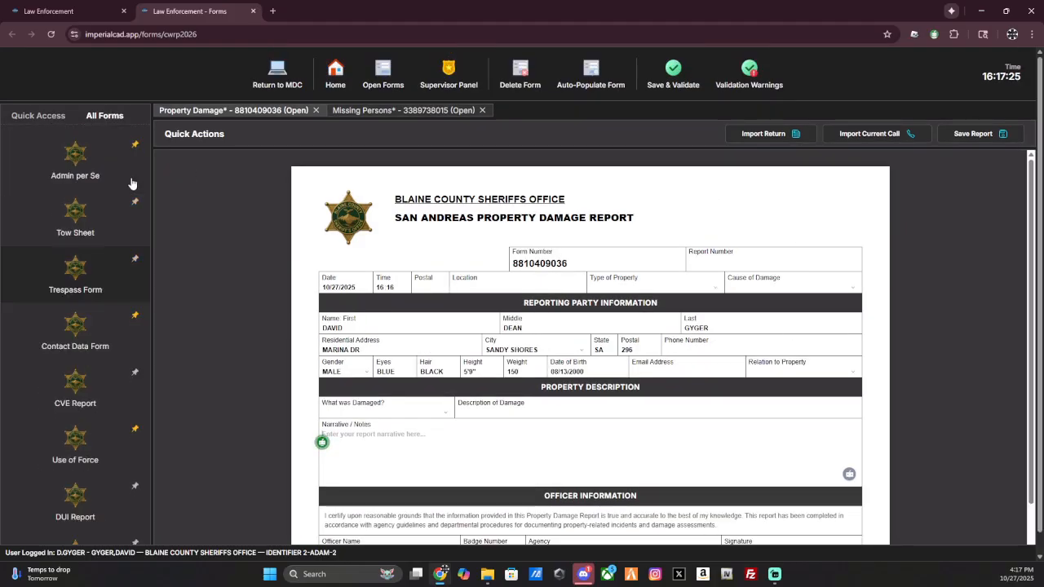
left_click(49, 118)
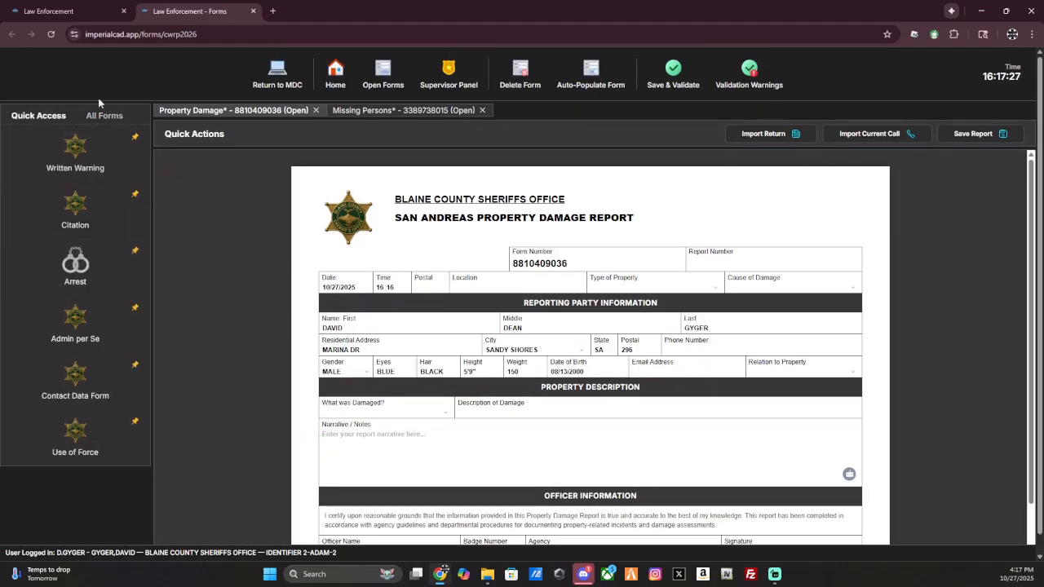